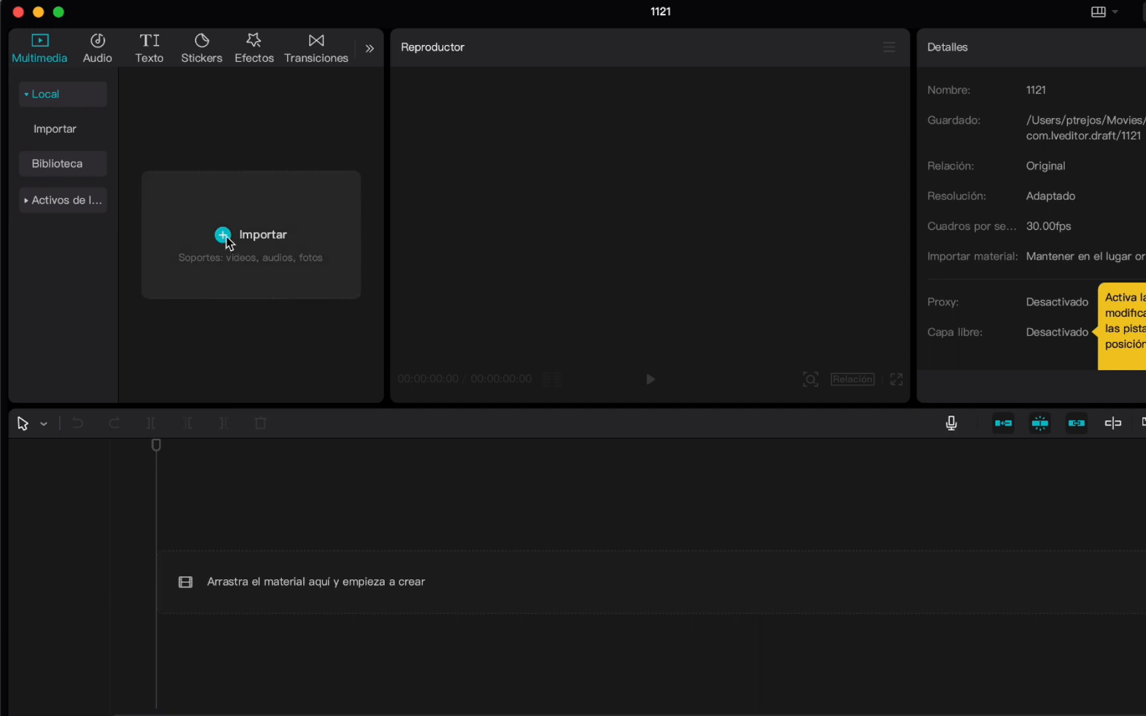
Step: Import the four product images and the MP4 video from the 2 Pack makeup organizer folder into the project's media
left_click(225, 240)
left_click_drag(868, 439, 910, 250)
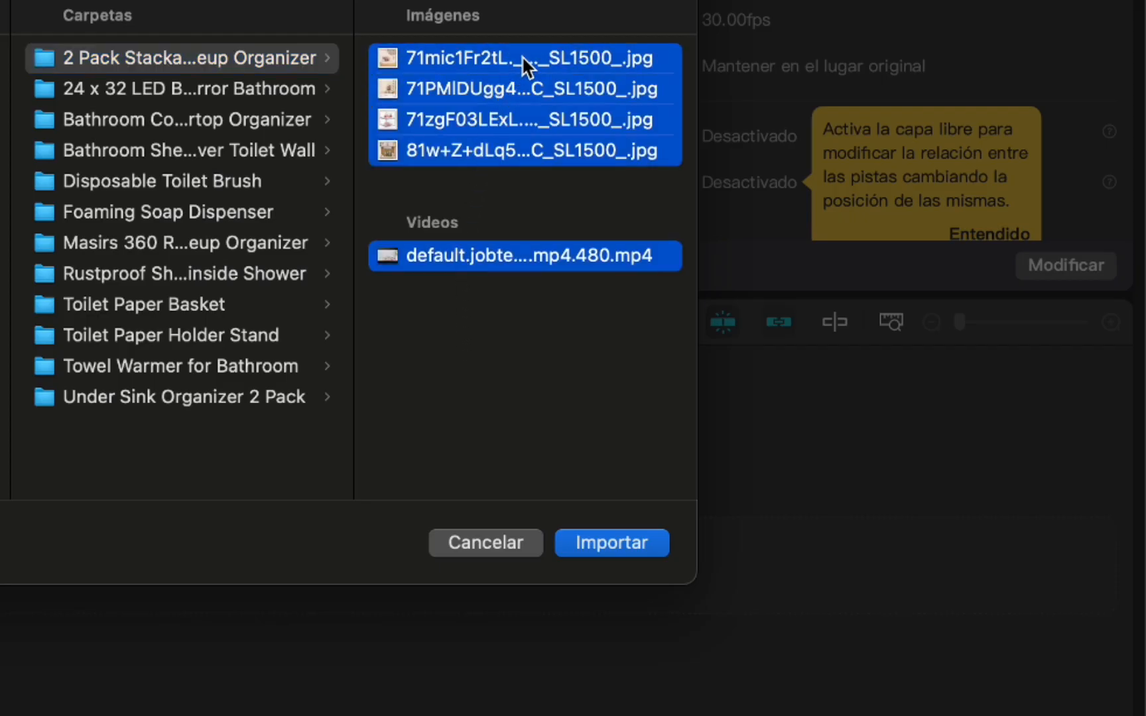
left_click(621, 541)
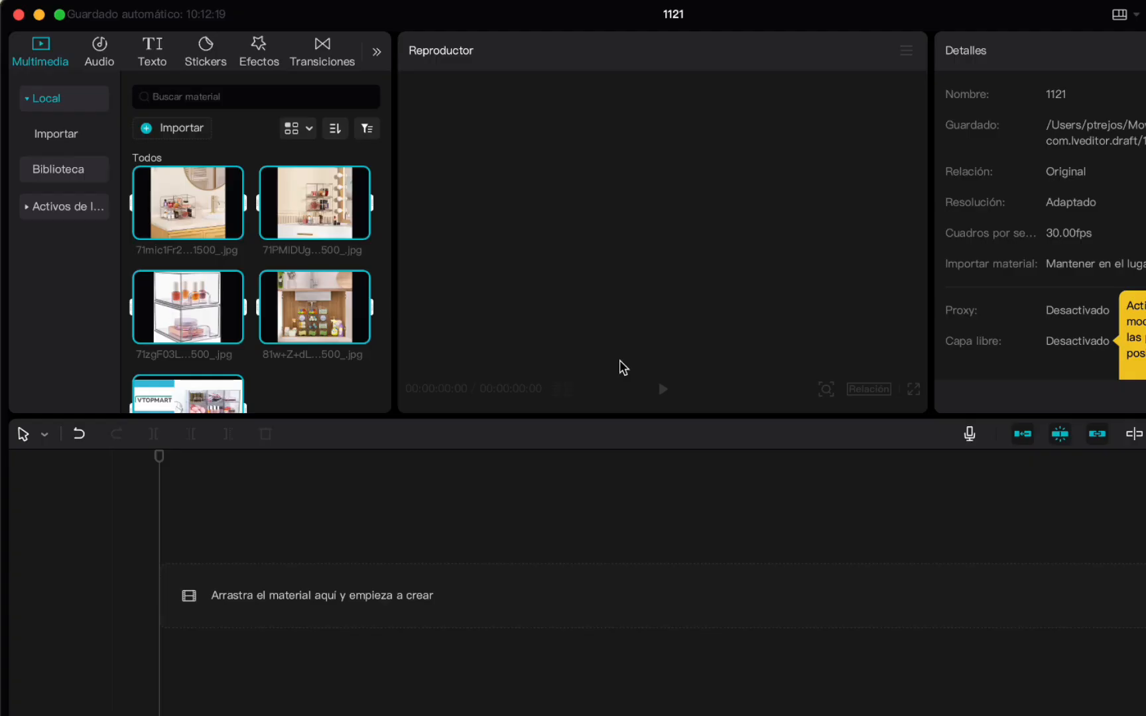
left_click(321, 392)
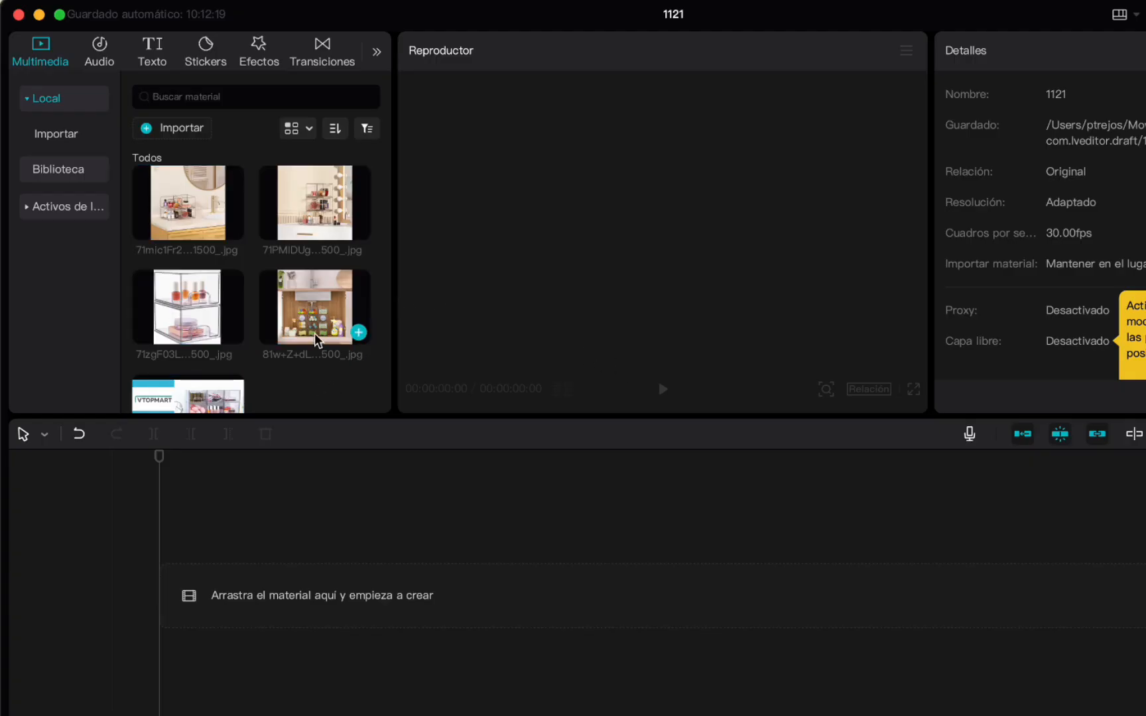
scroll(316, 337, "down", 2)
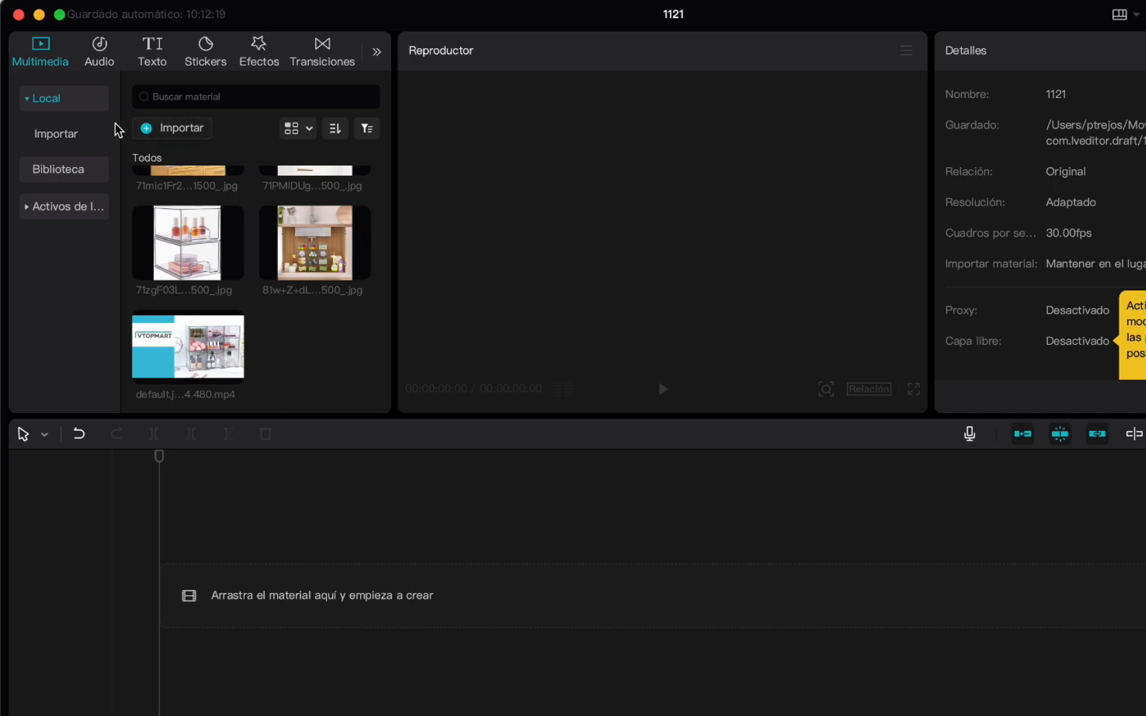
Step: Find the plain beige vertical background among the stock library's solid colours and add it to the timeline
left_click(69, 171)
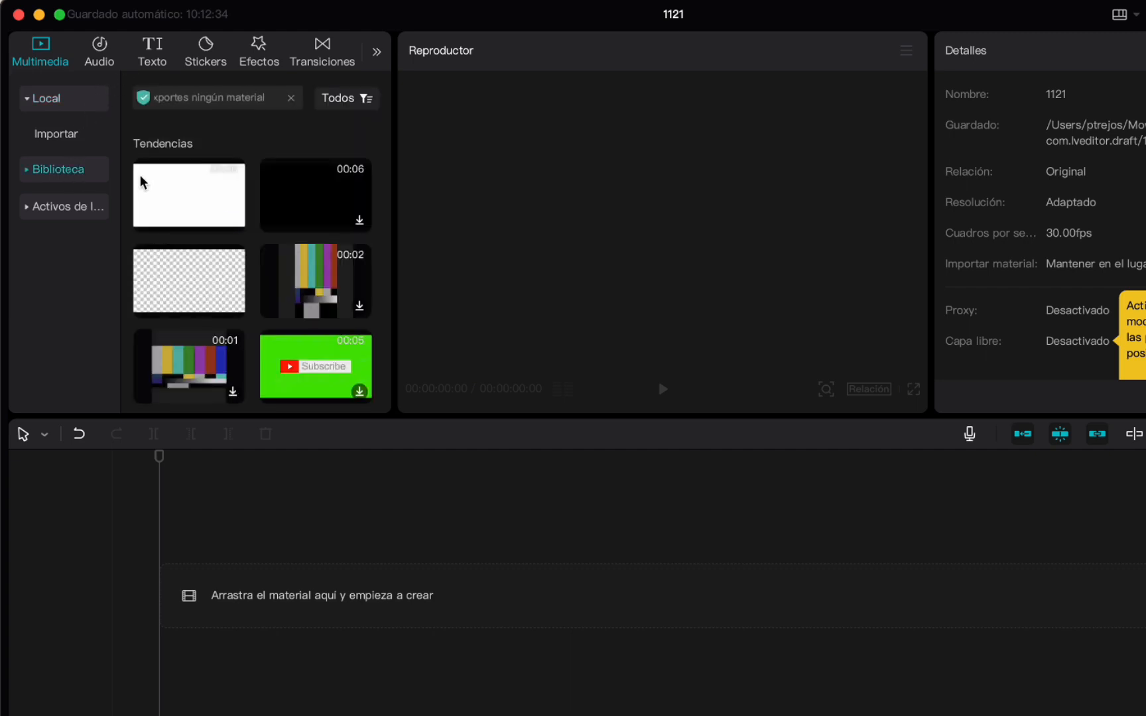
scroll(206, 180, "down", 15)
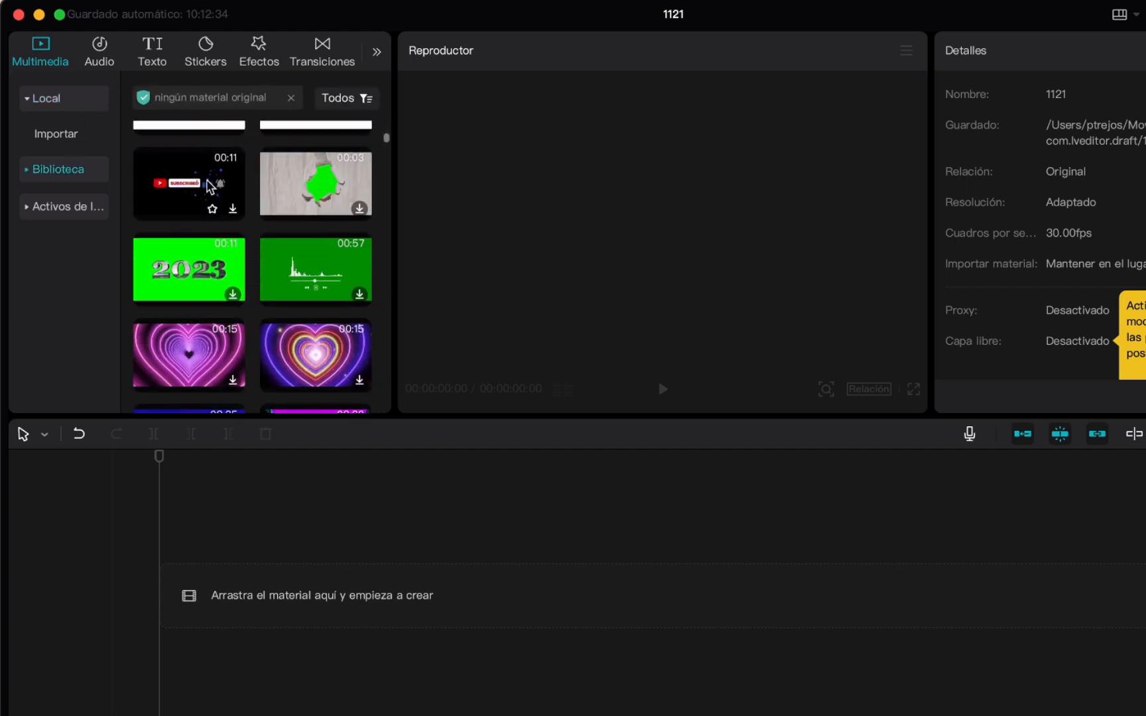
scroll(208, 186, "down", 20)
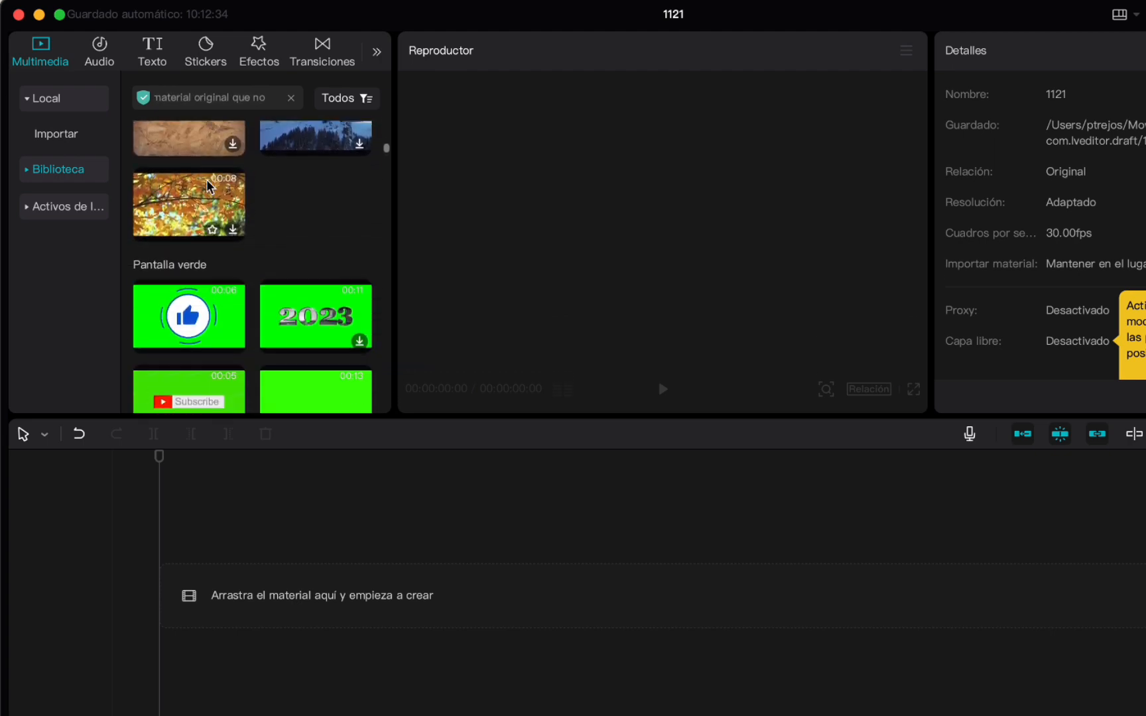
scroll(207, 186, "down", 20)
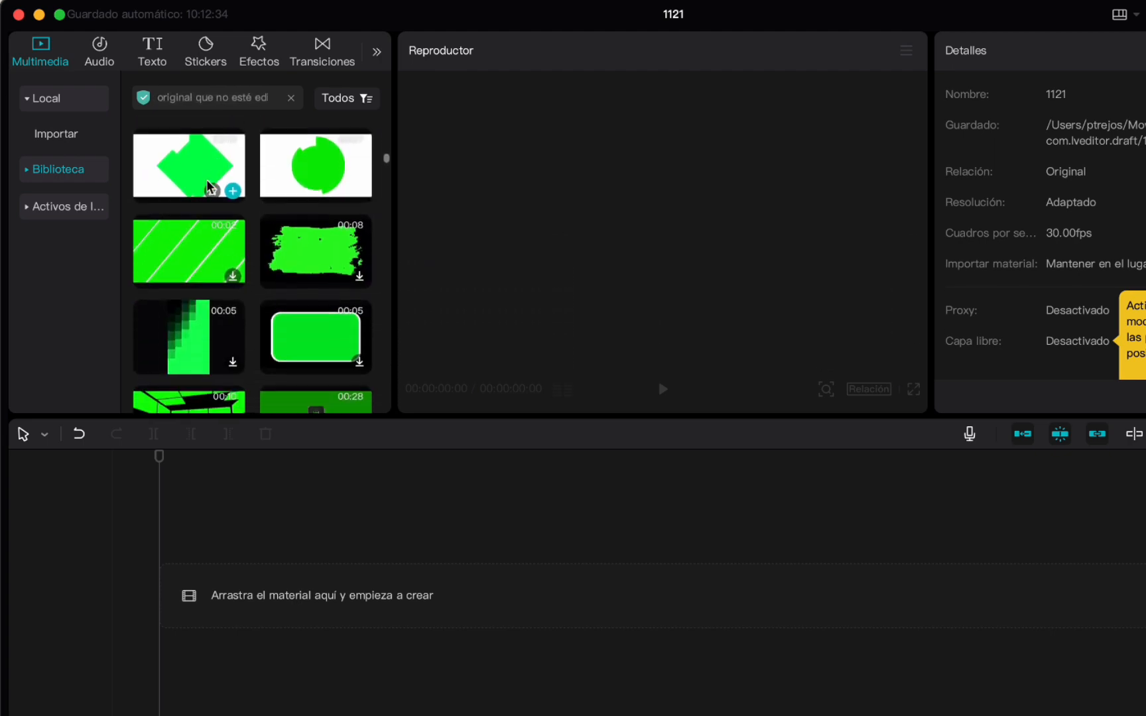
scroll(210, 188, "down", 20)
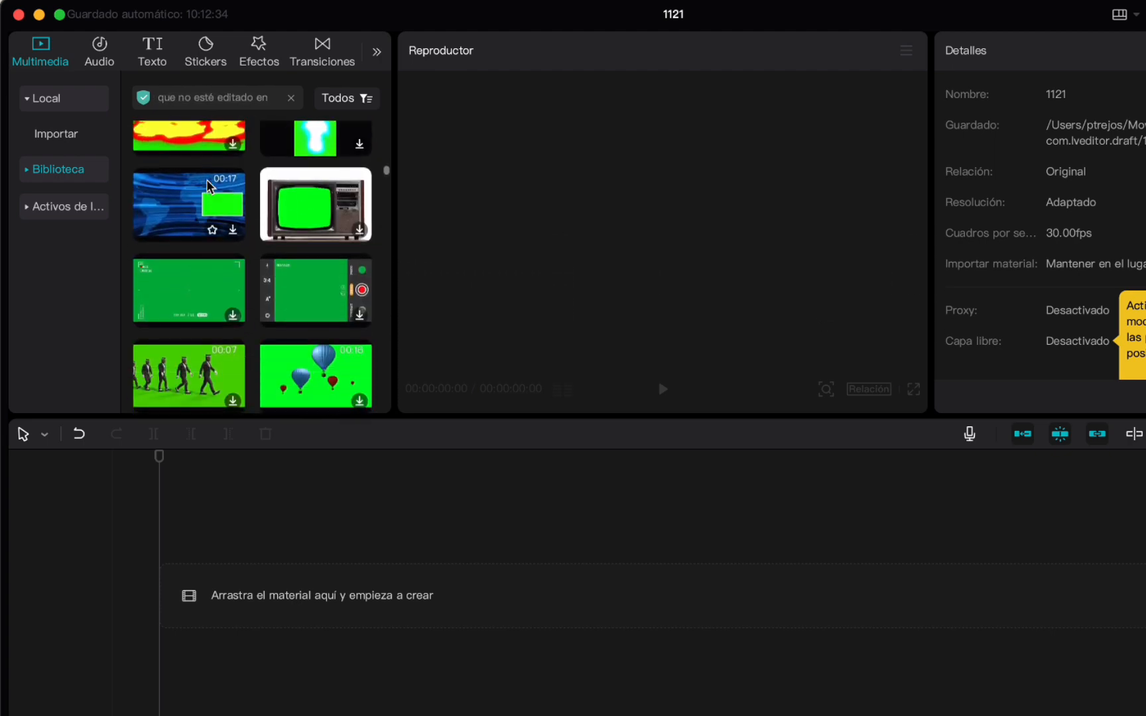
scroll(208, 185, "down", 20)
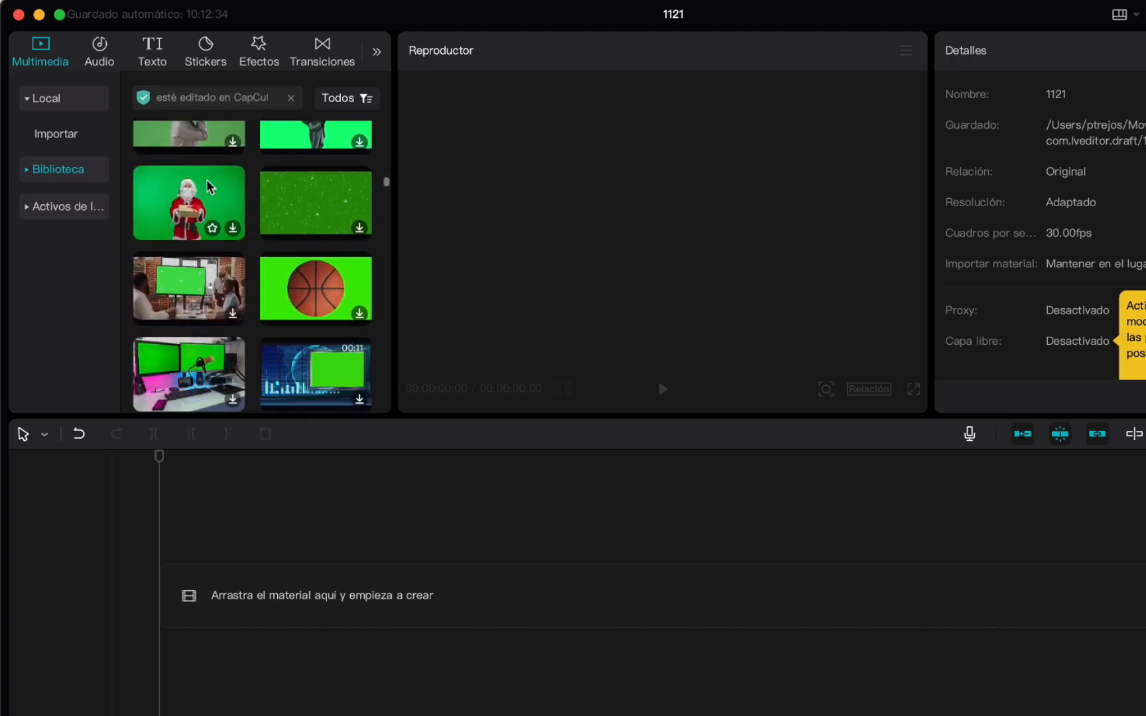
scroll(207, 186, "down", 15)
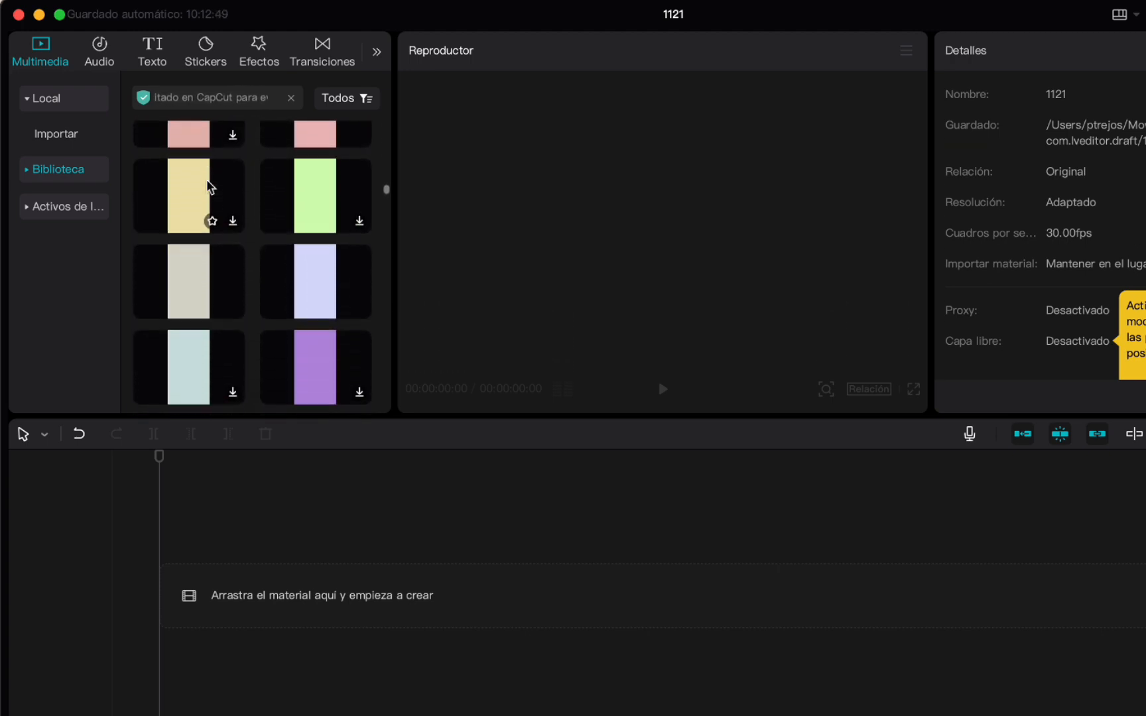
mouse_move(198, 219)
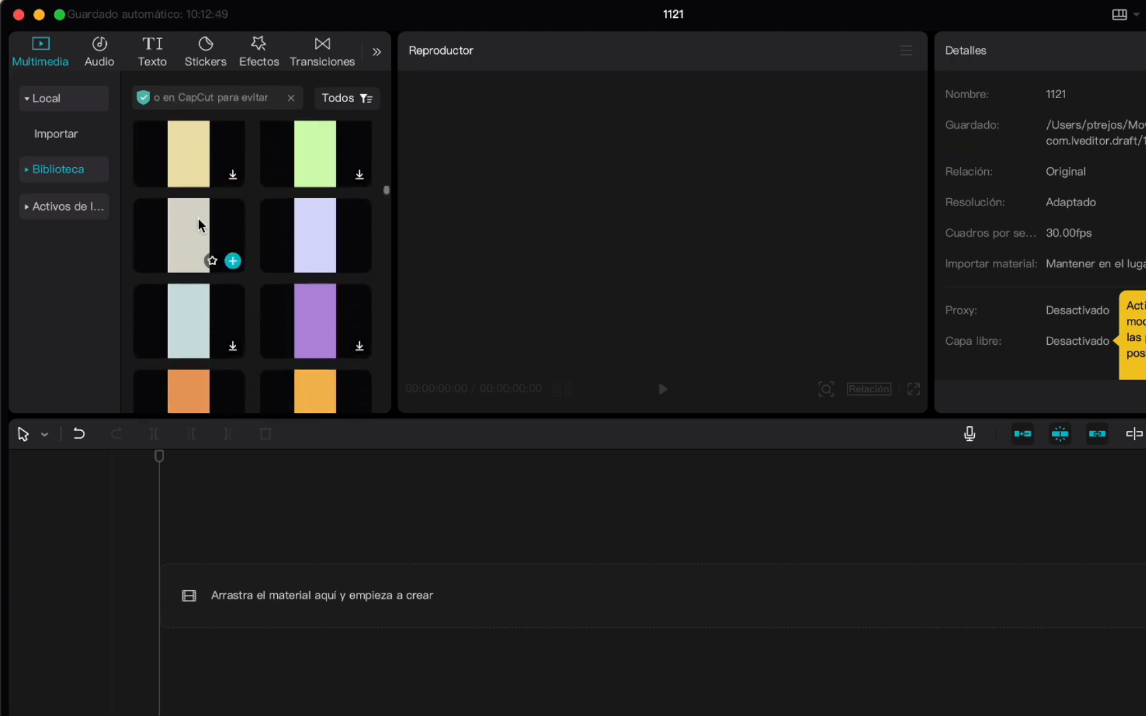
left_click(233, 261)
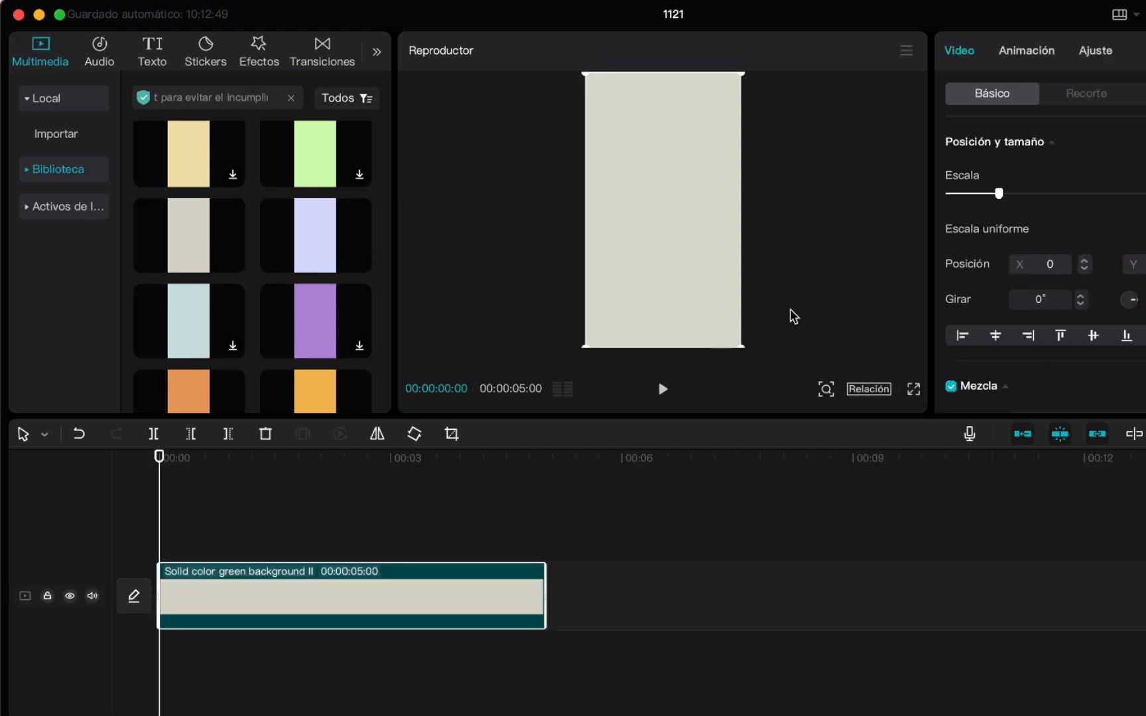
Step: Set the project's aspect ratio to 9:16 and extend the background clip to about 41 seconds
left_click(884, 390)
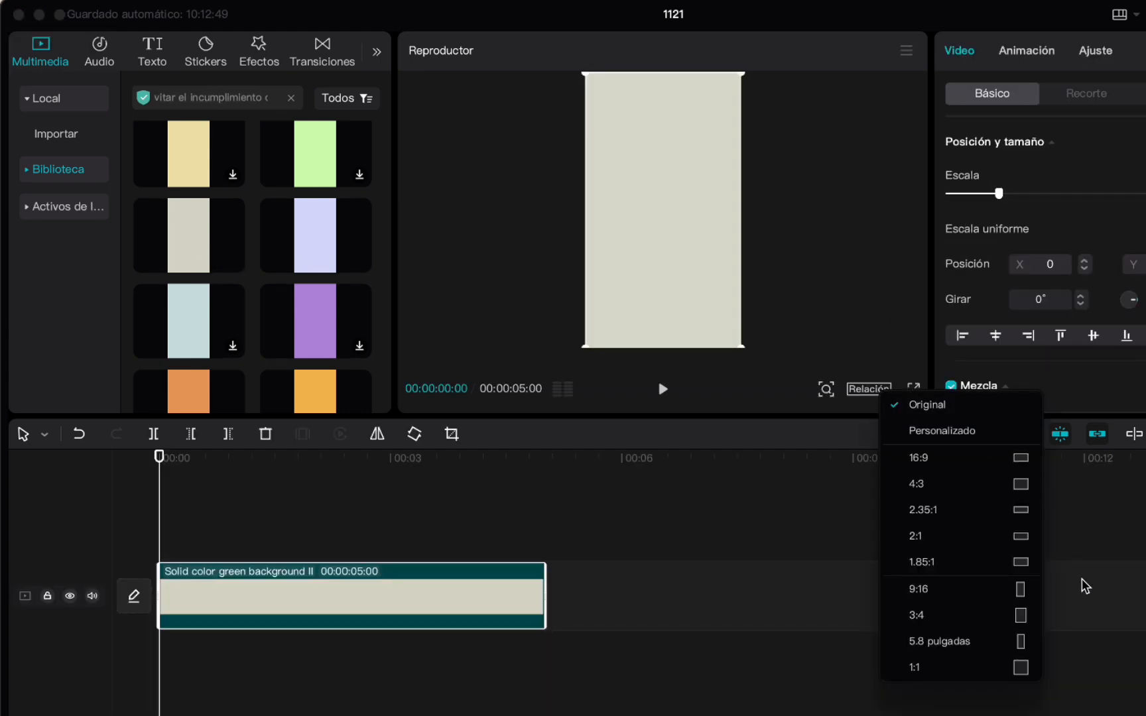
left_click(955, 590)
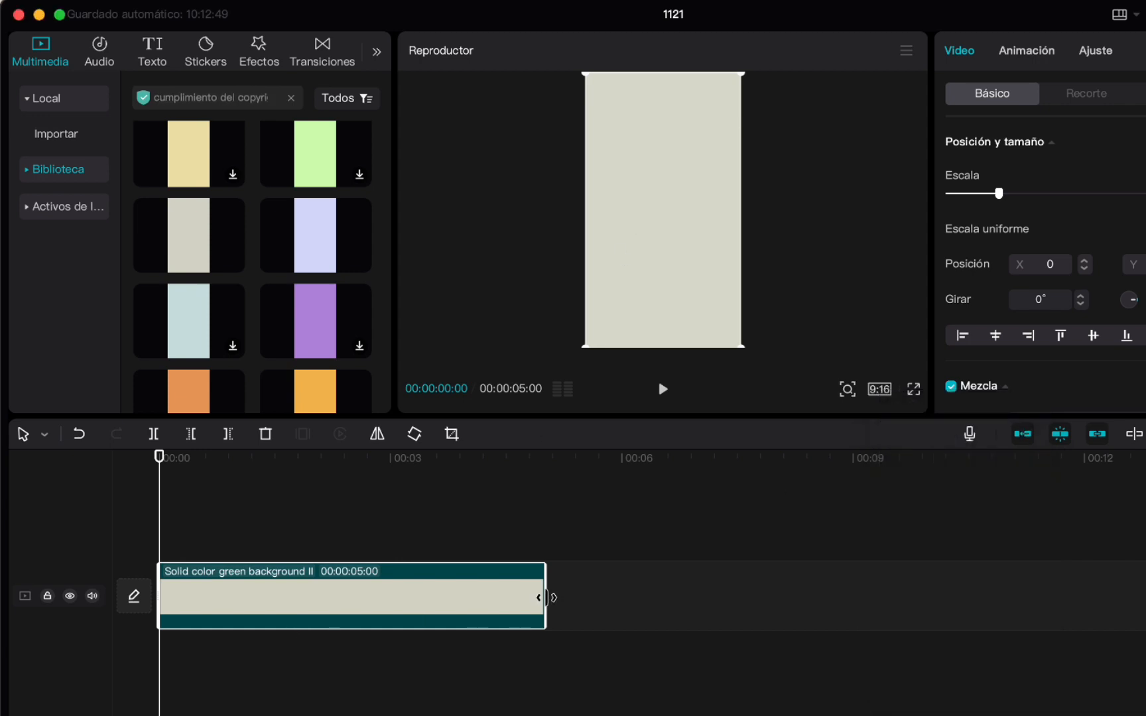
left_click_drag(546, 596, 1145, 597)
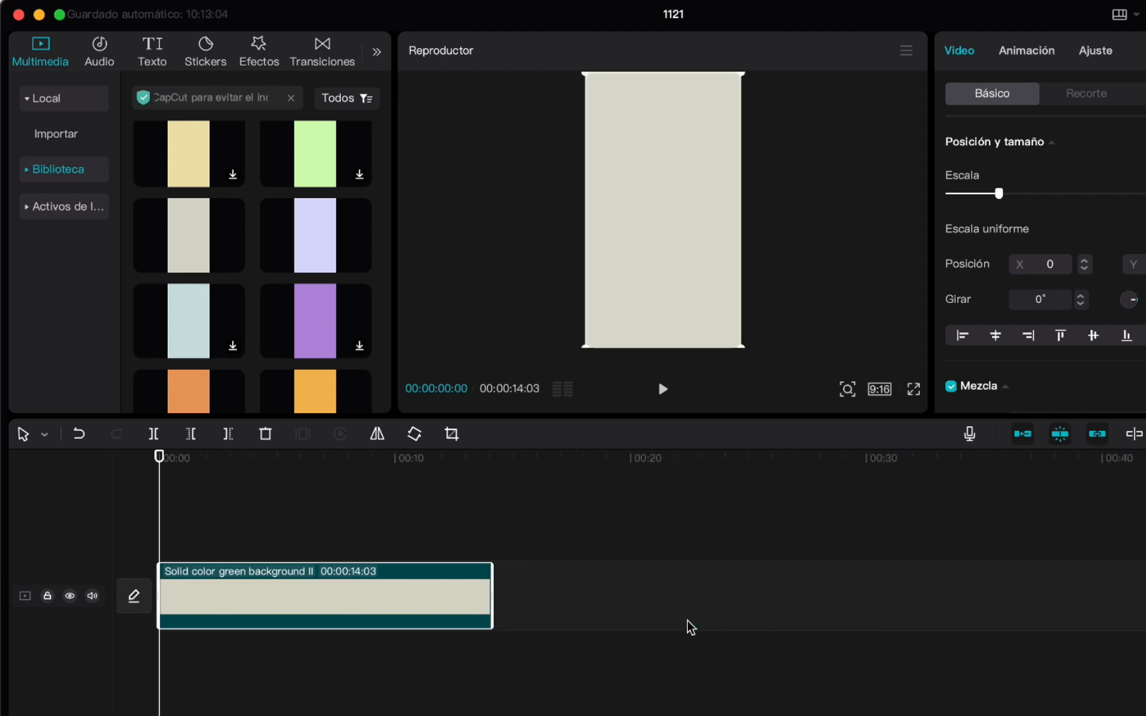
scroll(686, 621, "down", 1)
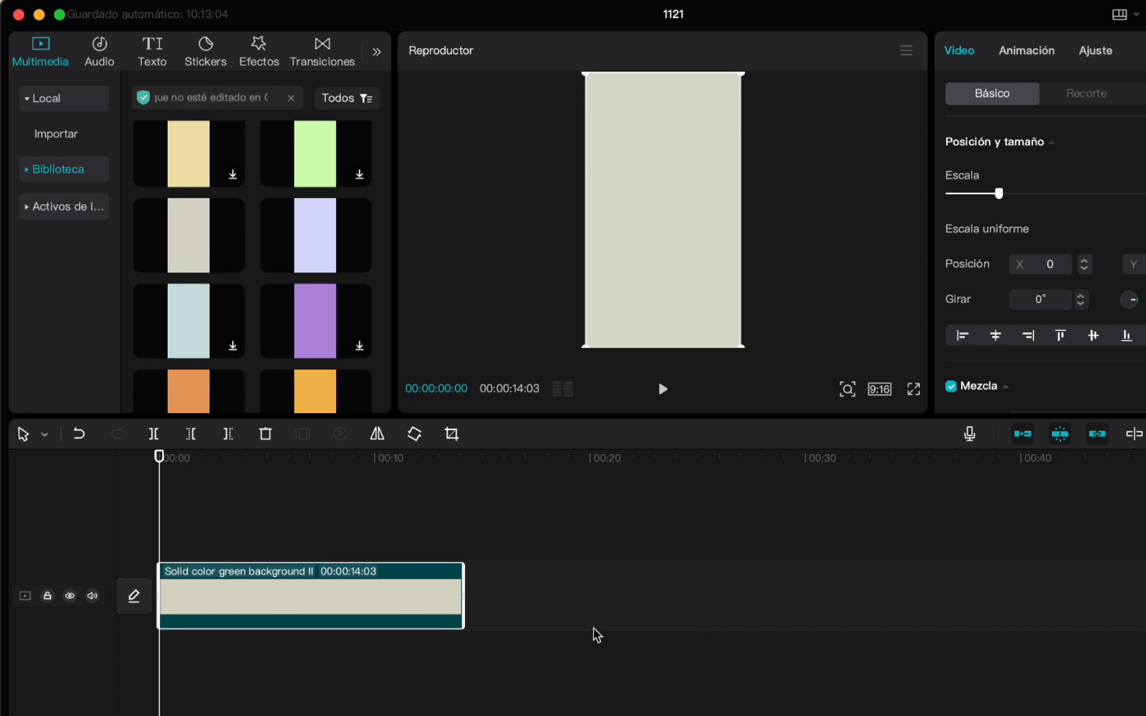
left_click_drag(463, 595, 1040, 594)
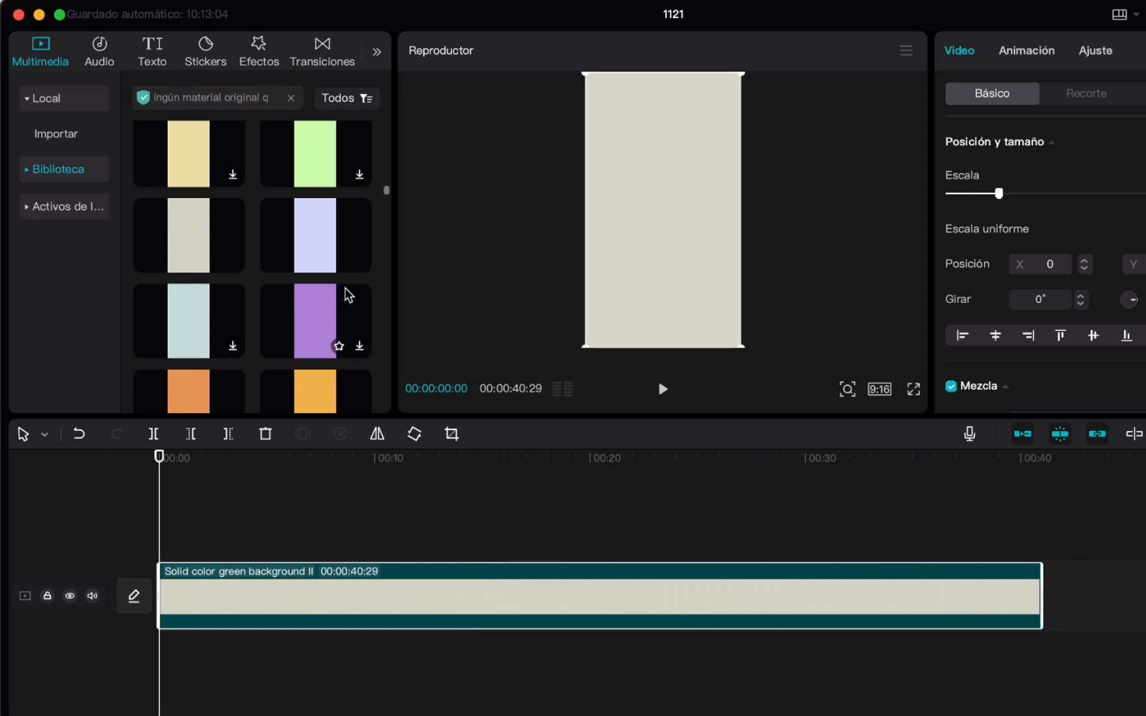
Step: Place the imported MP4 video on a track above the background, starting at the beginning of the timeline
left_click(51, 136)
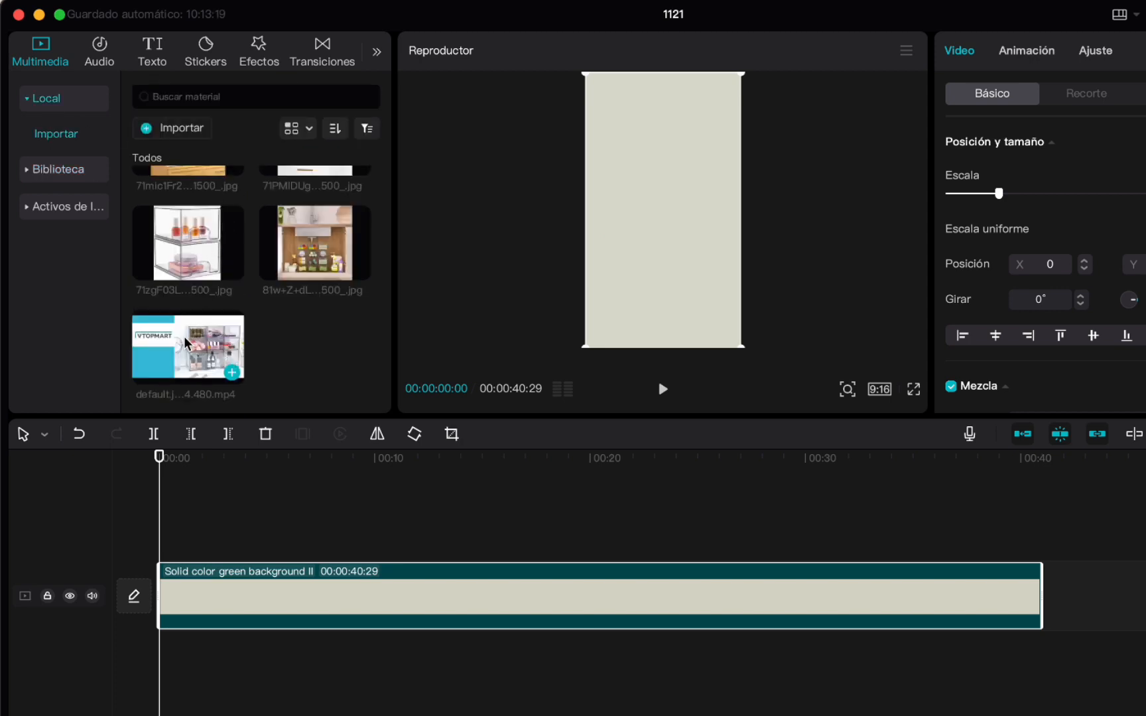
scroll(186, 343, "up", 1)
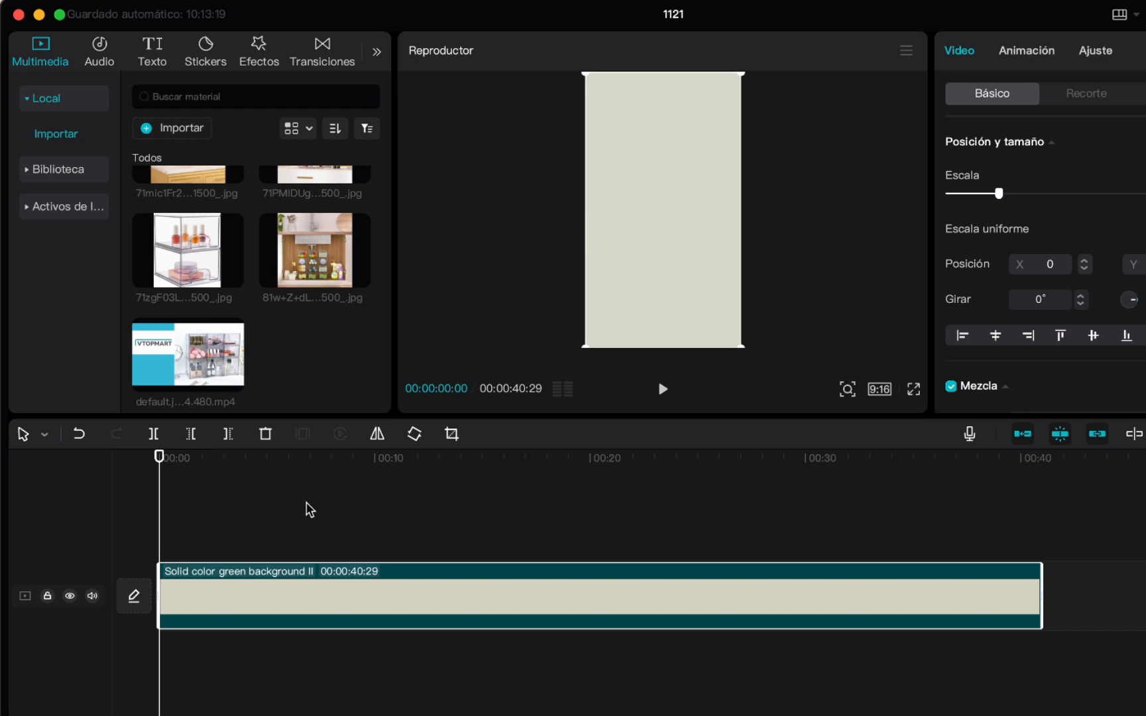
left_click_drag(189, 356, 207, 538)
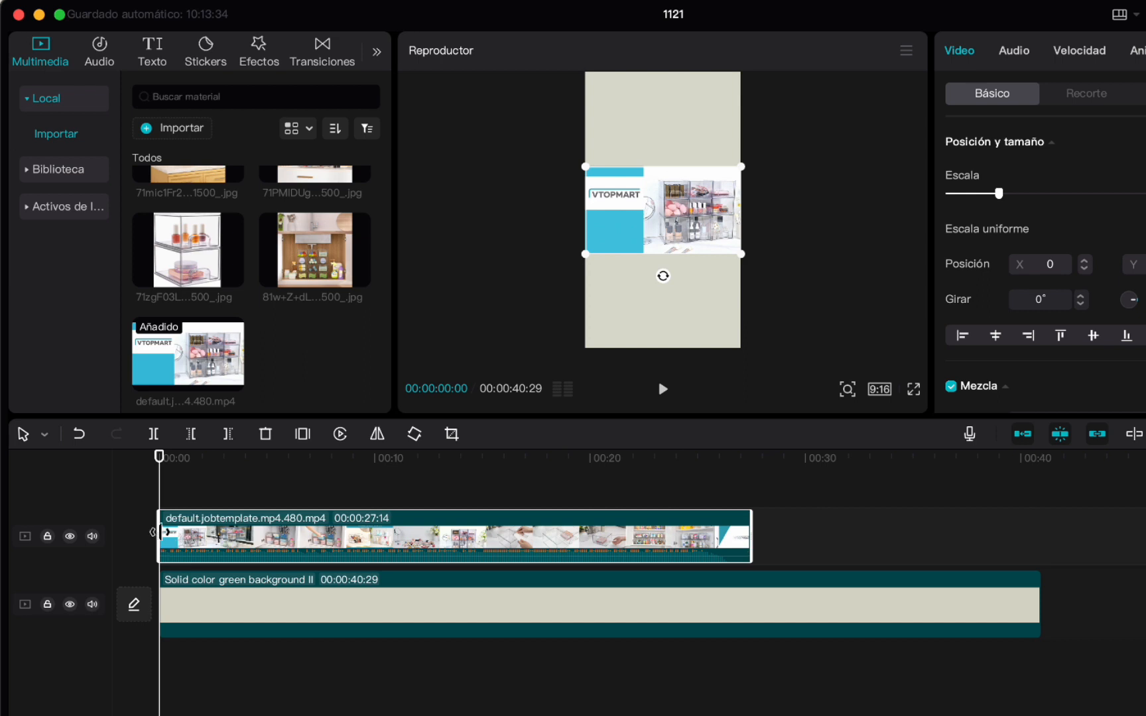
Step: Trim about 2 seconds off the video clip's start and 3 seconds off its end, keeping it aligned with the timeline start
left_click_drag(148, 532, 194, 530)
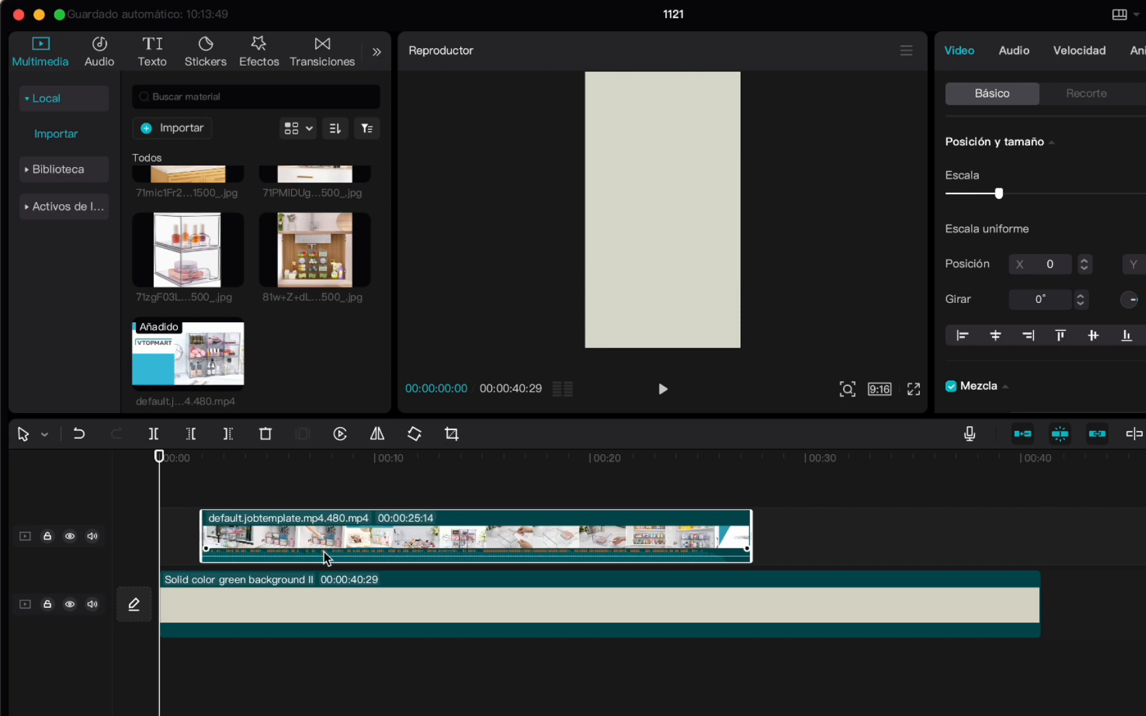
left_click_drag(344, 548, 302, 547)
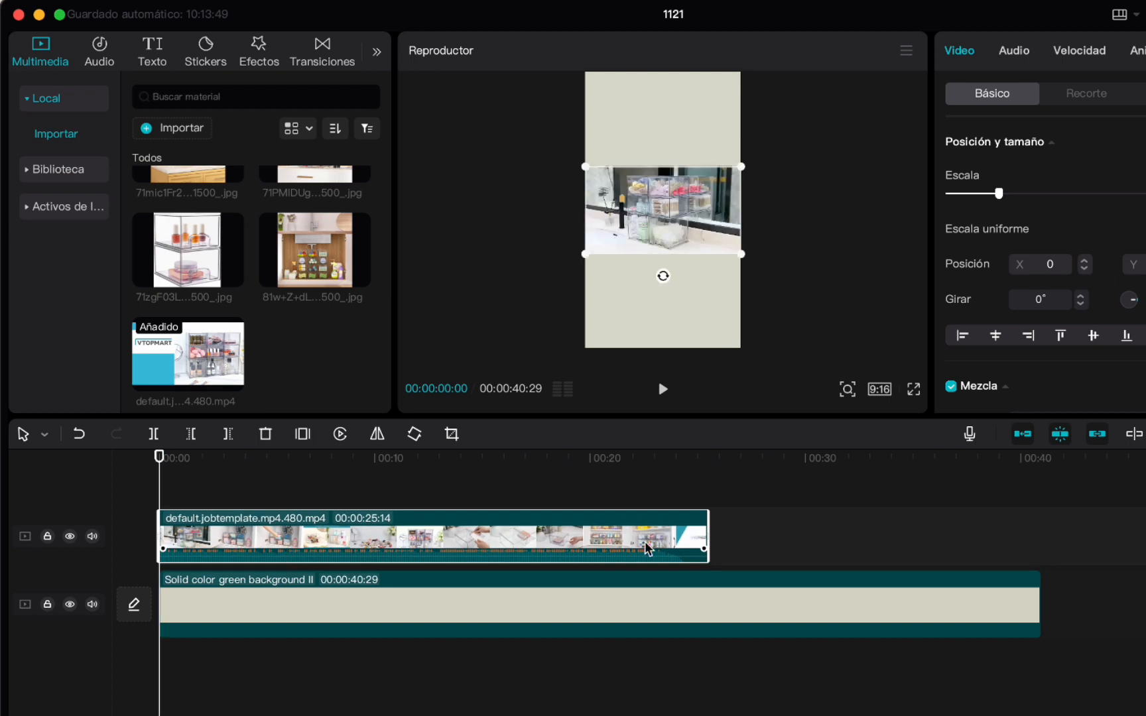
left_click_drag(704, 530, 640, 531)
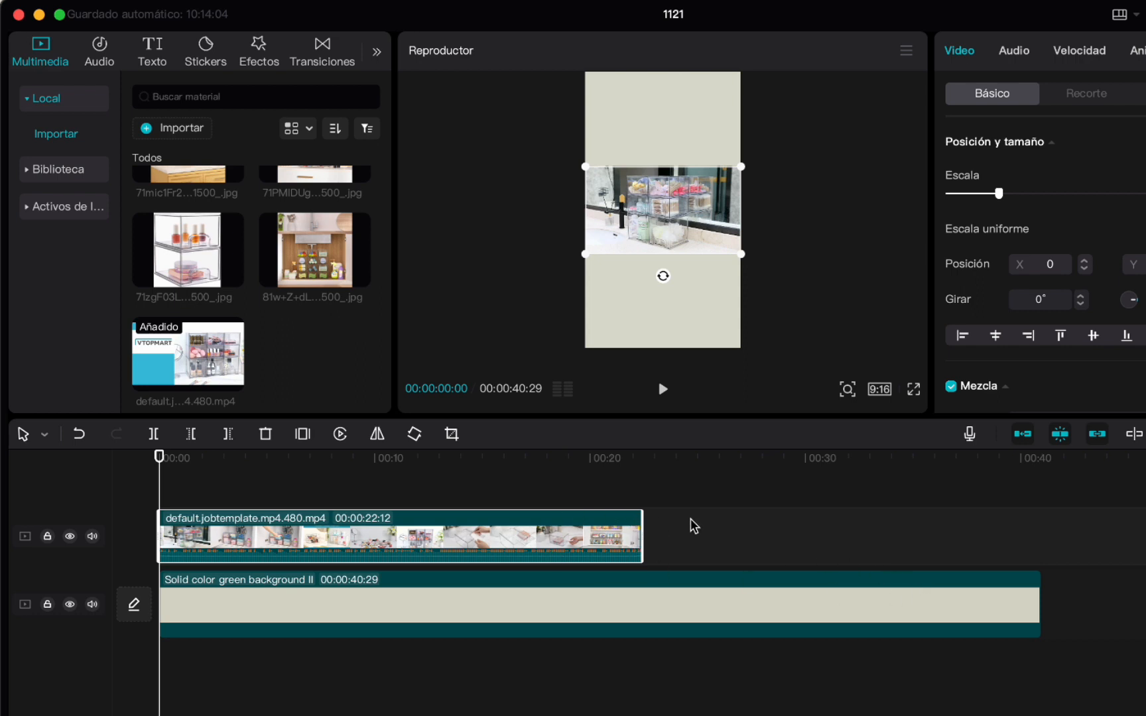
Step: Place the first product image (71mic1Fr2tL) on the upper track directly after the video clip, with the playhead at the video's end
scroll(342, 337, "up", 2)
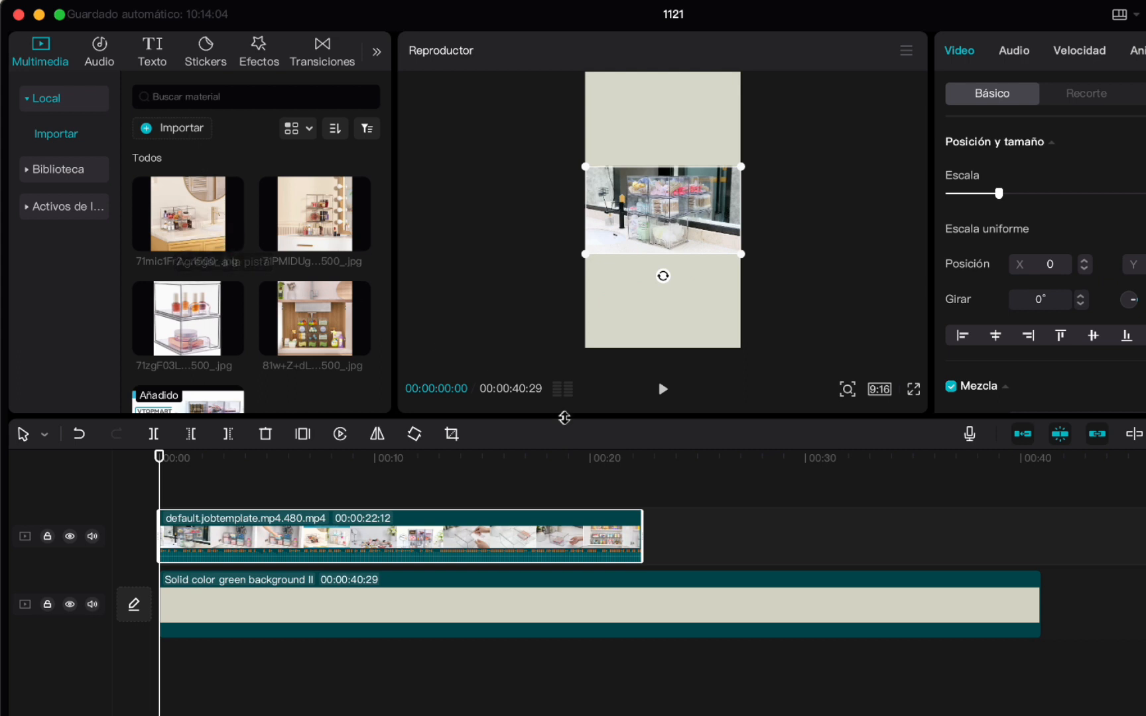
left_click(691, 522)
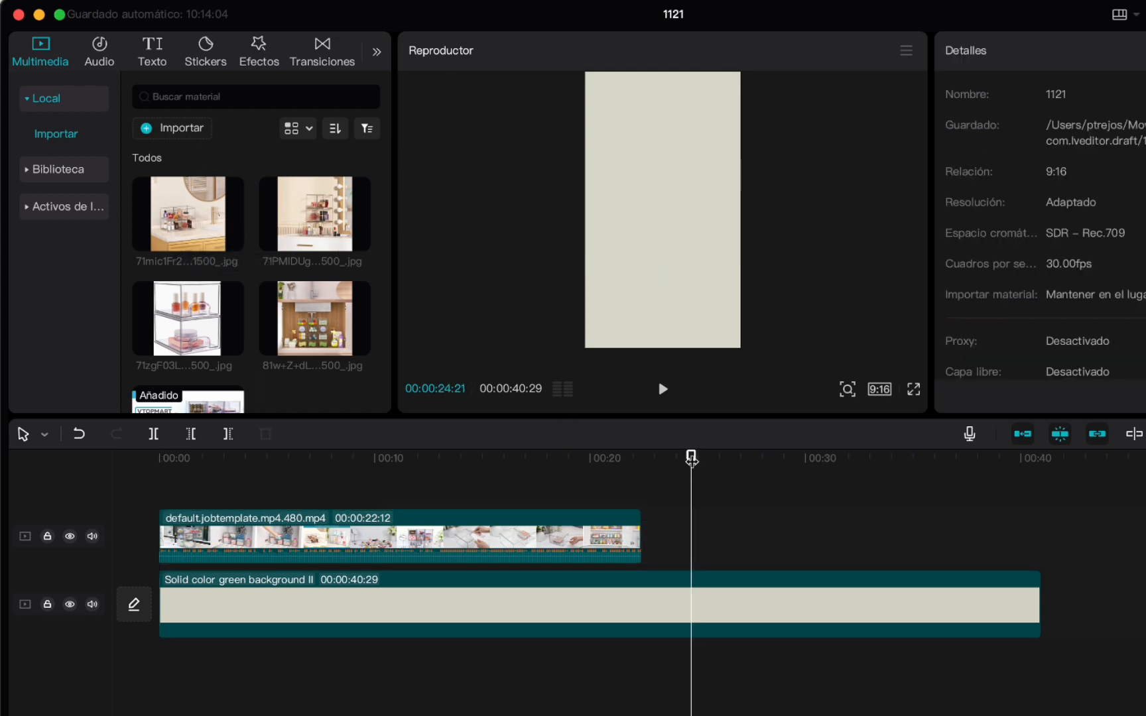
left_click_drag(691, 458, 642, 458)
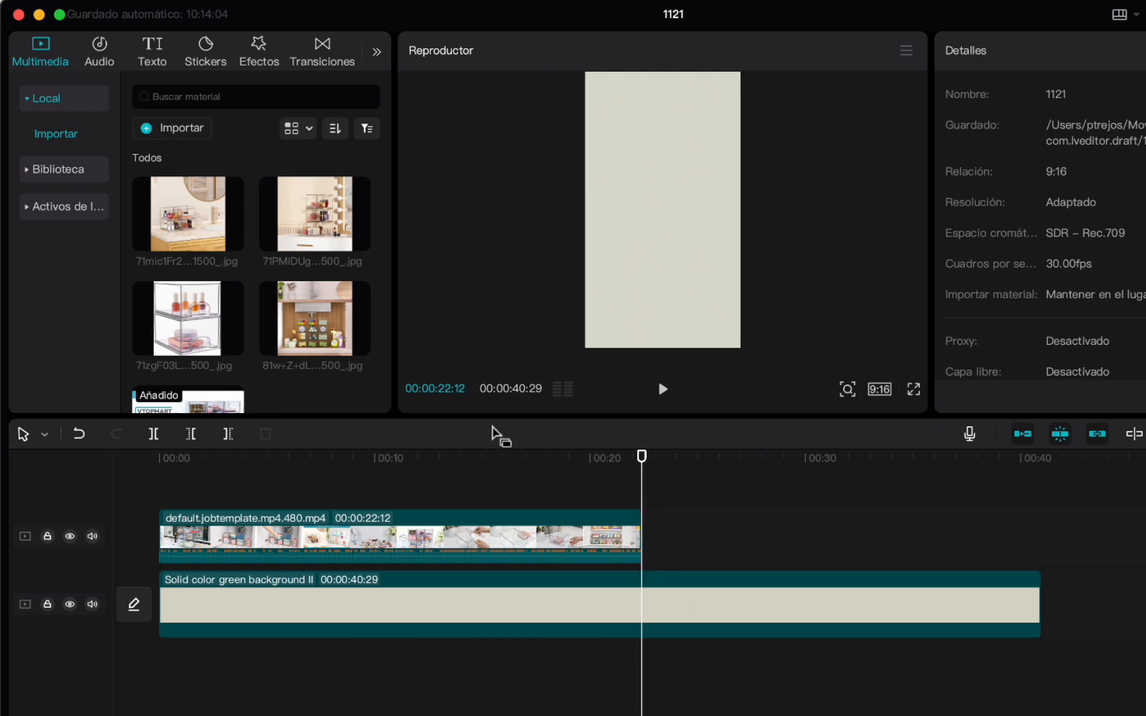
left_click(238, 243)
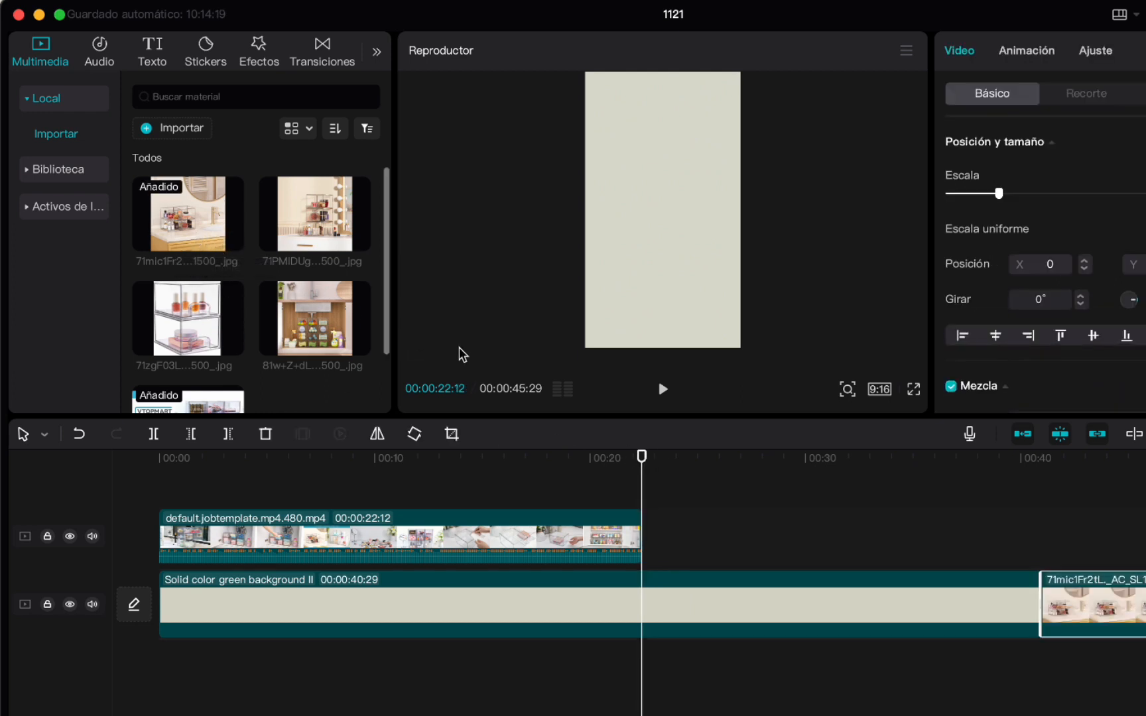
left_click_drag(1114, 609, 718, 543)
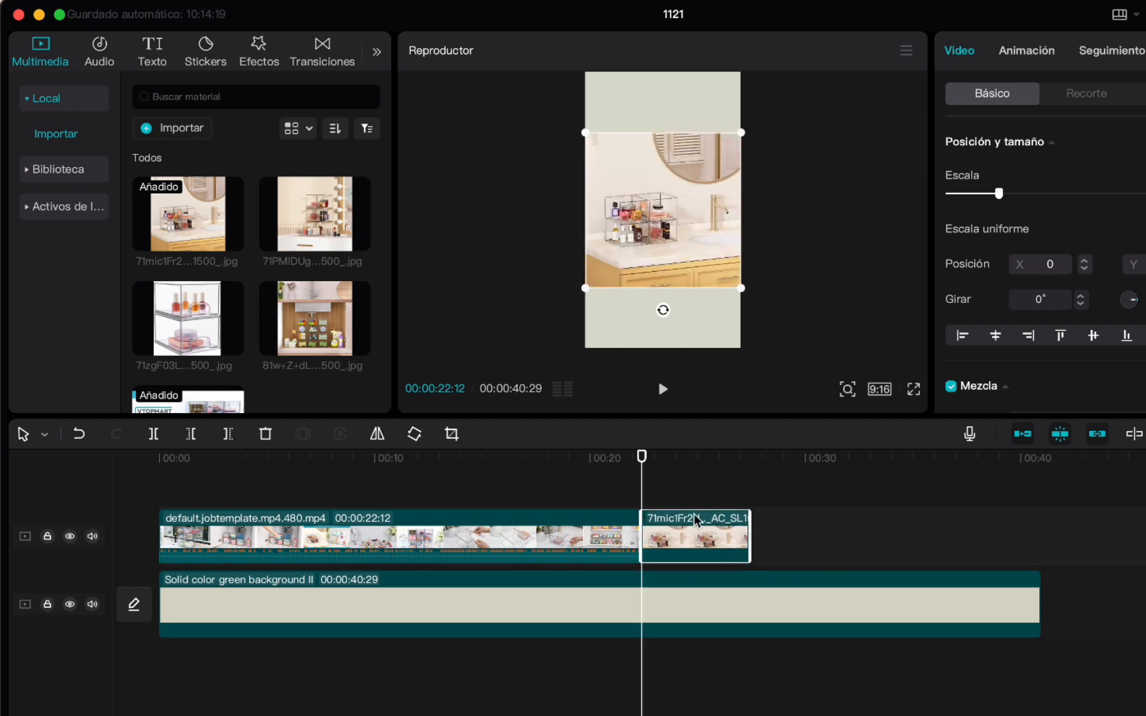
Step: Add the images 71PMIDUgg4L, 71zgF03LExL and 81w+Z+dLq5L one after another behind the first image on the upper track
mouse_move(339, 317)
left_click(358, 240)
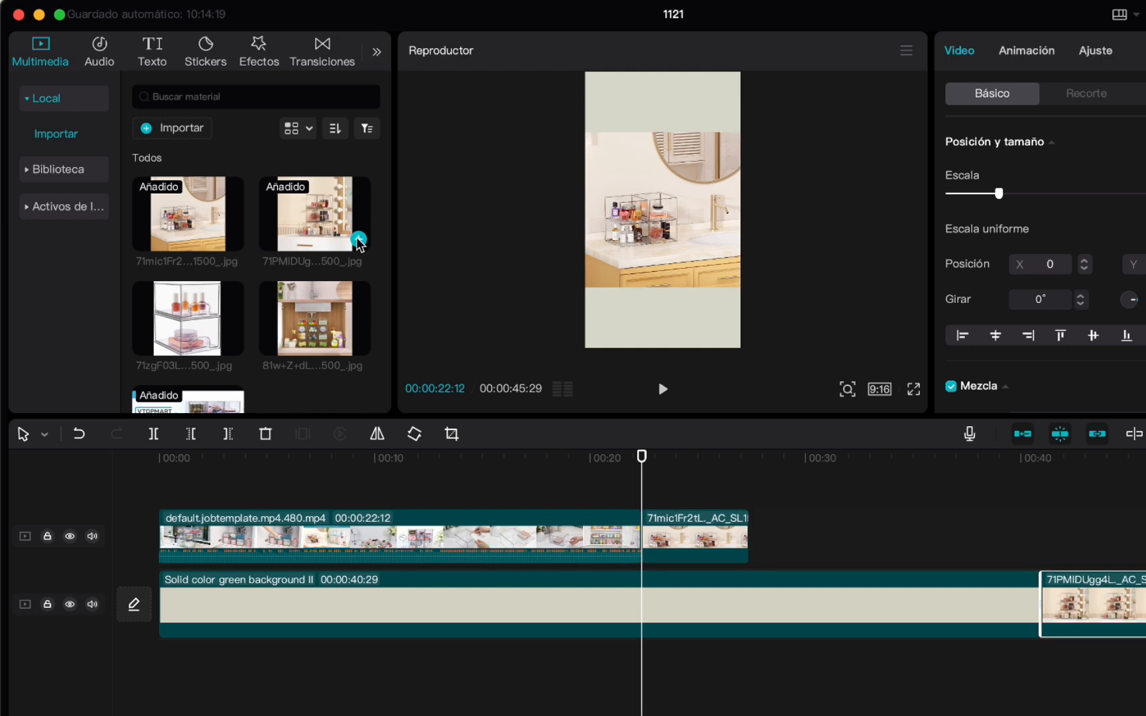
left_click_drag(1114, 615, 826, 545)
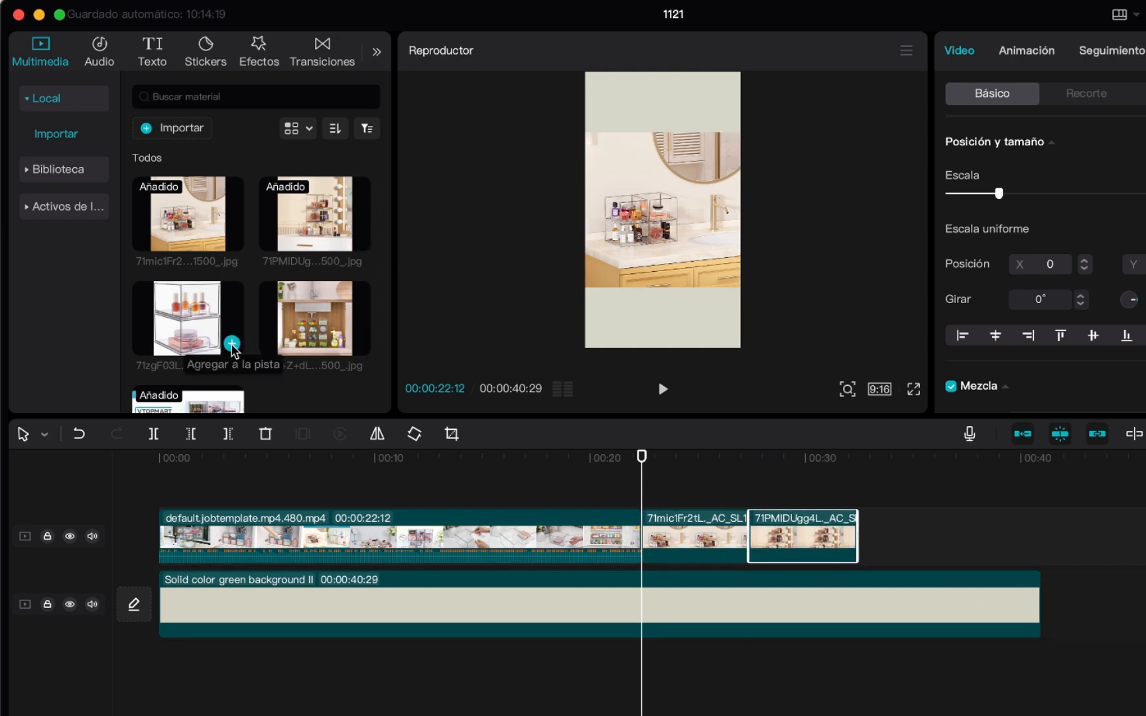
left_click(231, 343)
left_click_drag(1080, 581, 891, 524)
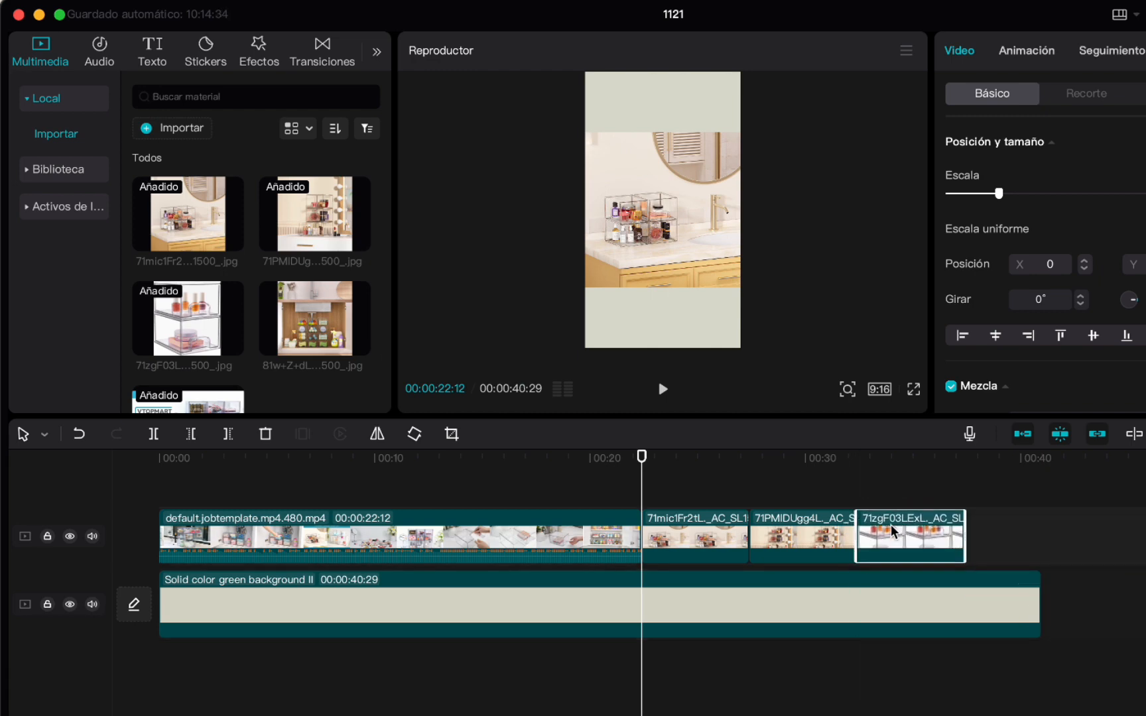
left_click(358, 343)
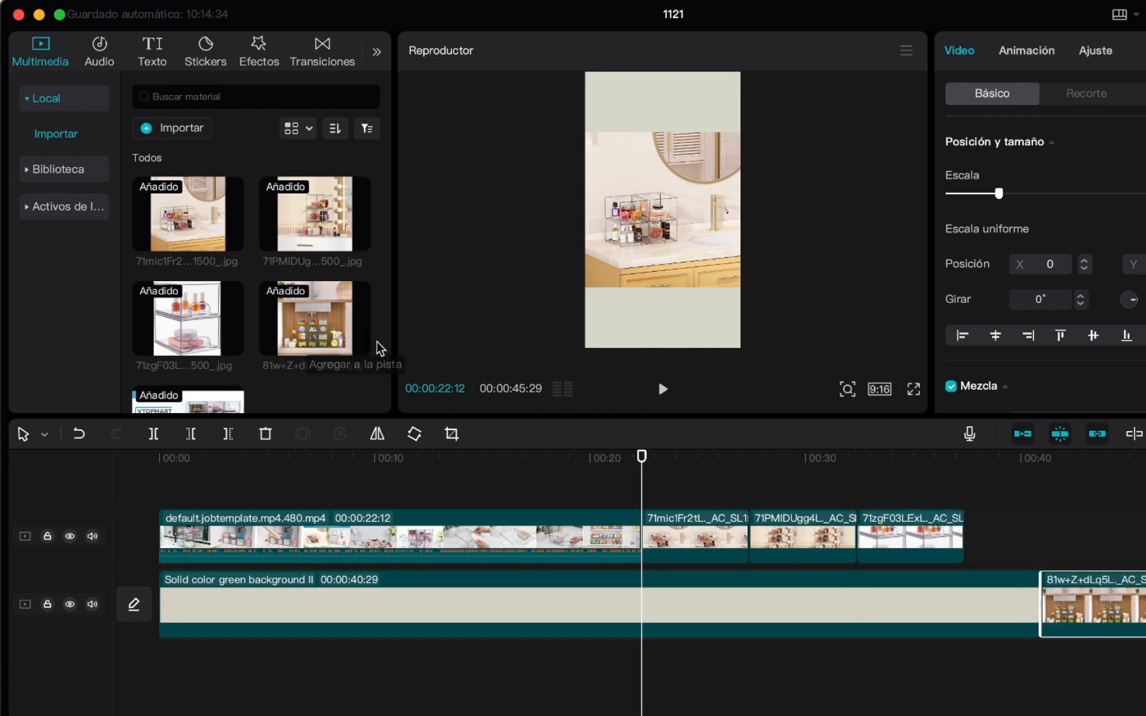
left_click_drag(1079, 606, 997, 535)
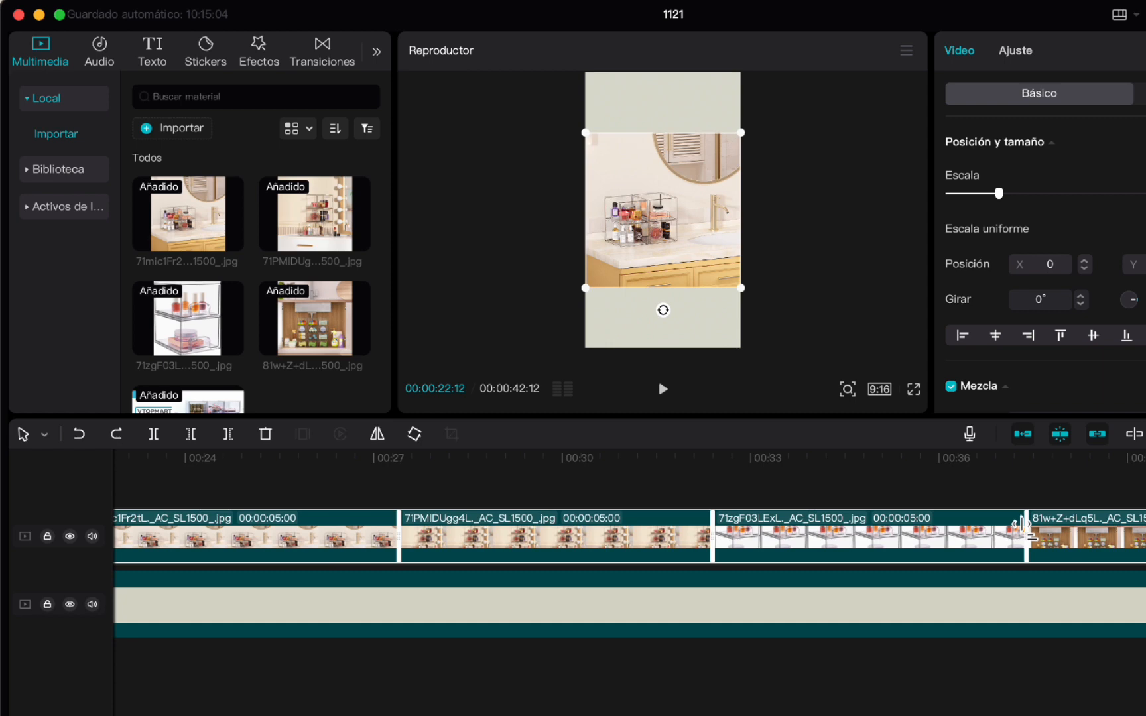
Step: Shorten the four selected image clips together to about 0.7 seconds each
left_click_drag(1021, 526, 749, 528)
scroll(754, 532, "left", 7)
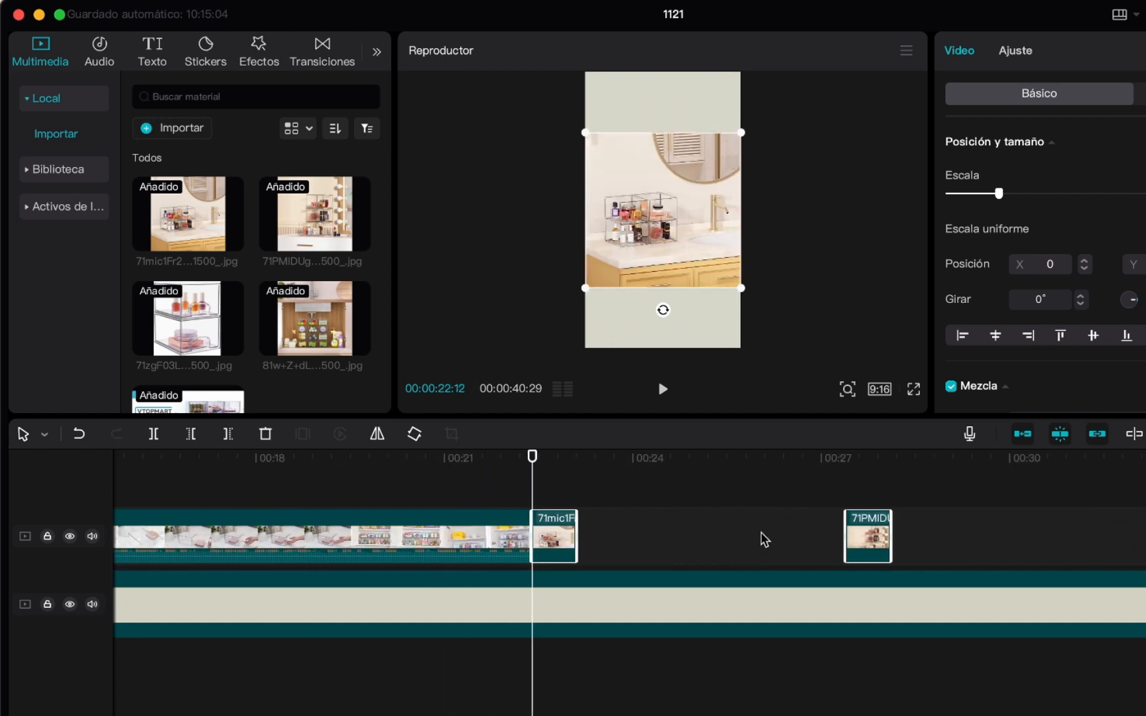
Step: Close the gaps between the four image clips on the upper track and lengthen them to about 1 second each
scroll(754, 532, "right", 4)
scroll(756, 537, "right", 2)
left_click(732, 540)
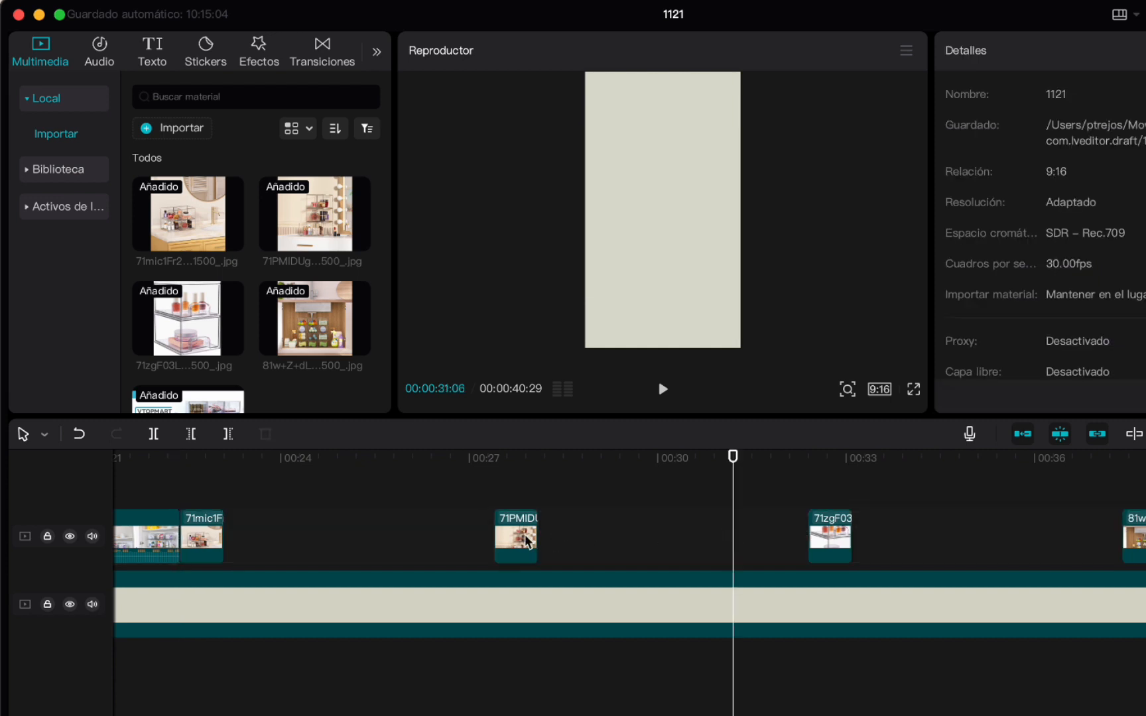
left_click_drag(527, 540, 260, 541)
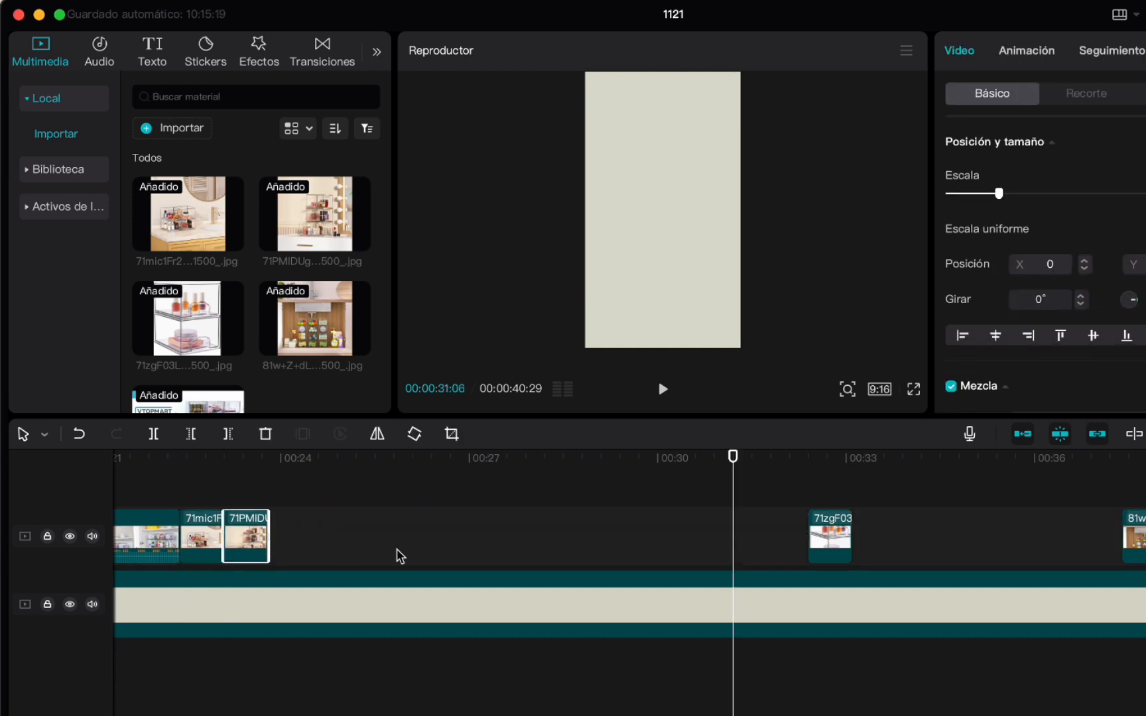
left_click_drag(831, 563, 297, 559)
left_click_drag(1142, 547, 326, 536)
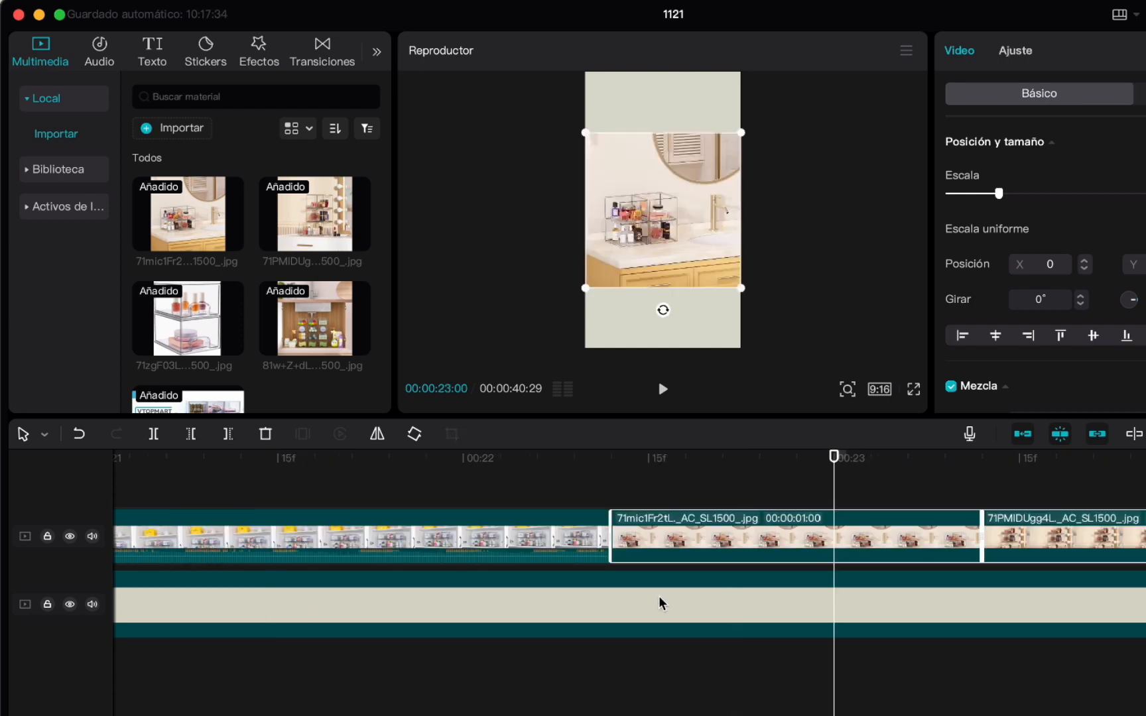
Step: Add the Acercar transition between the 71mic1Fr2tL and 71PMIDUgg4L image clips
scroll(829, 564, "right", 10)
scroll(849, 559, "left", 10)
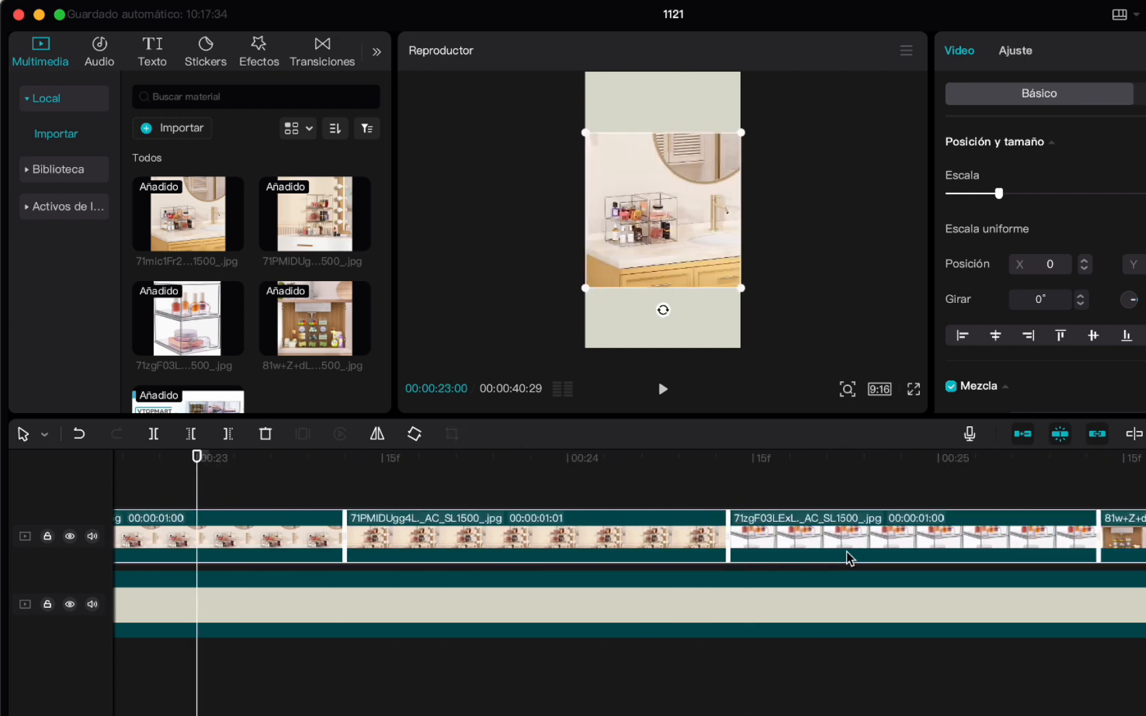
left_click(522, 490)
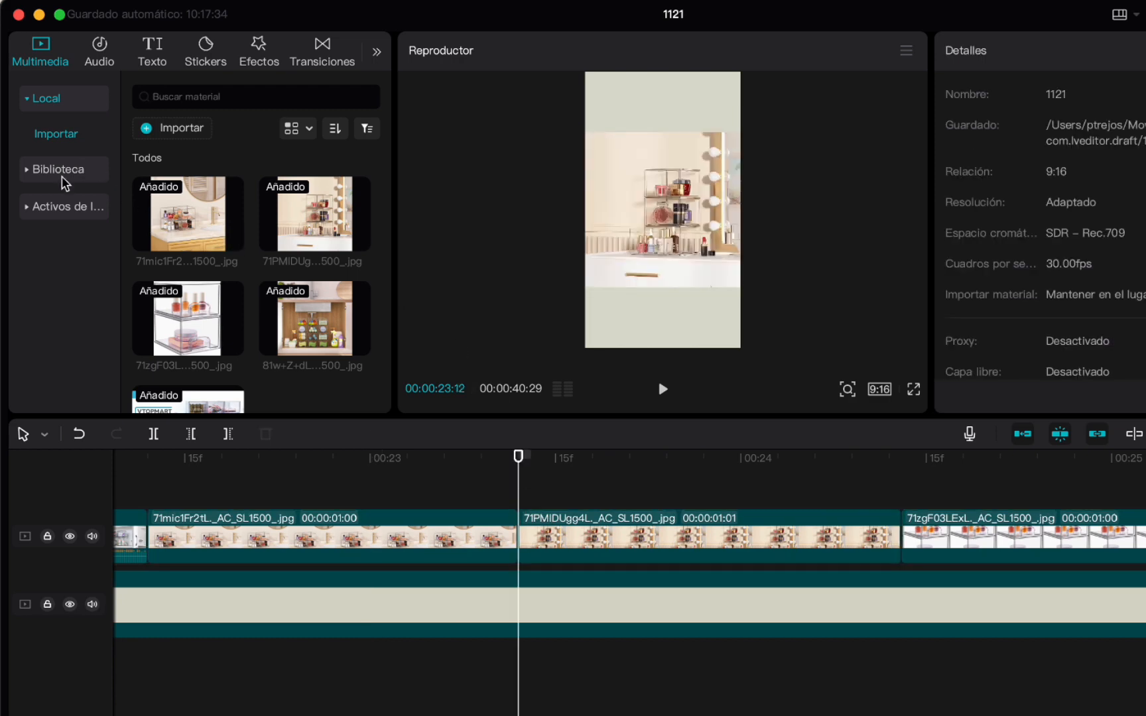
left_click(321, 52)
scroll(320, 225, "down", 3)
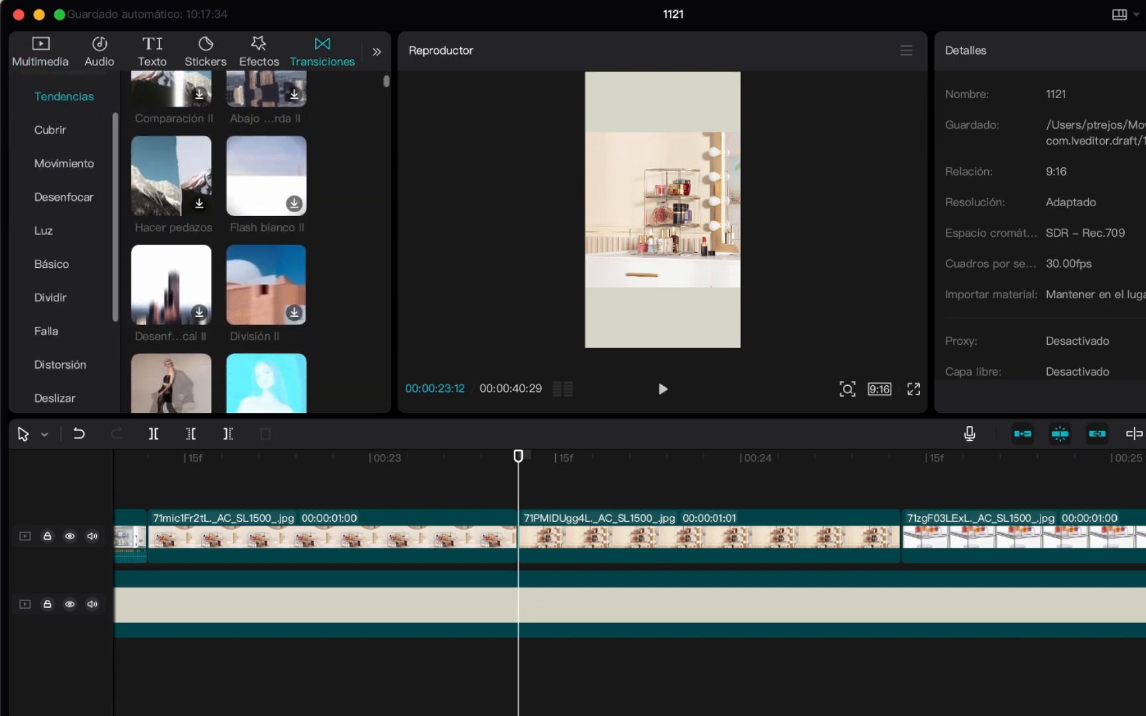
scroll(319, 221, "down", 6)
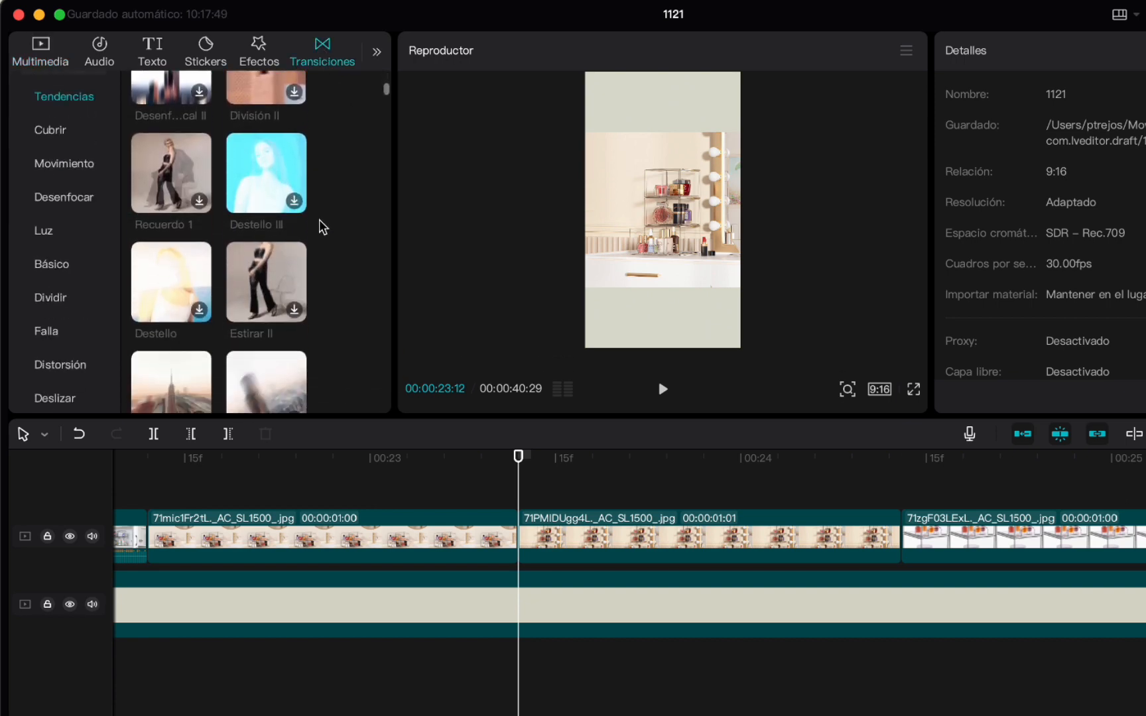
scroll(319, 221, "down", 10)
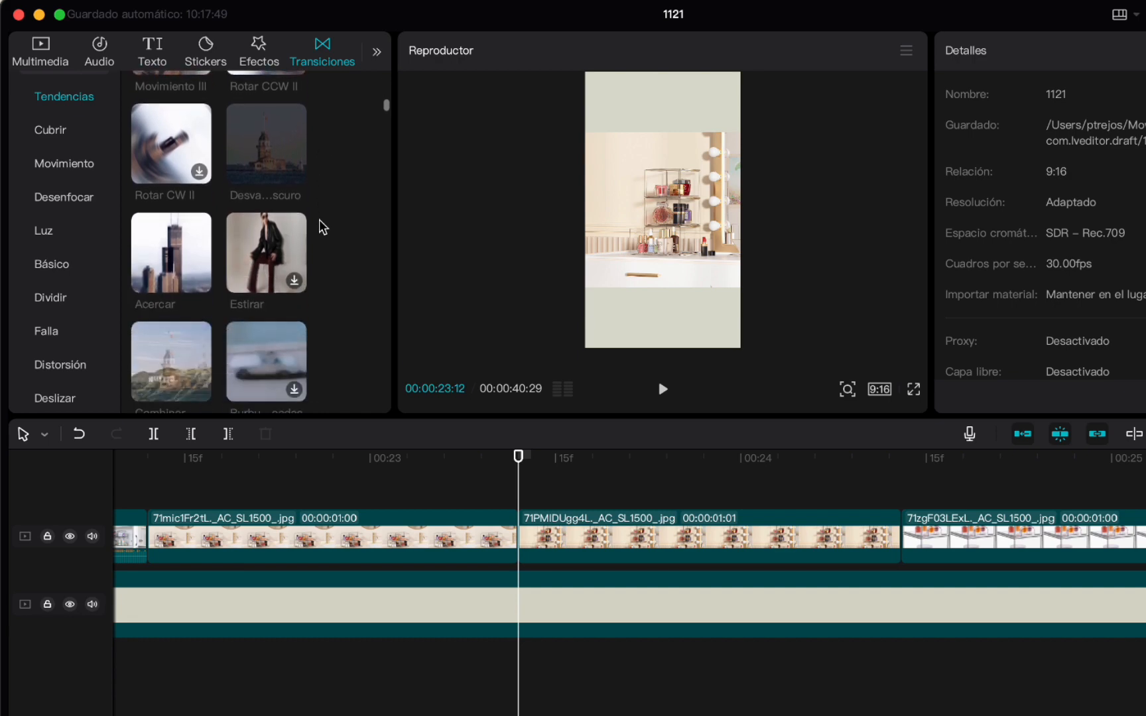
scroll(319, 219, "down", 1)
mouse_move(166, 228)
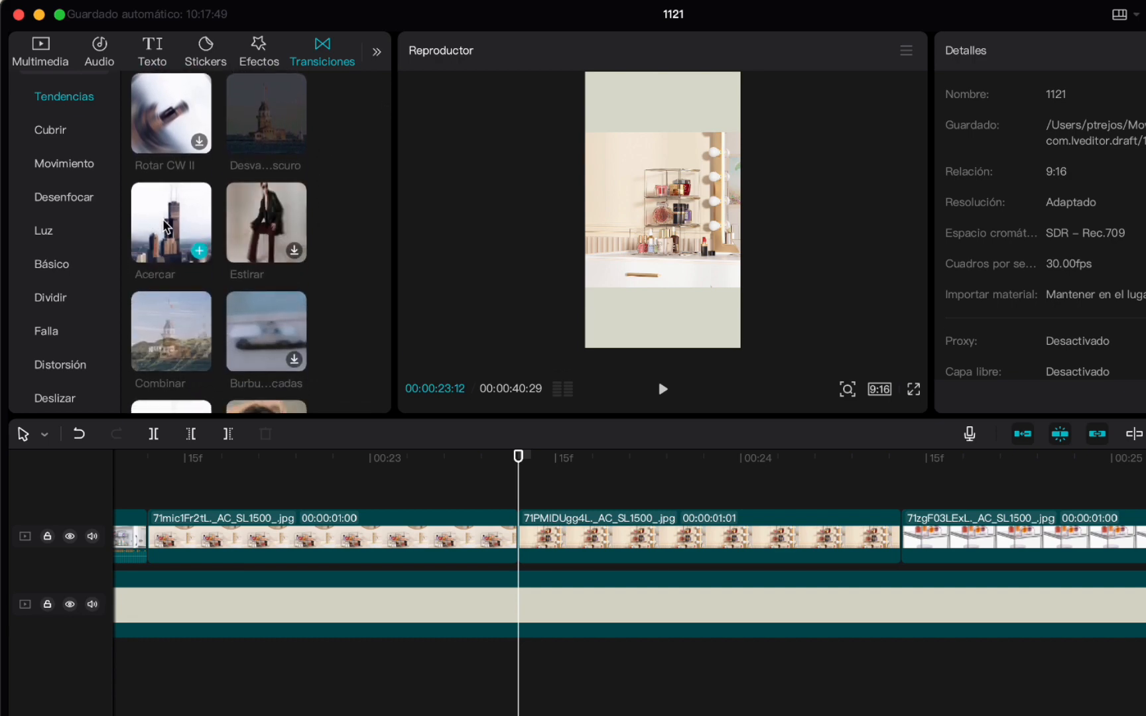
left_click(199, 252)
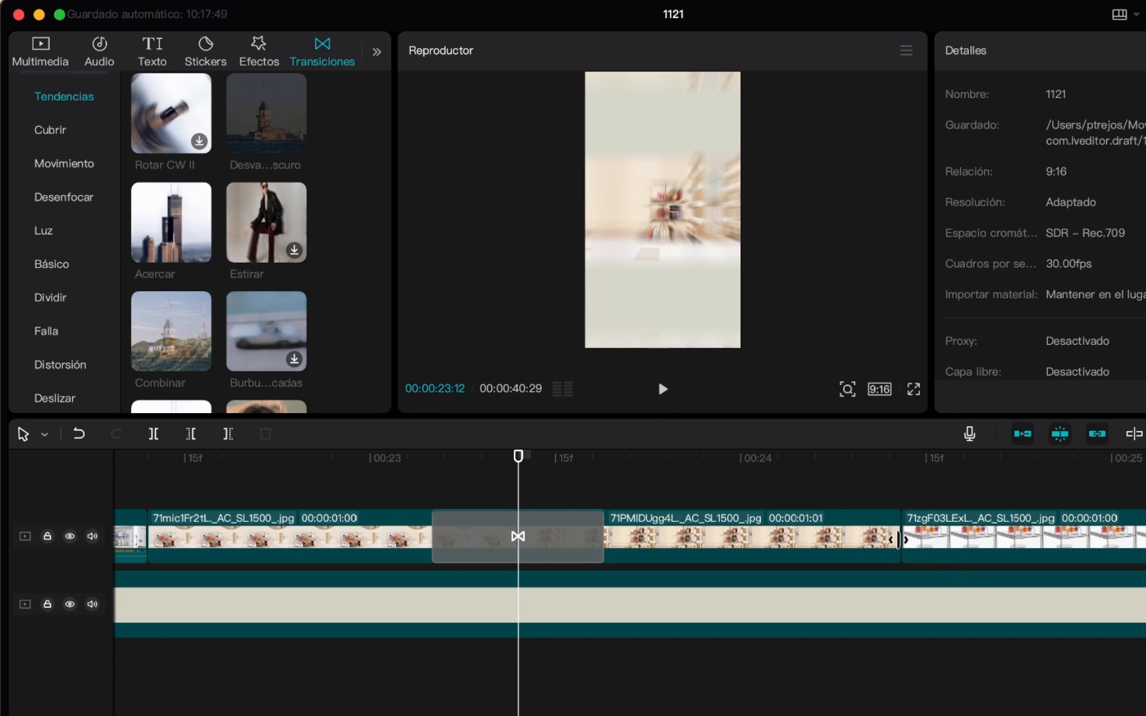
Step: Add the Acercar transition between the 71PMIDUgg4L and 71zgF03LExL image clips
left_click(903, 534)
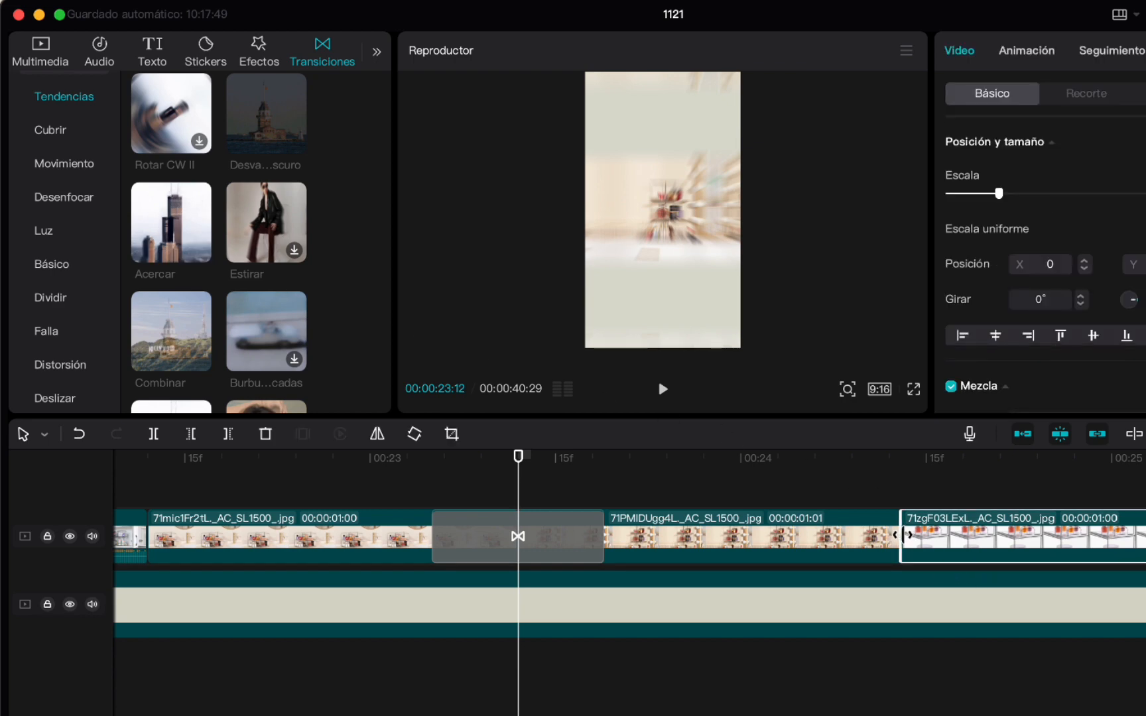
left_click(901, 474)
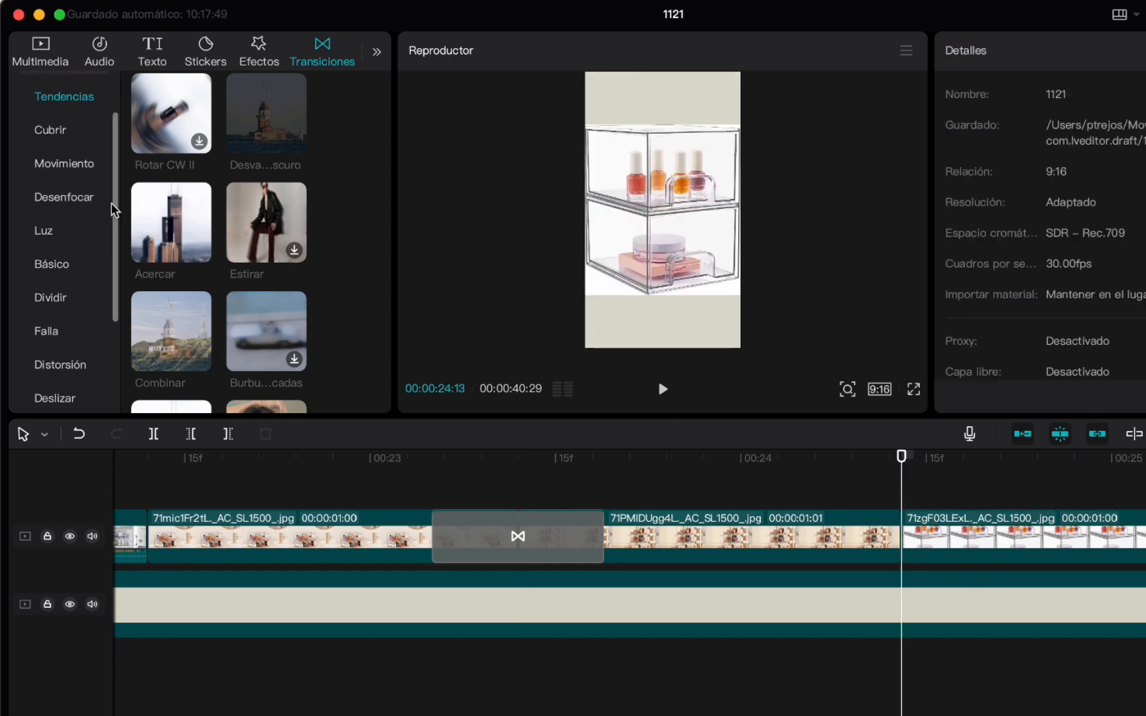
left_click(201, 252)
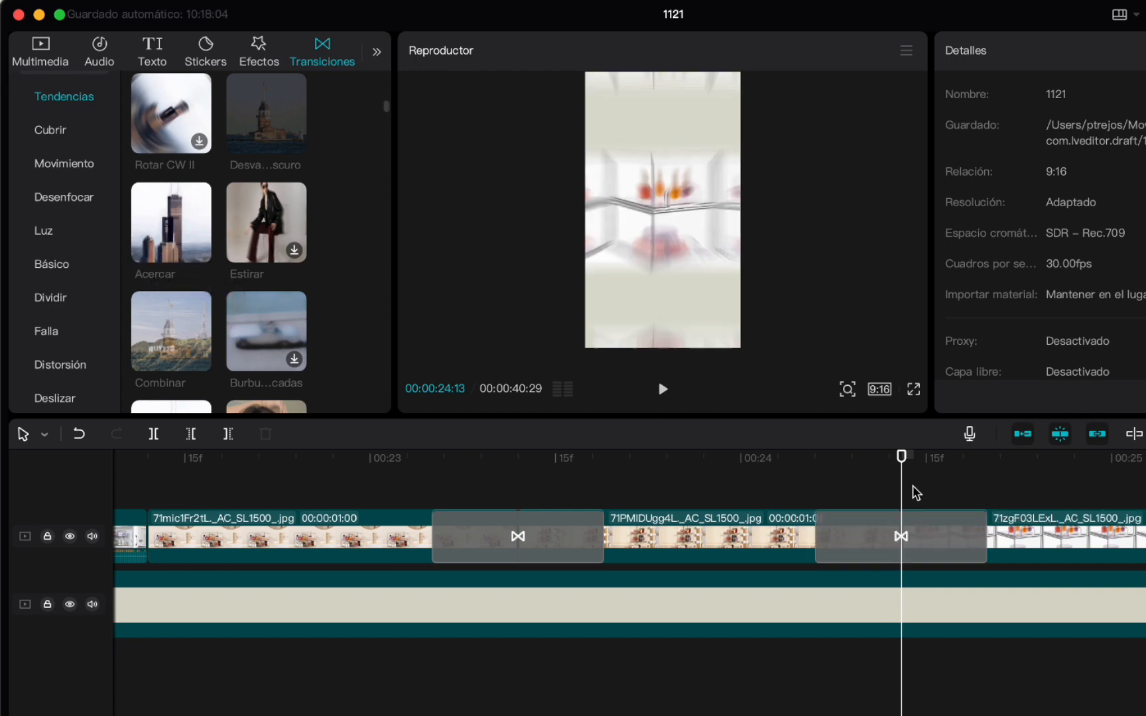
Step: Add the Acercar transition between the 71zgF03LExL and 81w+Z+dLq5L image clips
scroll(909, 492, "right", 10)
left_click(882, 465)
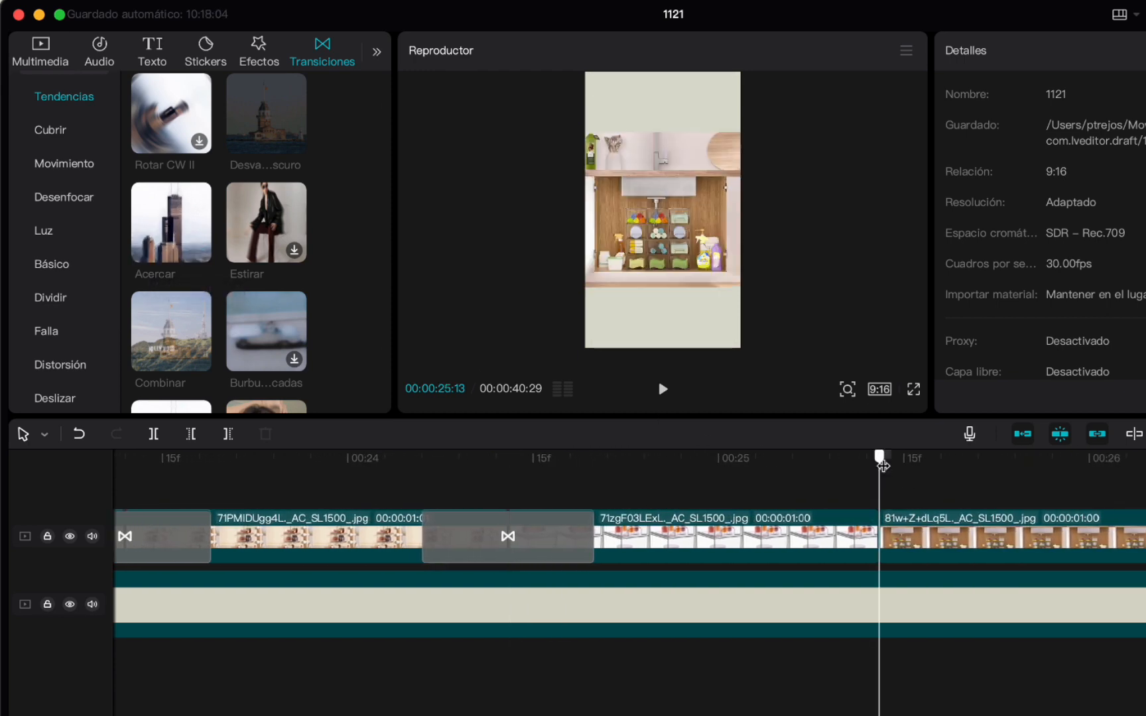
left_click(184, 228)
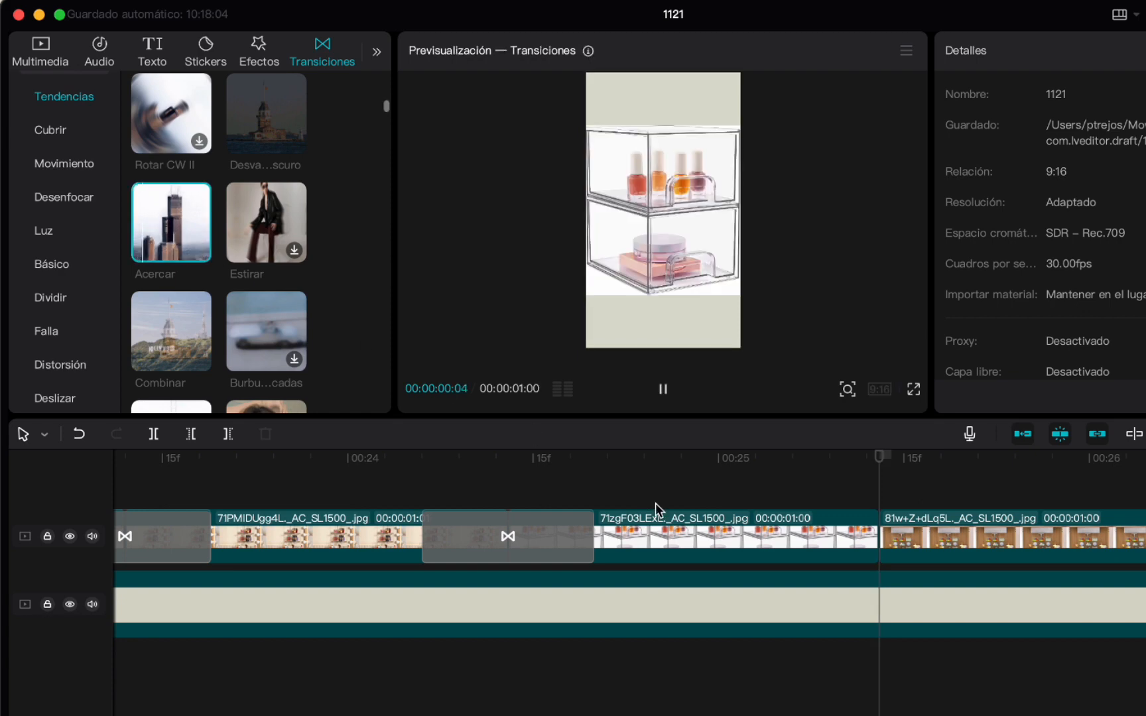
scroll(827, 596, "right", 6)
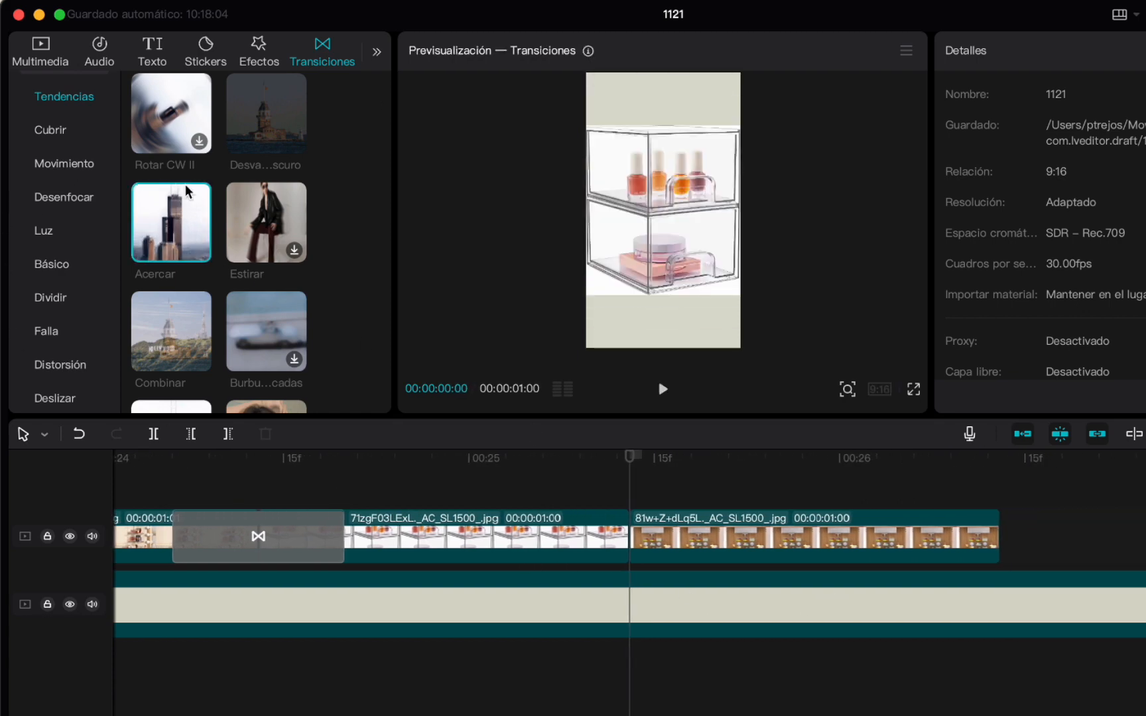
left_click(200, 251)
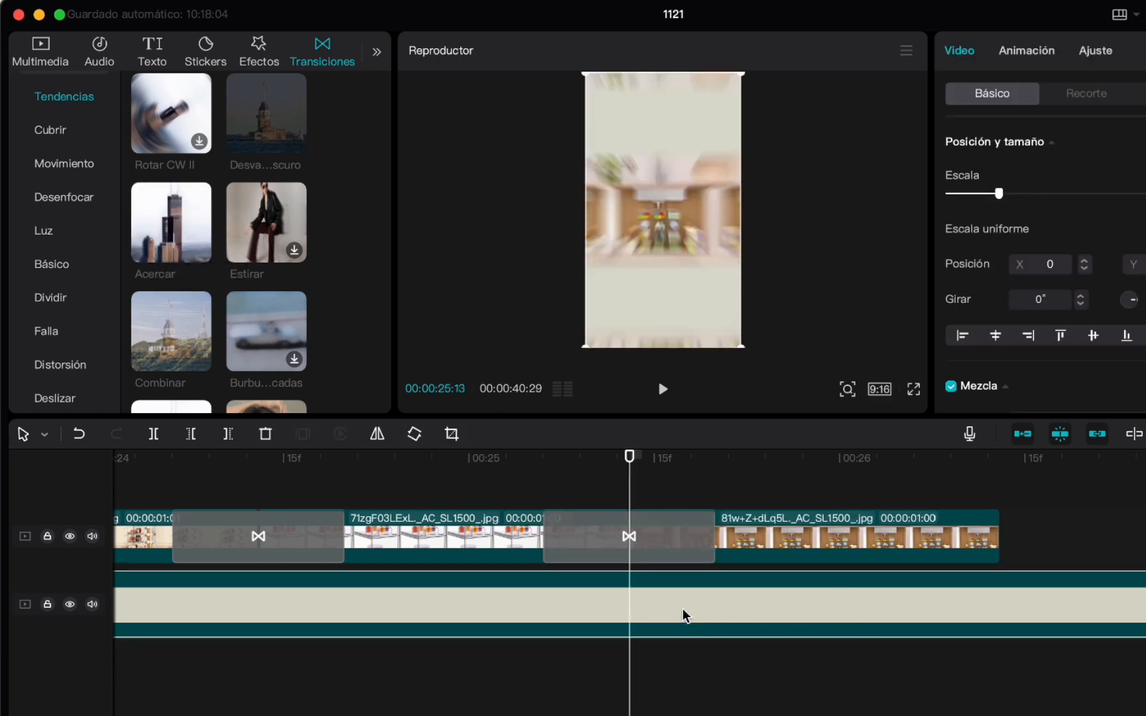
Step: Shorten the solid-colour background clip to 00:00:26:13 so it ends together with the last image
scroll(685, 616, "down", 10)
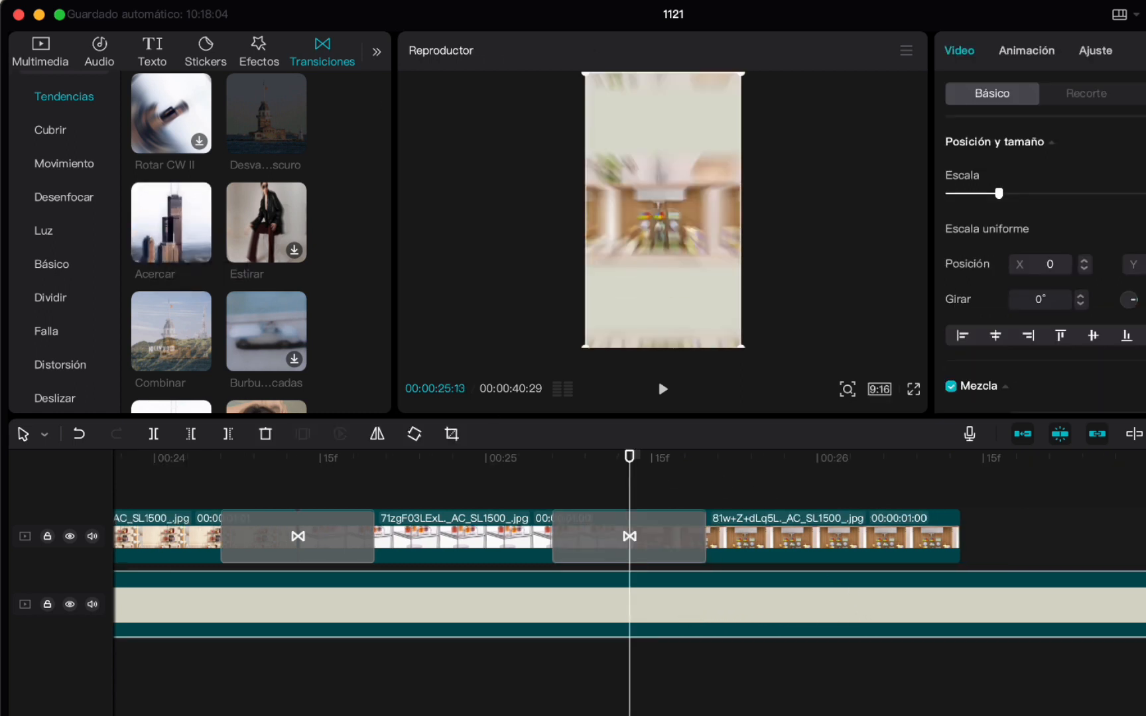
left_click(685, 616)
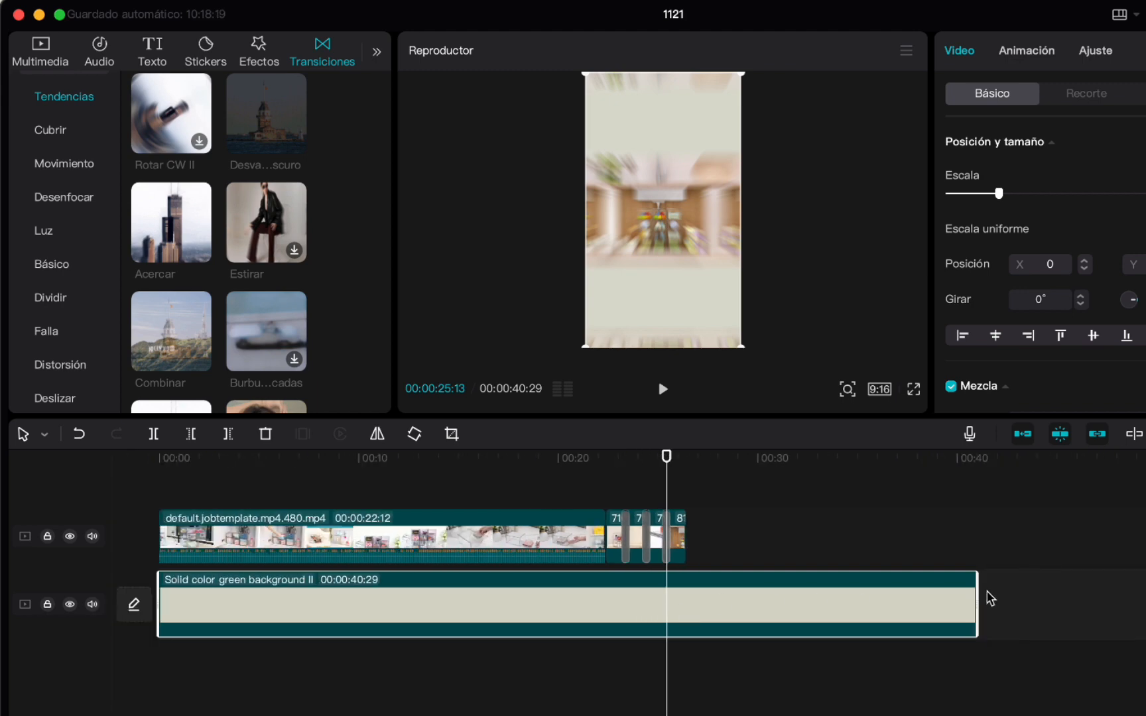
left_click_drag(976, 597, 685, 591)
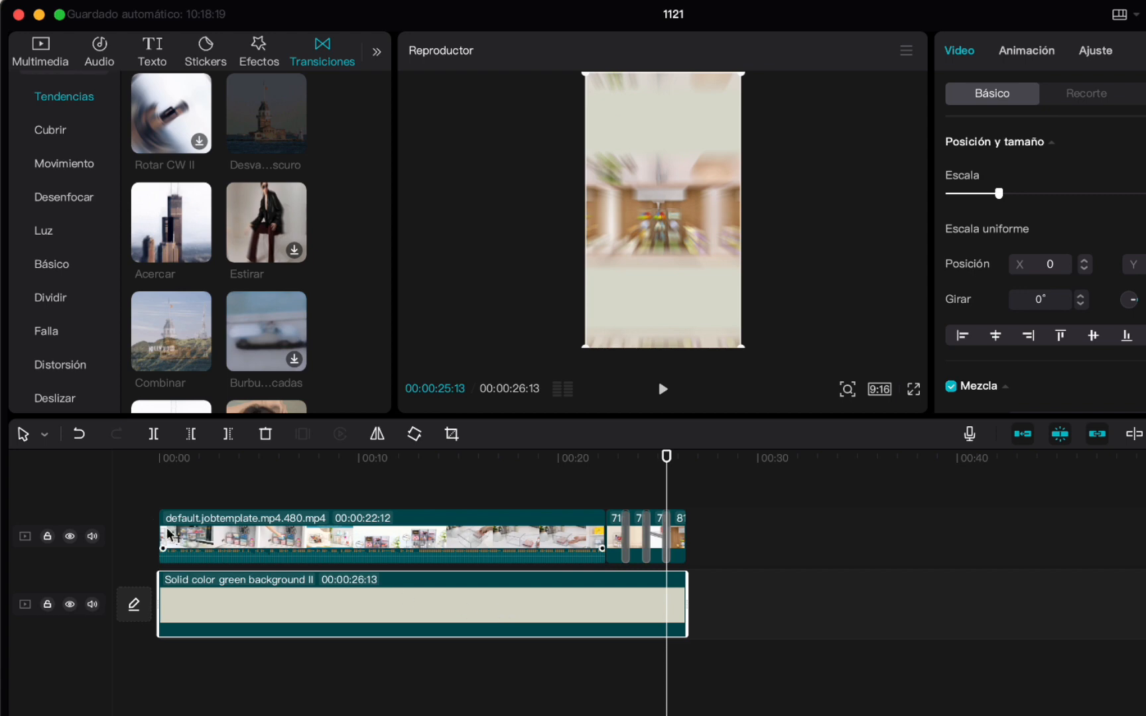
Step: Mute the track holding the video clip and images, and play the whole sequence from the start
left_click(94, 537)
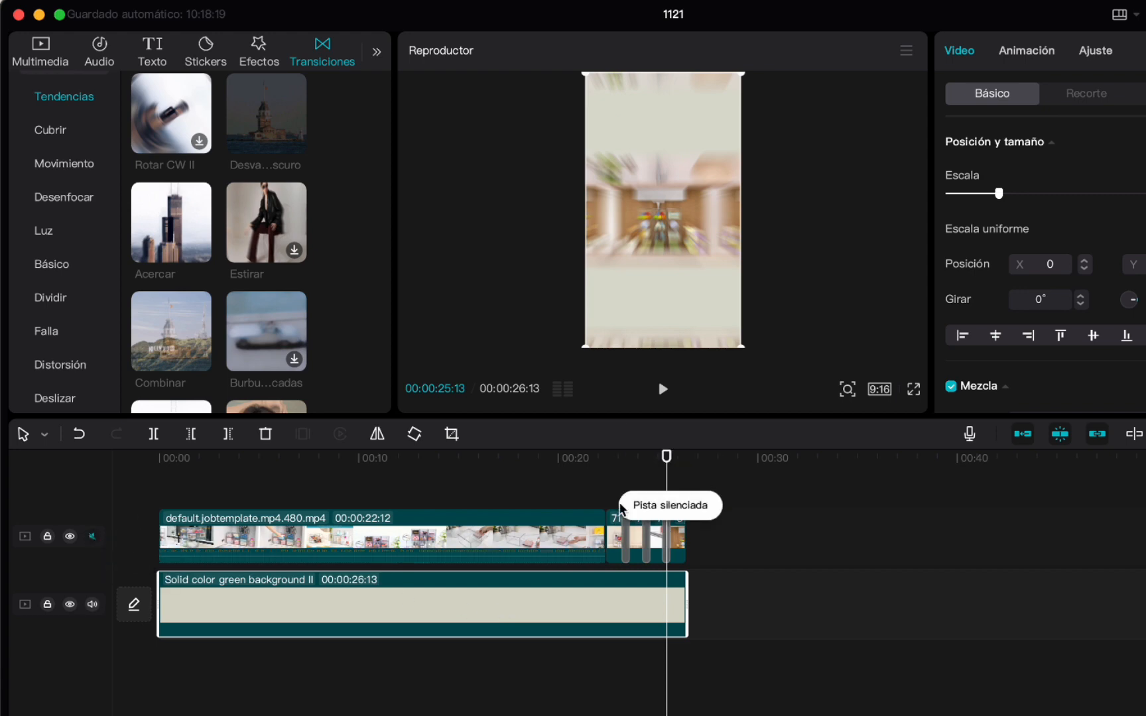
left_click_drag(667, 458, 159, 458)
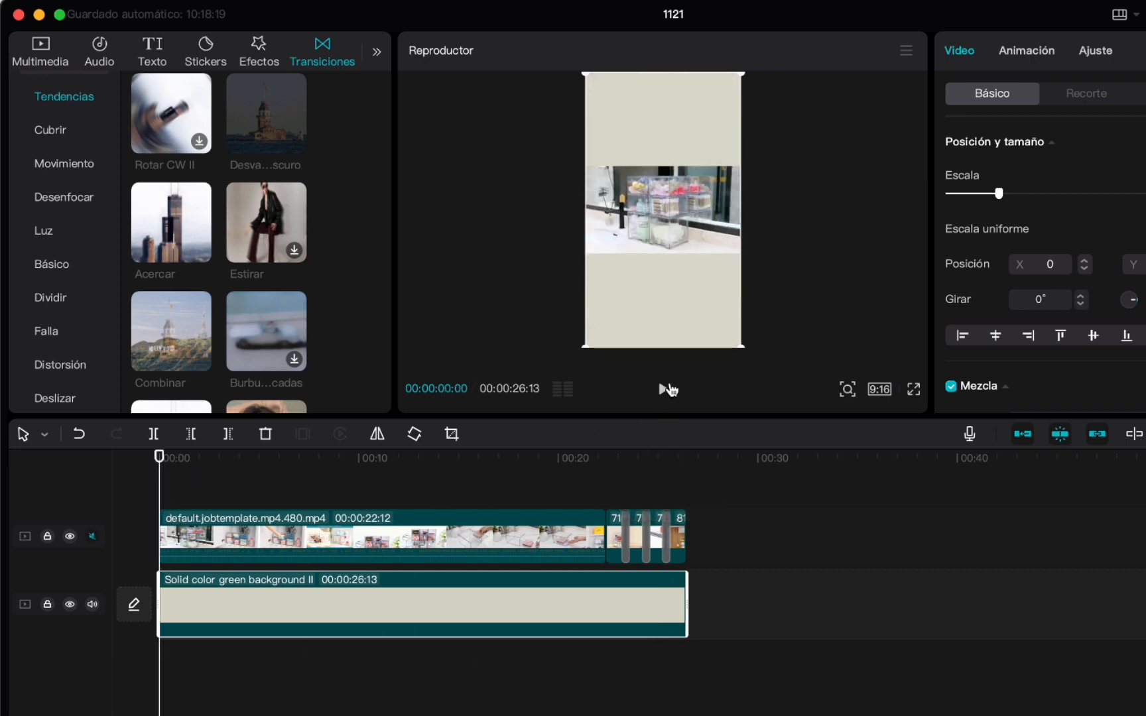
left_click(665, 391)
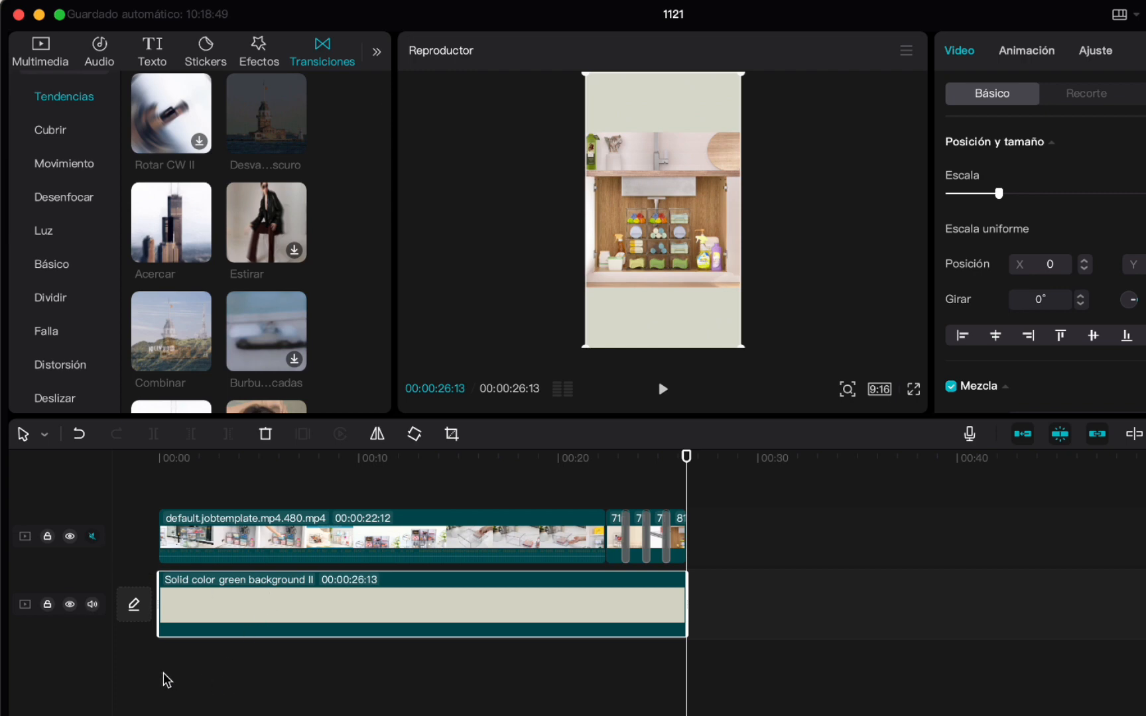
Step: Add the extracted audio Extraído20231121-1 to the timeline and align it with the timeline start
left_click(98, 51)
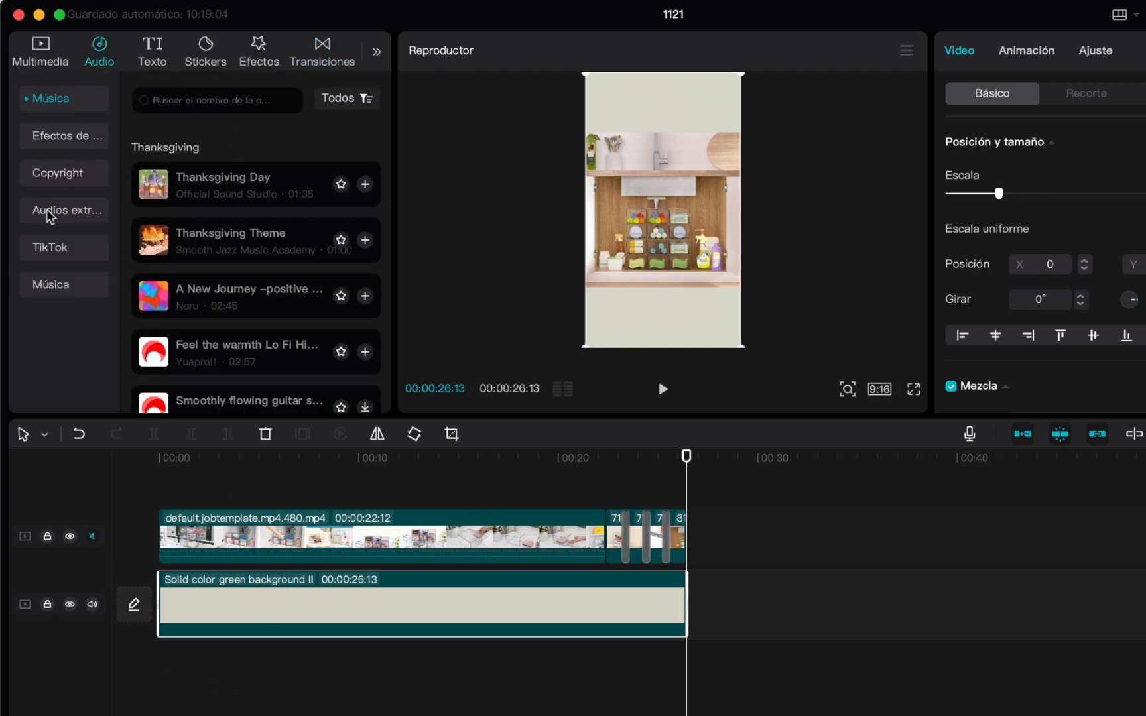
left_click(67, 218)
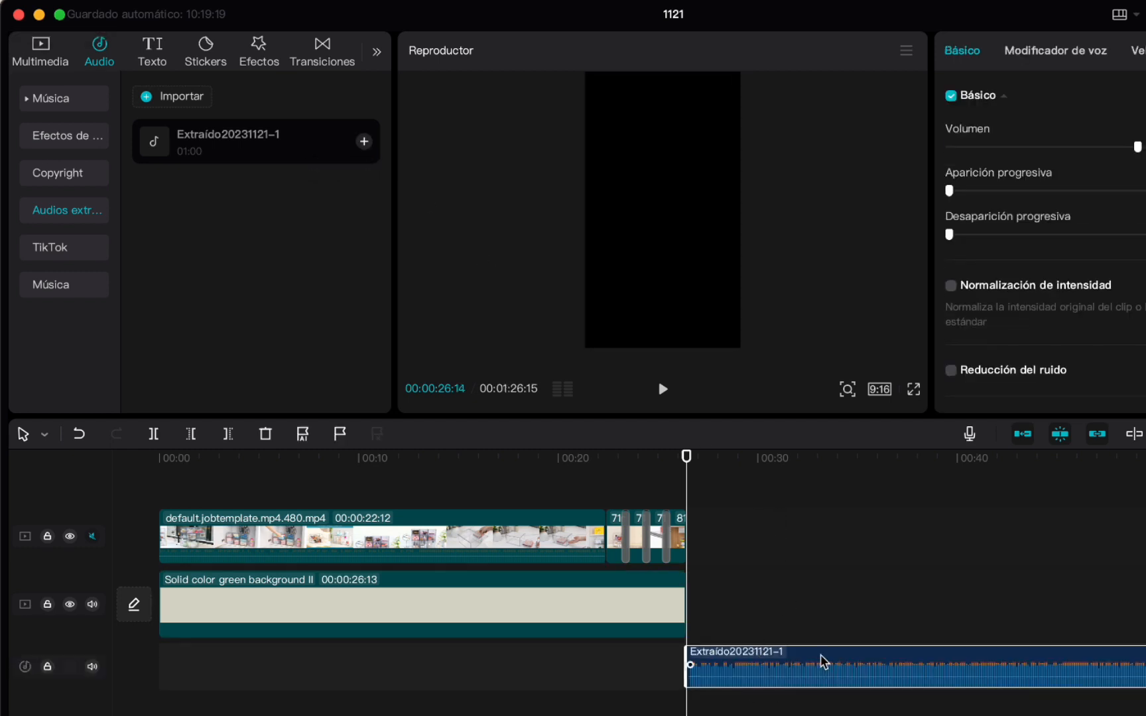
left_click_drag(820, 655, 286, 662)
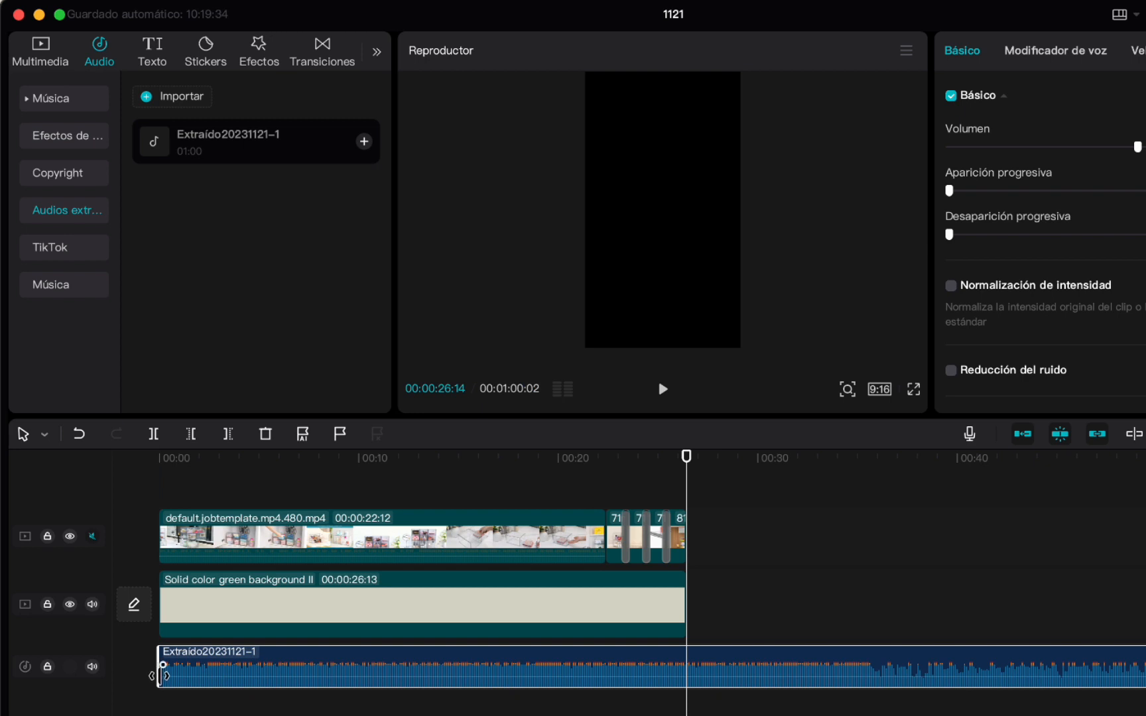
Step: Trim a sliver off the audio's beginning, keeping it at the timeline start, and shorten its end to match the video's end
left_click_drag(158, 677, 166, 676)
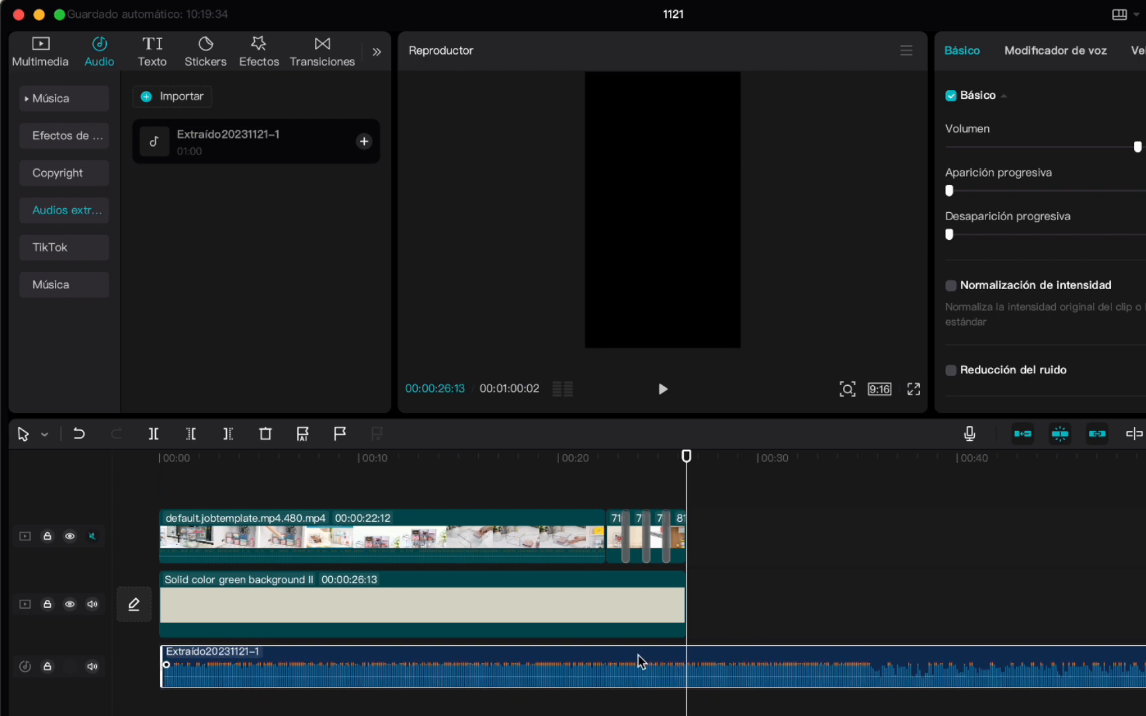
left_click_drag(637, 663, 566, 665)
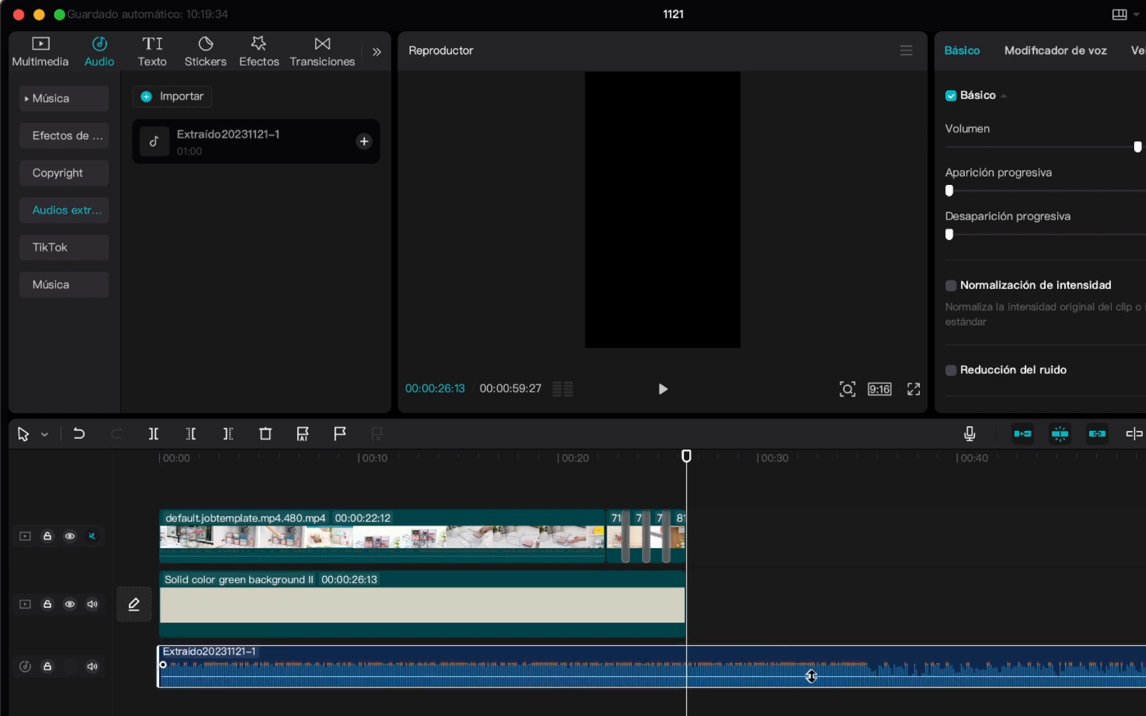
scroll(811, 675, "right", 5)
left_click_drag(963, 674, 295, 683)
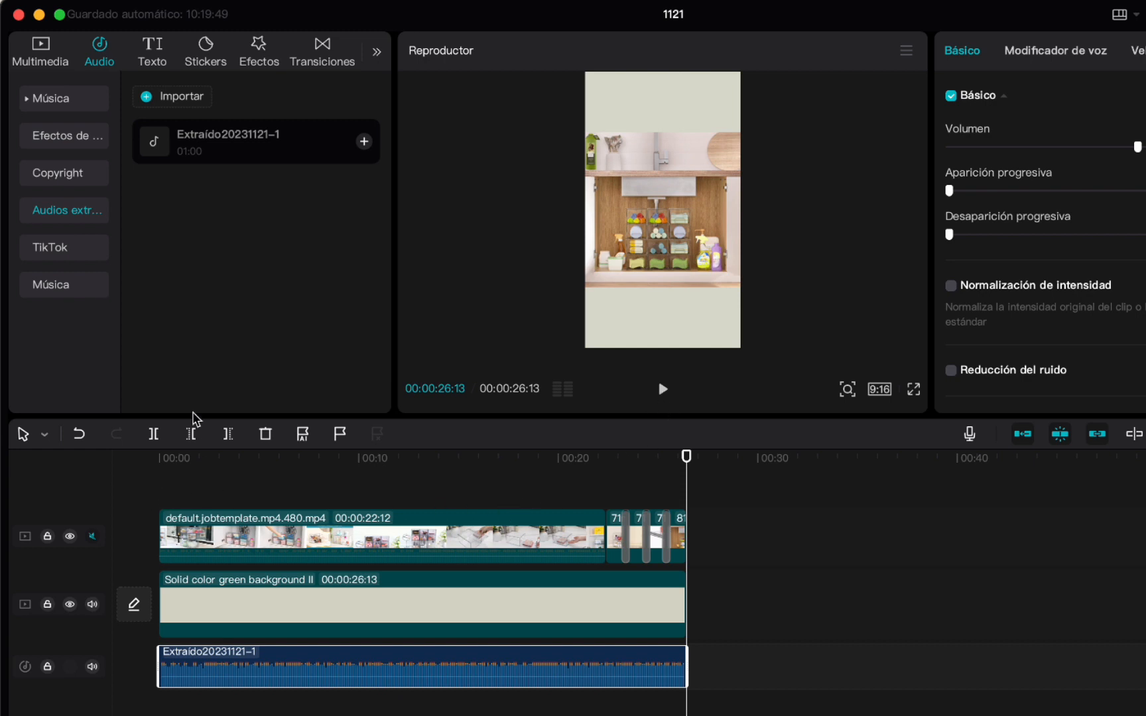
Step: Add a default text clip and place it on its track at the timeline start
left_click(149, 50)
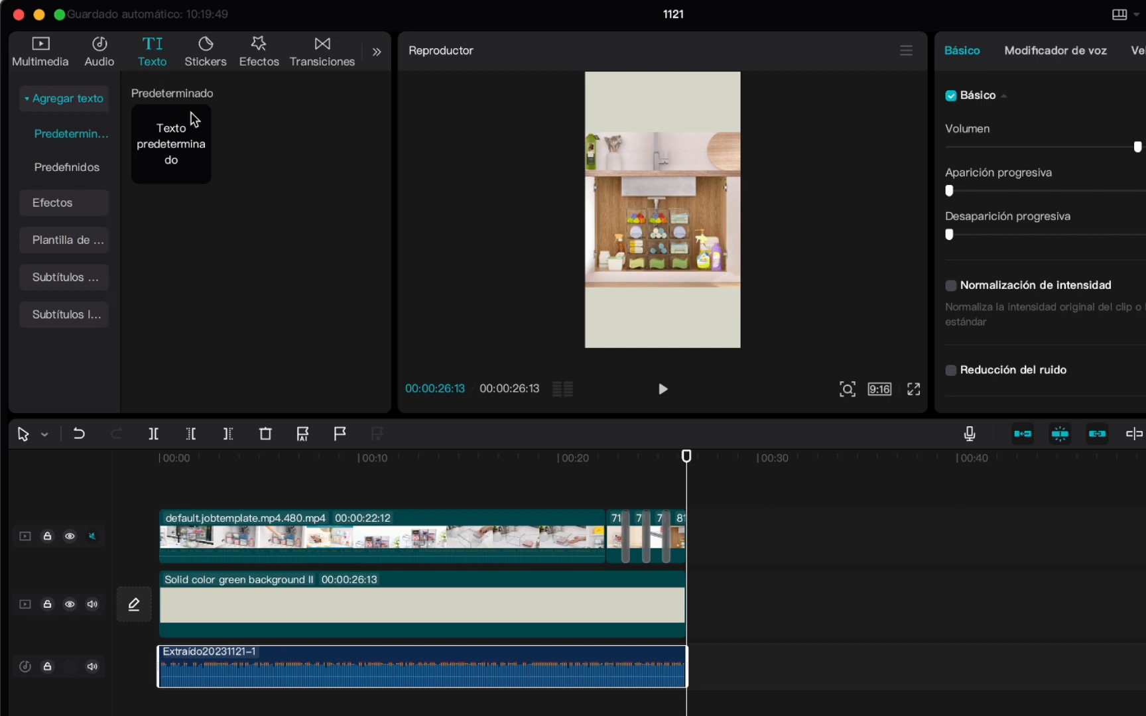
mouse_move(199, 174)
left_click(199, 174)
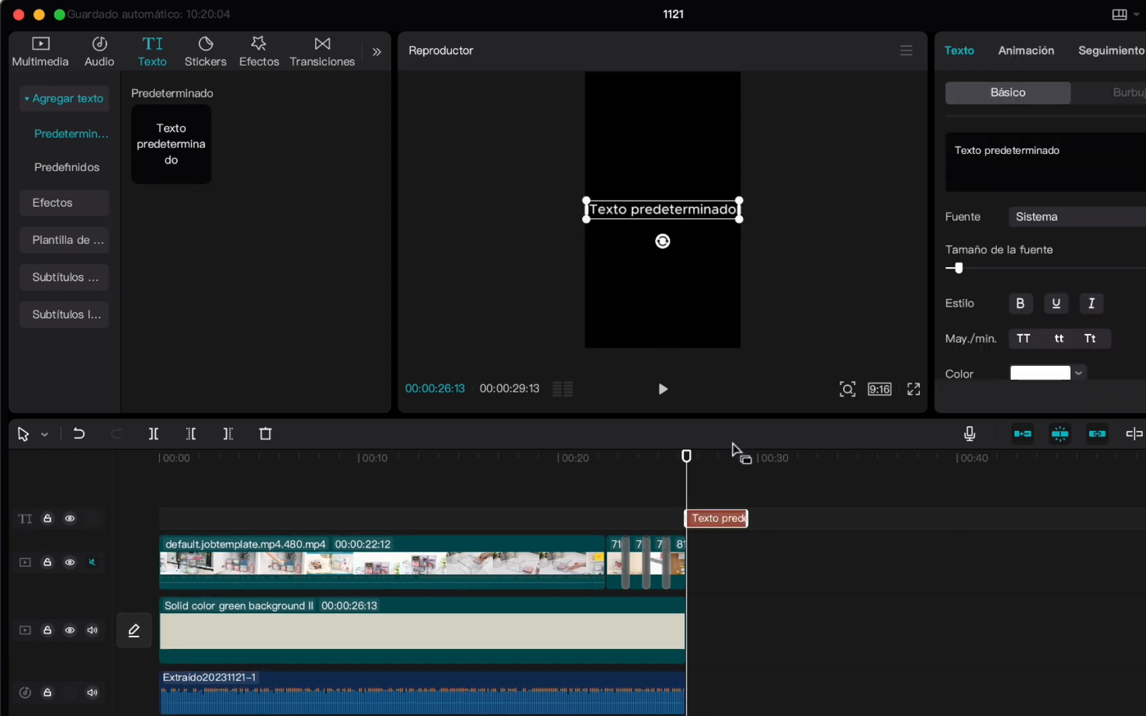
left_click_drag(723, 521, 179, 522)
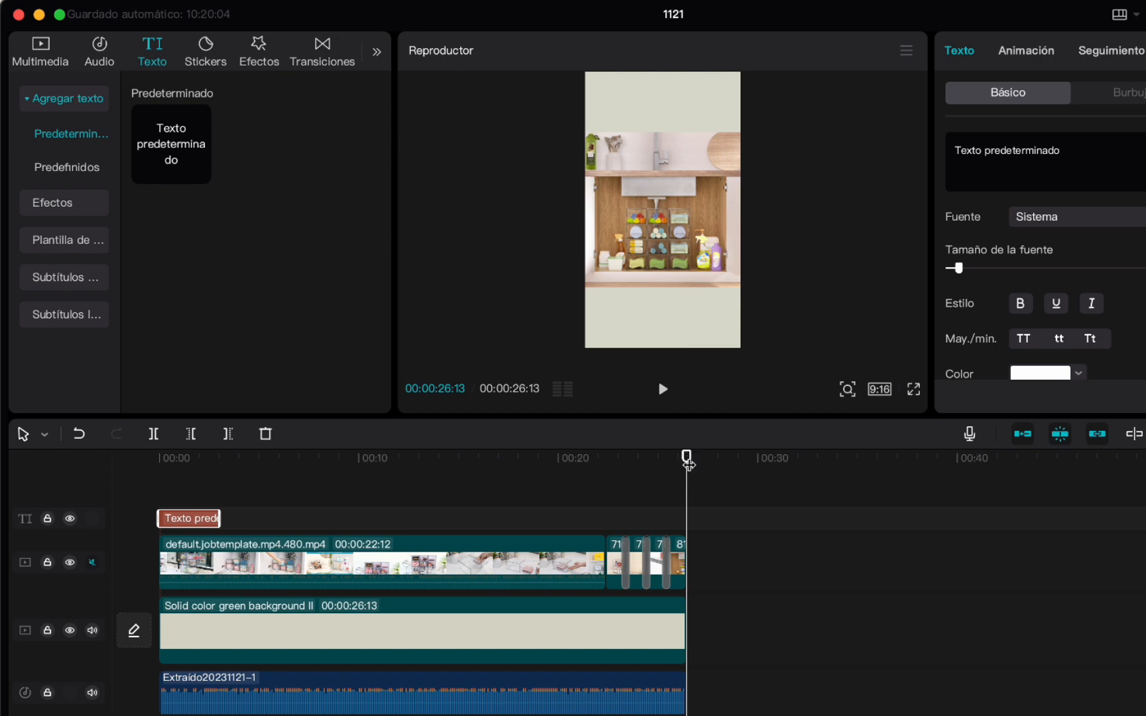
Step: With the playhead at the start, place the text centred above the video picture and narrow its box so it wraps onto two lines
left_click_drag(687, 459, 149, 482)
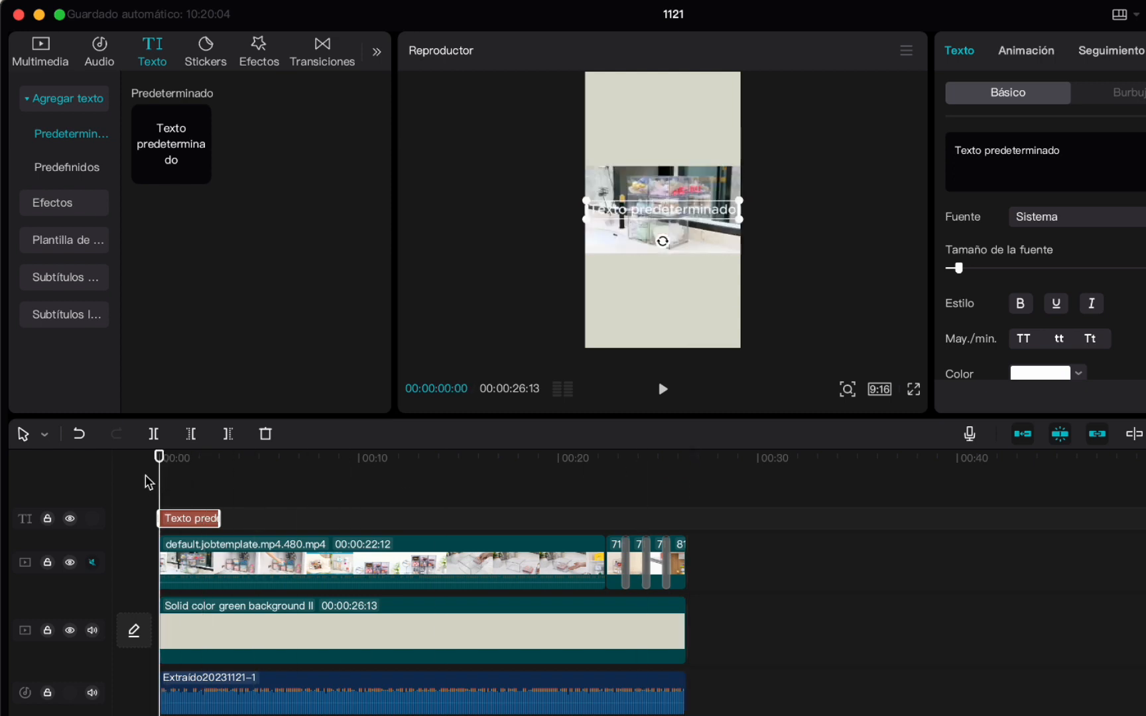
left_click_drag(682, 213, 729, 127)
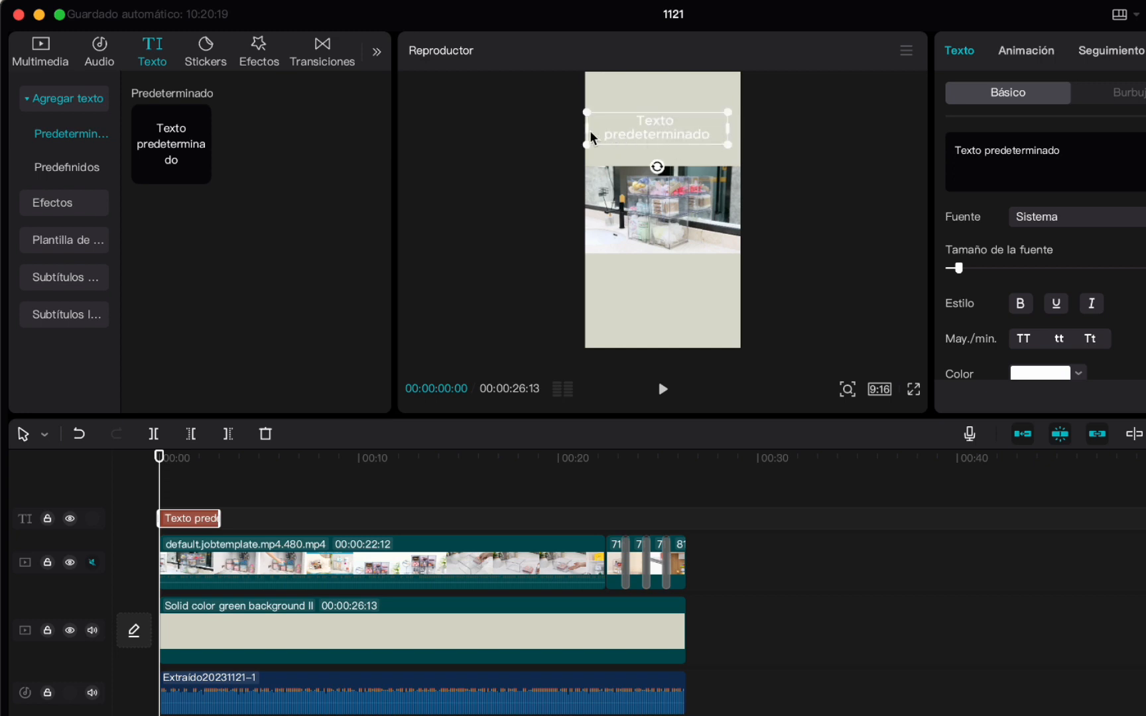
left_click_drag(584, 129, 656, 129)
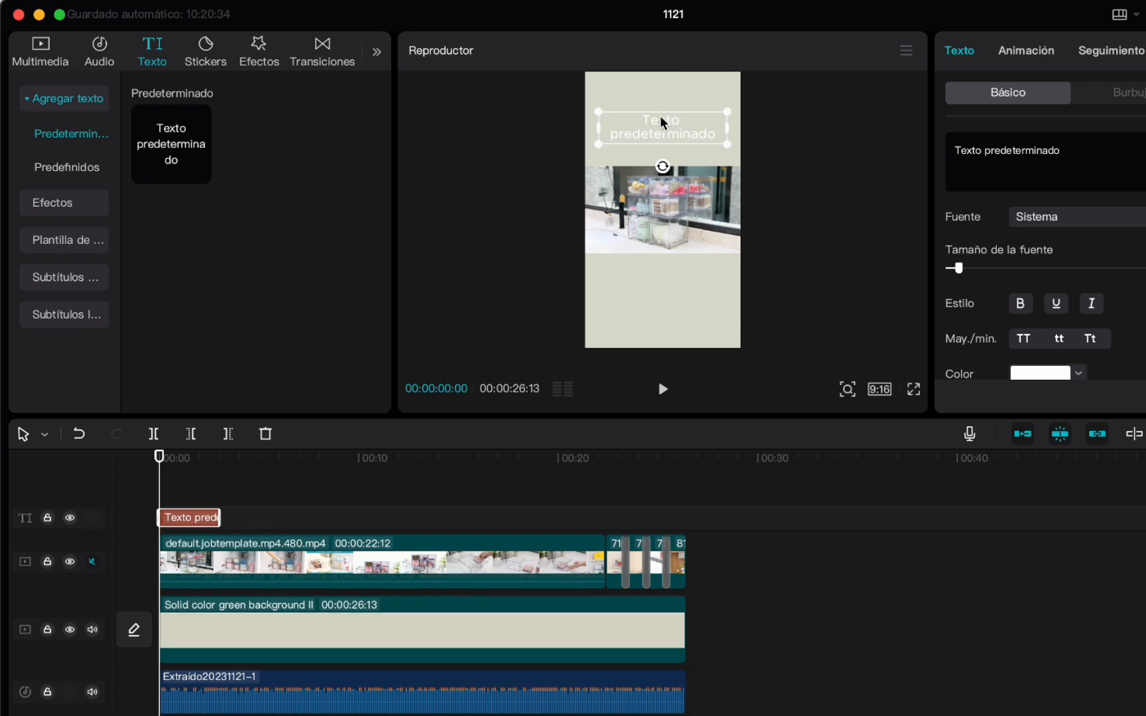
Step: Replace the default wording of the text clip with "No pierdas tus accesorios de belleza"
double_click(1069, 152)
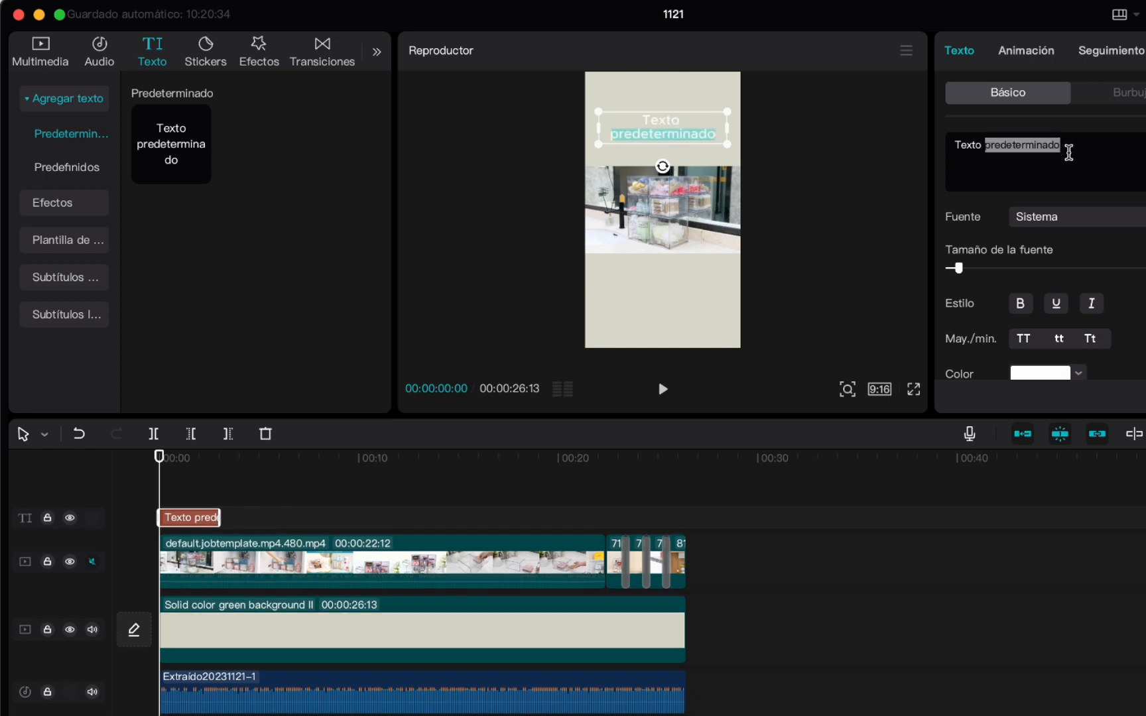
left_click_drag(1076, 151, 915, 142)
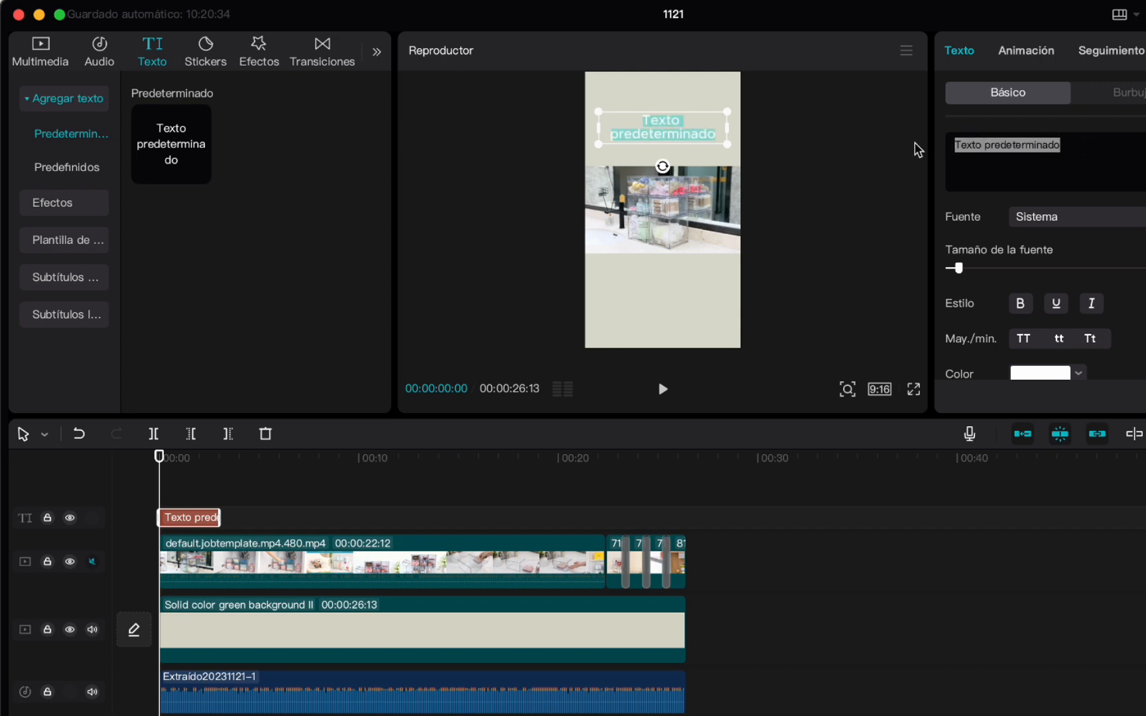
type("No pi")
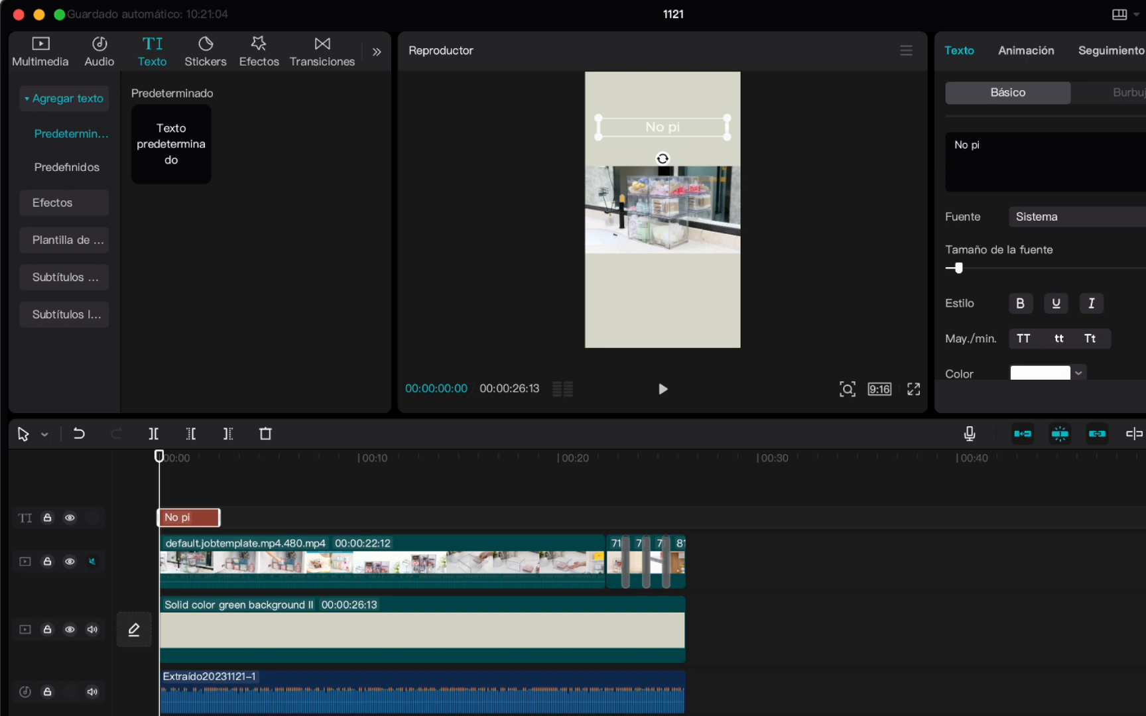
type("erdas t")
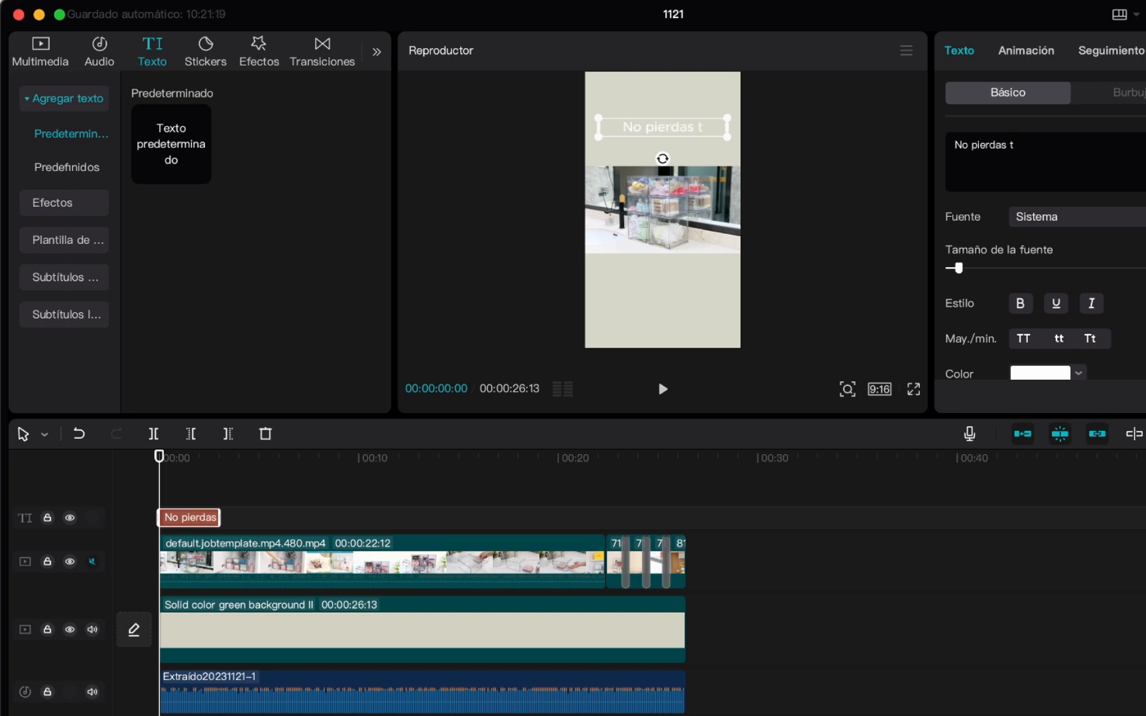
type("us acces")
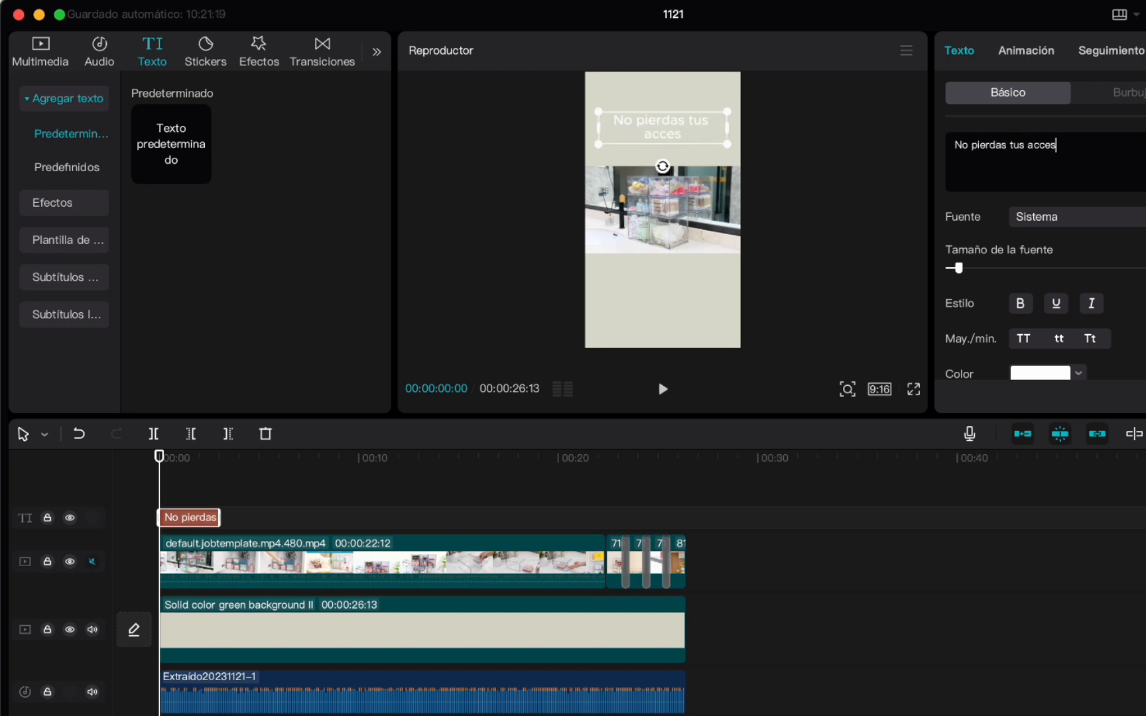
type("orios de be")
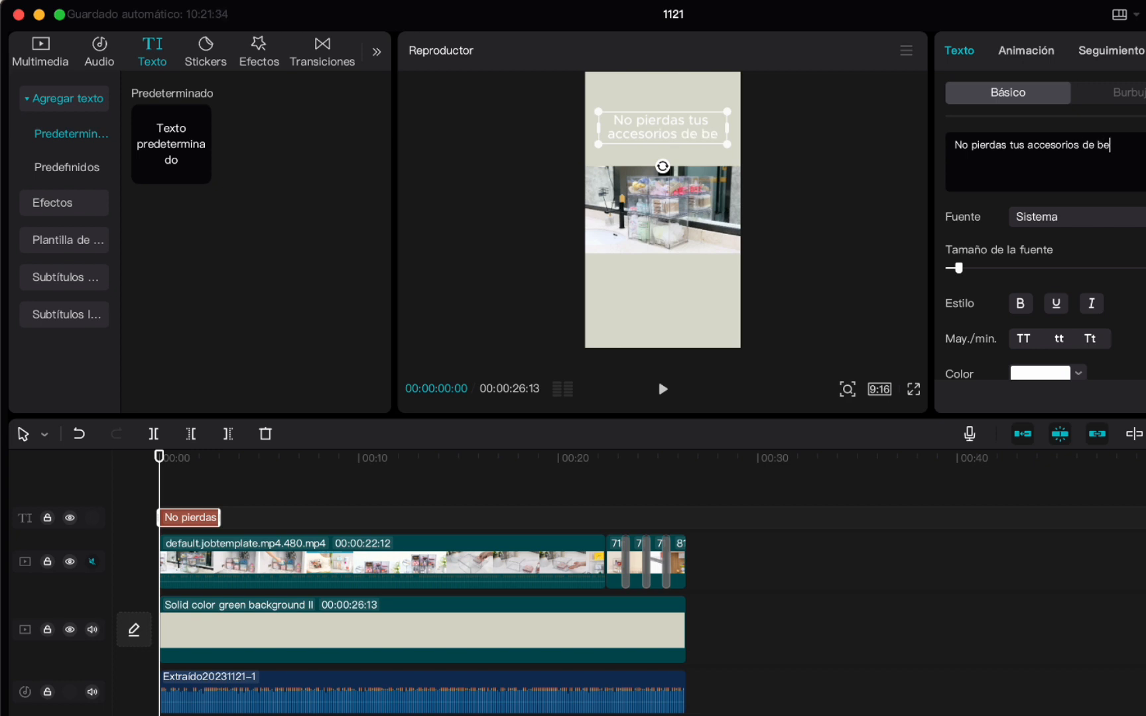
type("lleza")
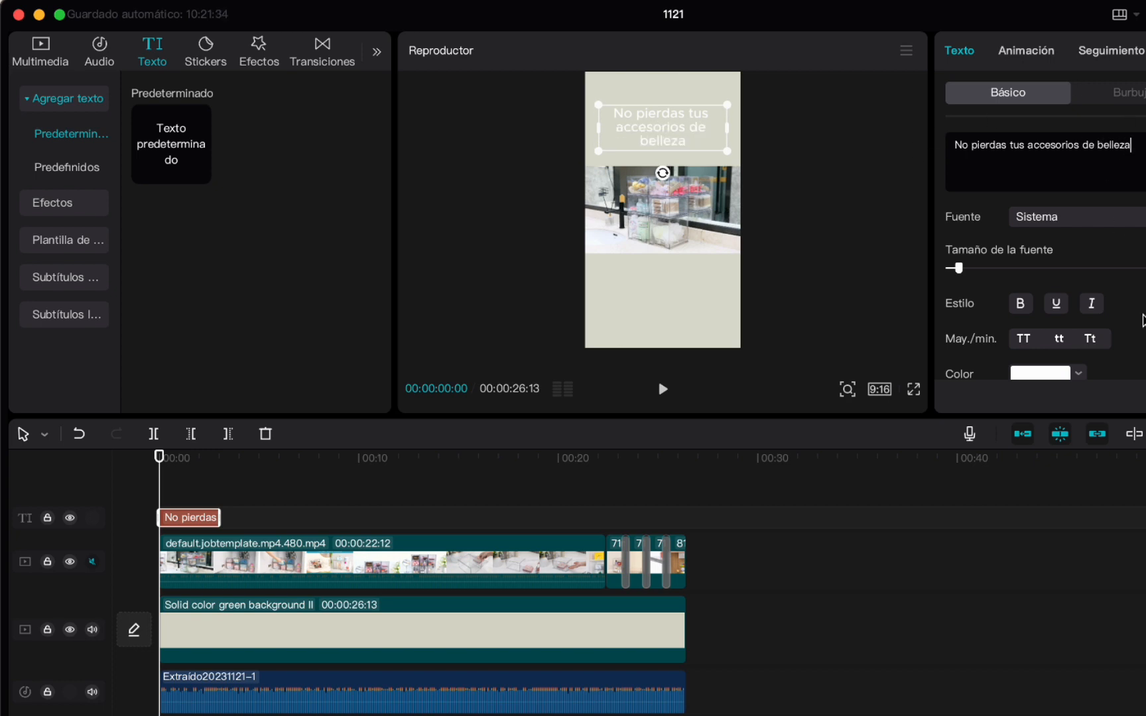
Step: Set the title text's colour to red, FF0000
scroll(1127, 278, "down", 5)
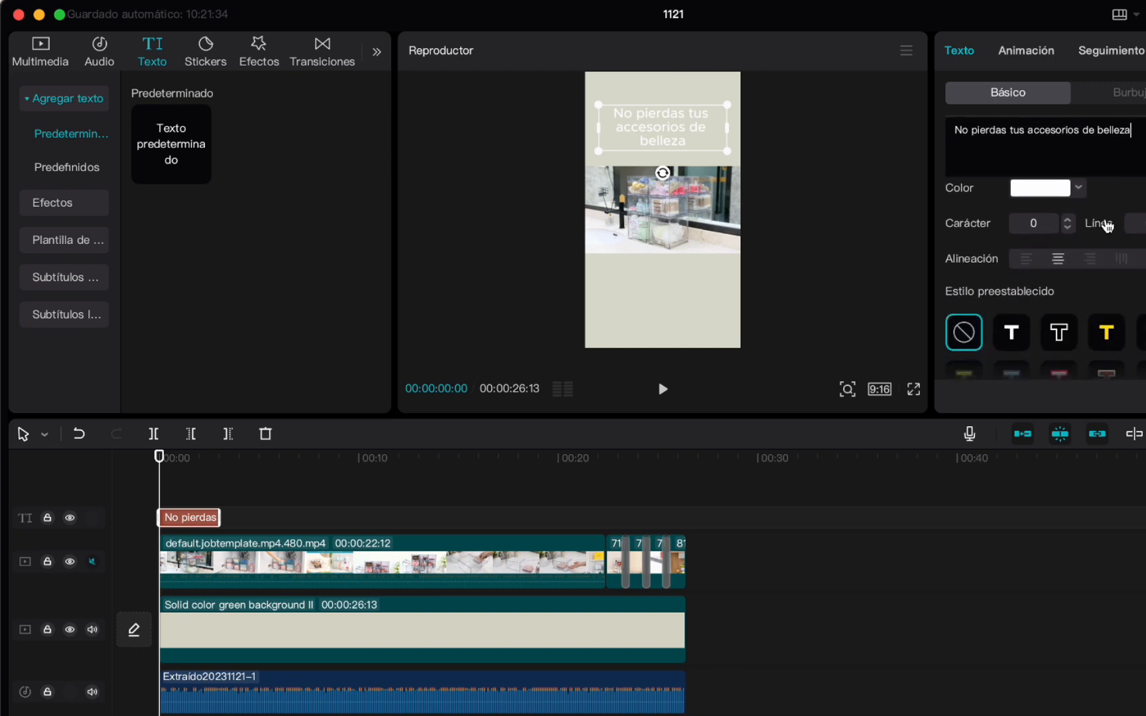
left_click(1079, 188)
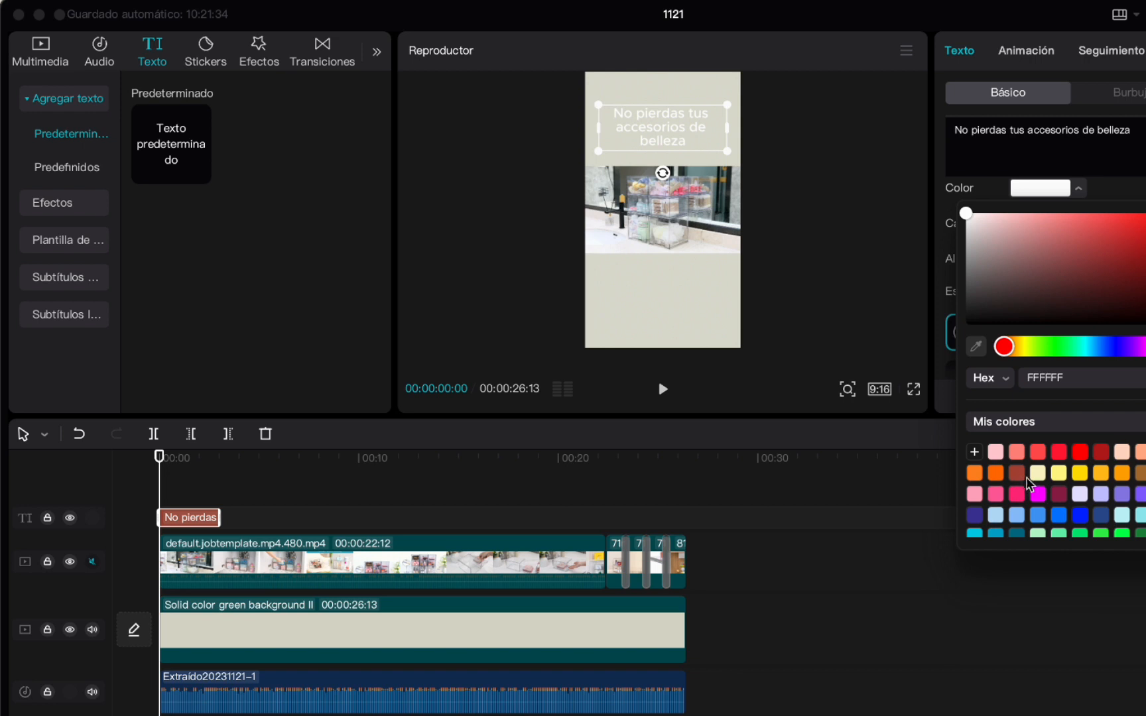
left_click(1079, 453)
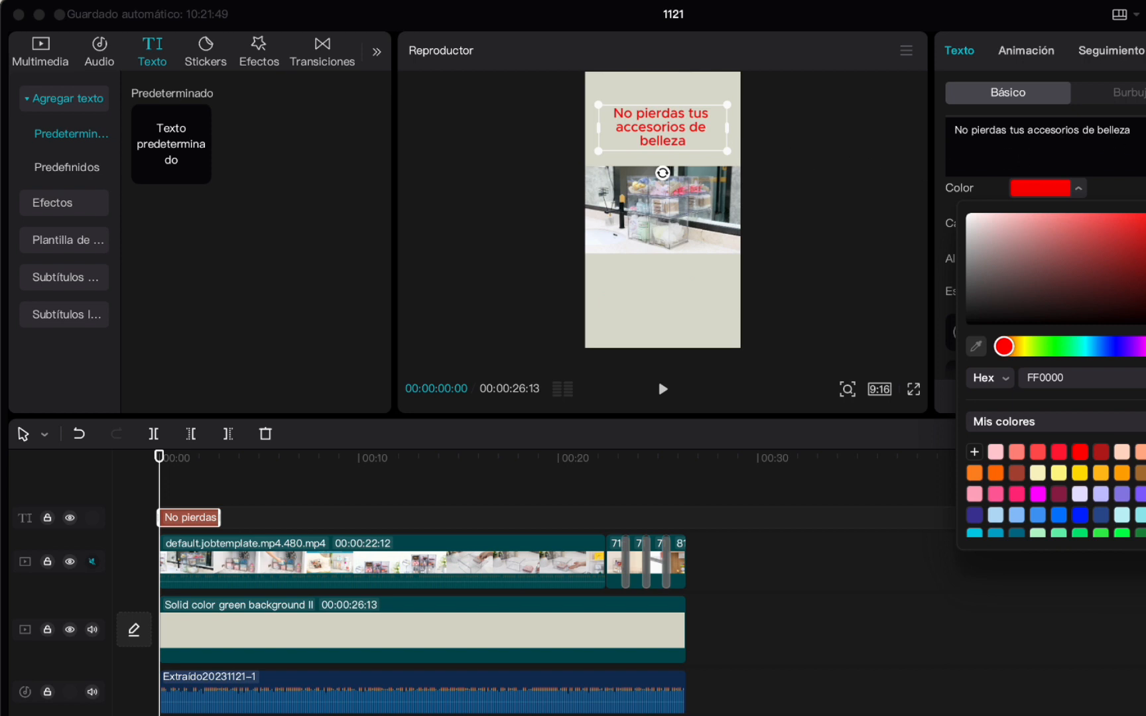
left_click(1131, 130)
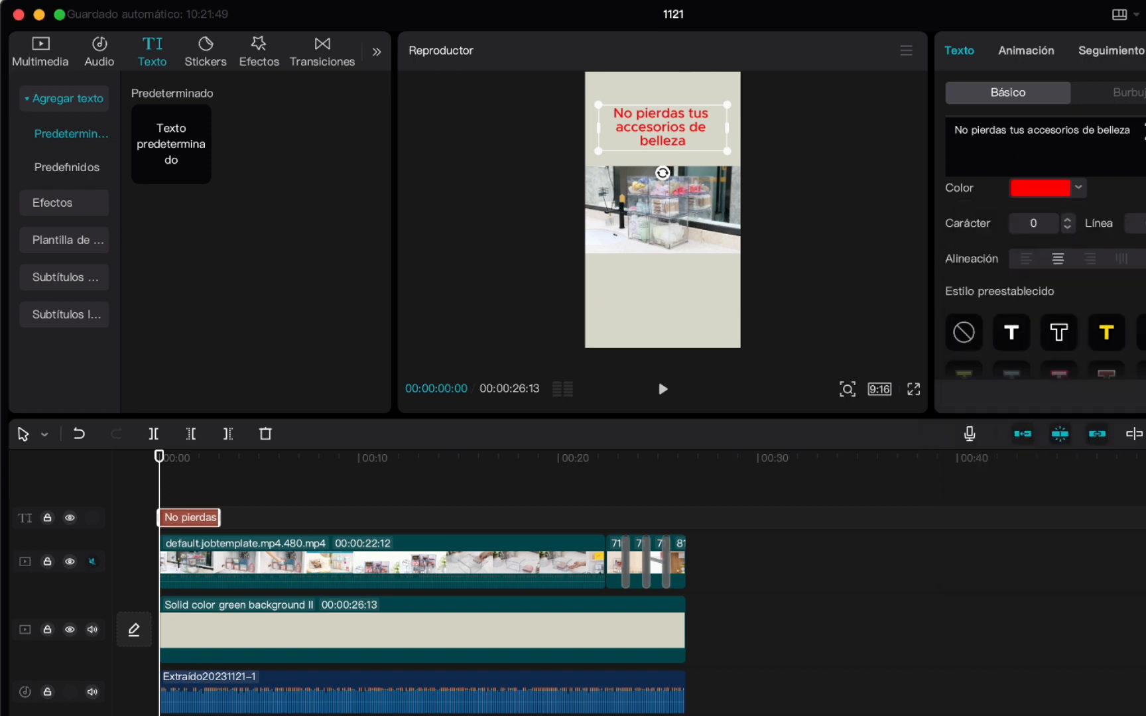
Step: Slightly increase the font size of the whole title and make it bold
left_click_drag(1145, 132, 934, 134)
scroll(1131, 229, "up", 5)
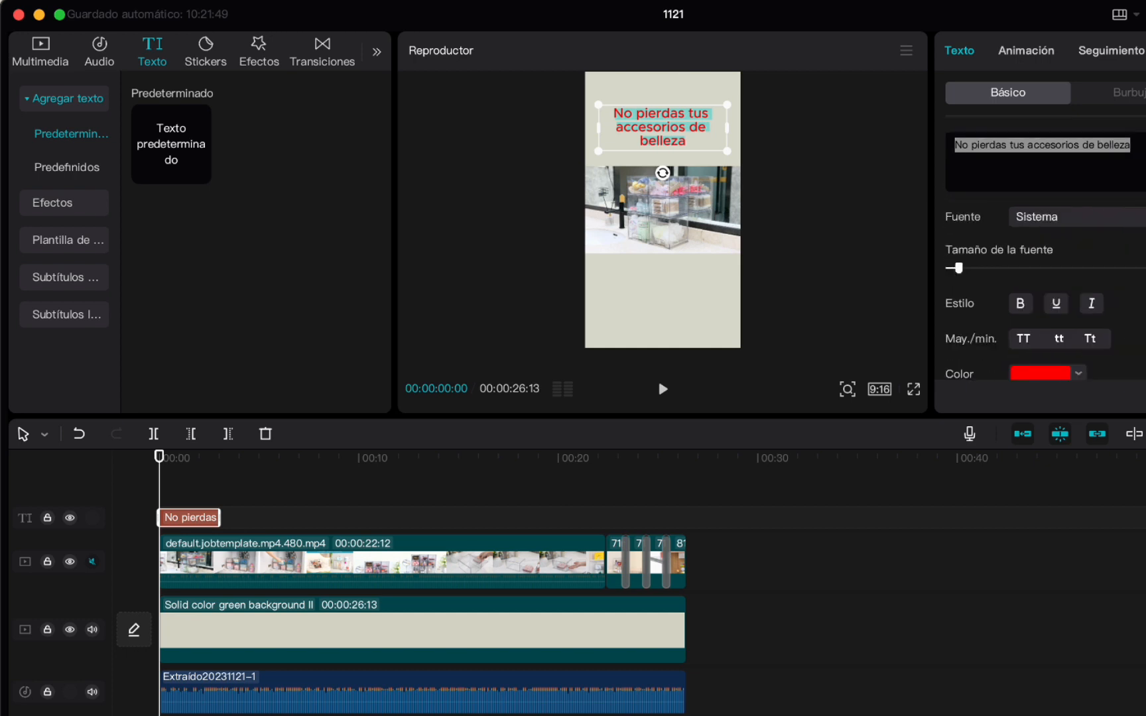
left_click(1145, 268)
left_click(1145, 268)
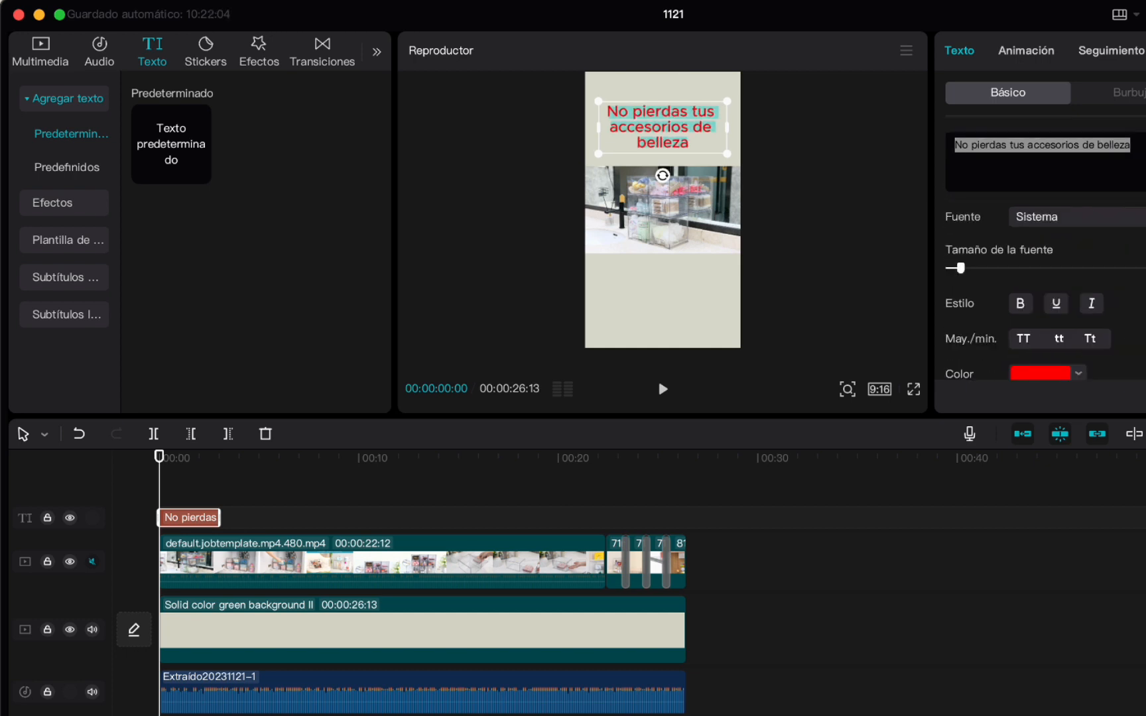
left_click(1022, 307)
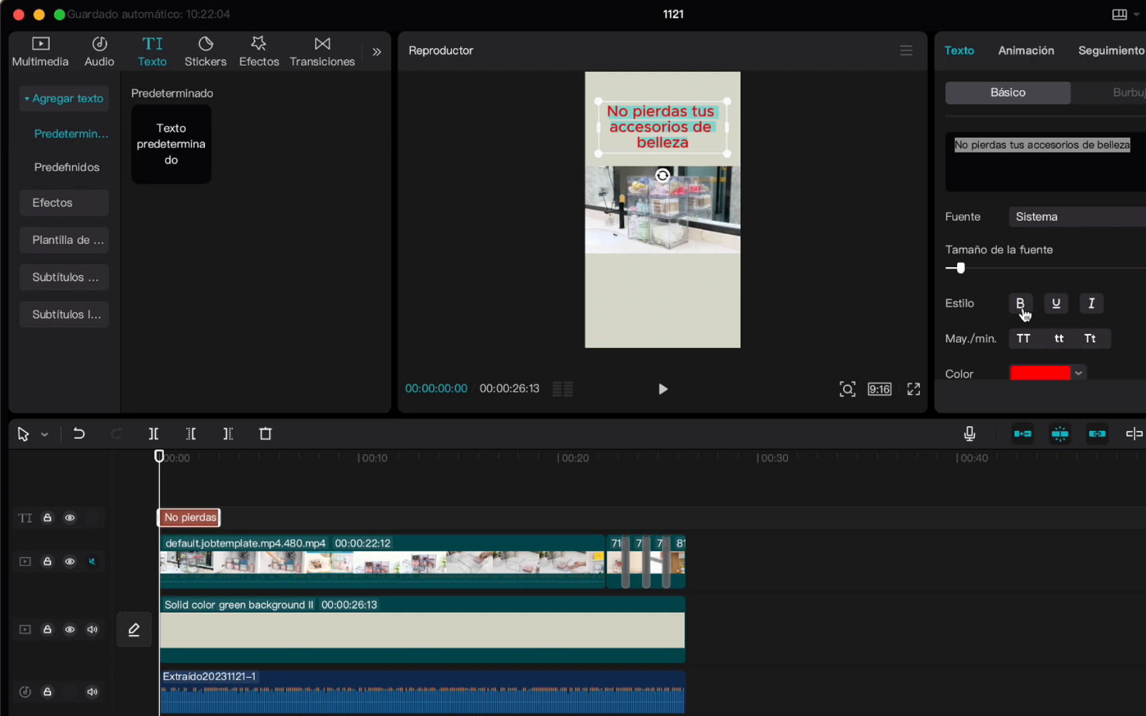
left_click(802, 274)
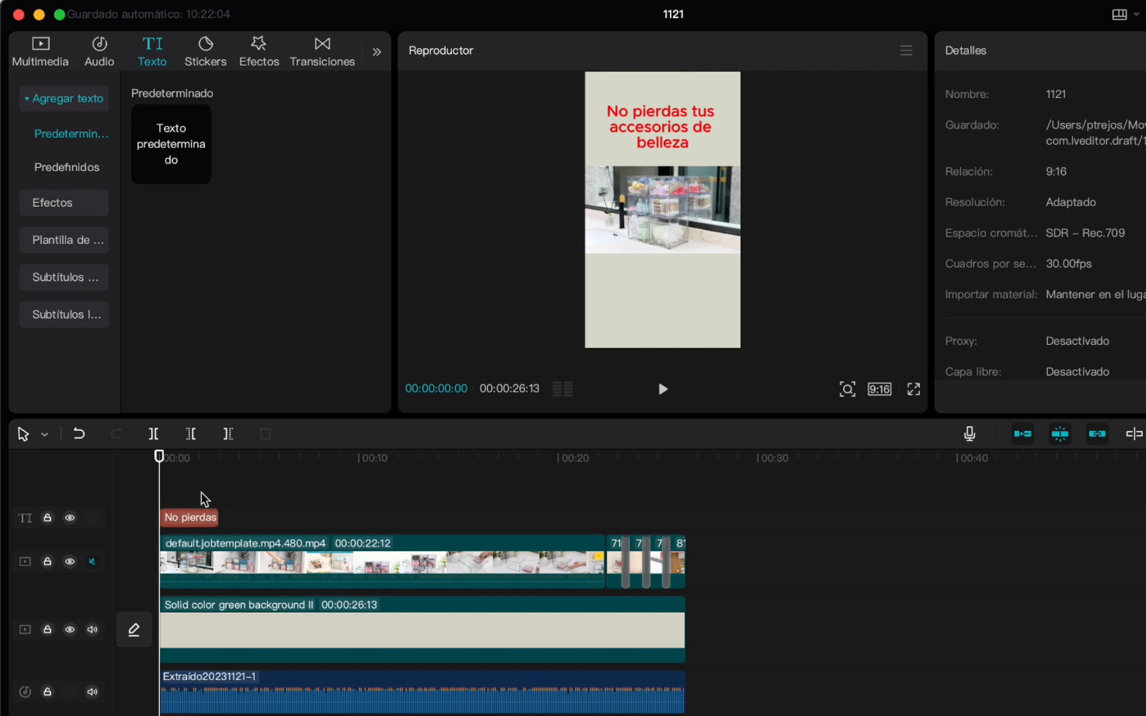
Step: Extend the title clip to about 4 seconds and place a copy of it directly after it on the text track
left_click(214, 517)
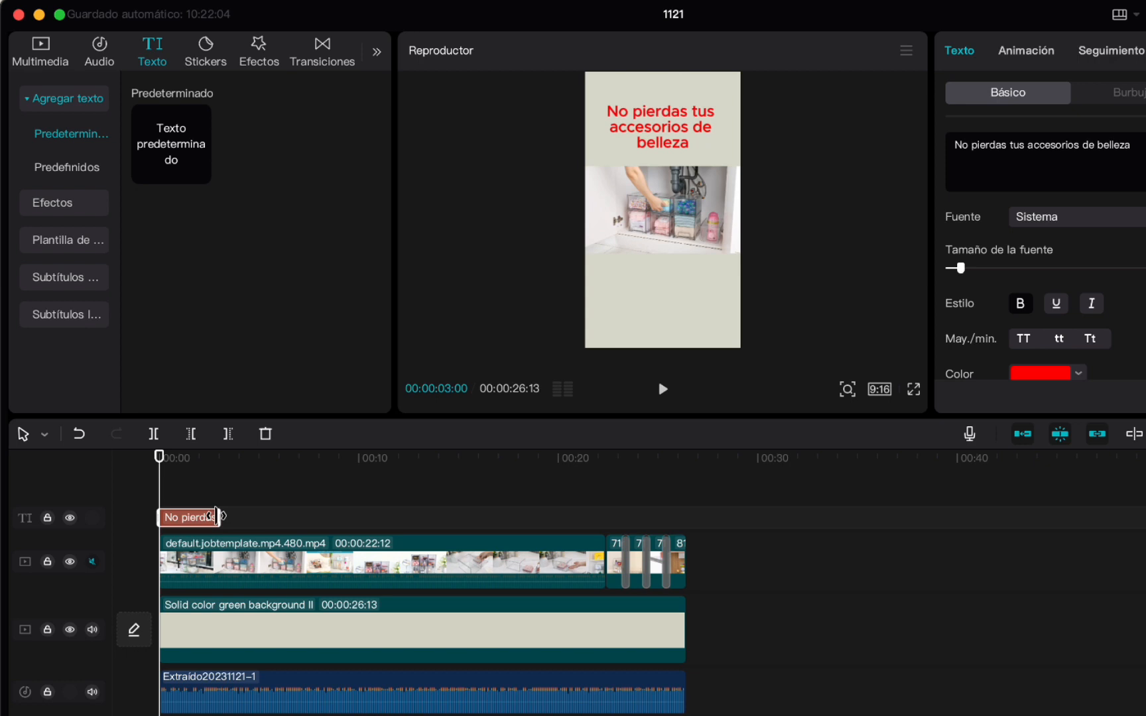
left_click_drag(215, 516, 240, 517)
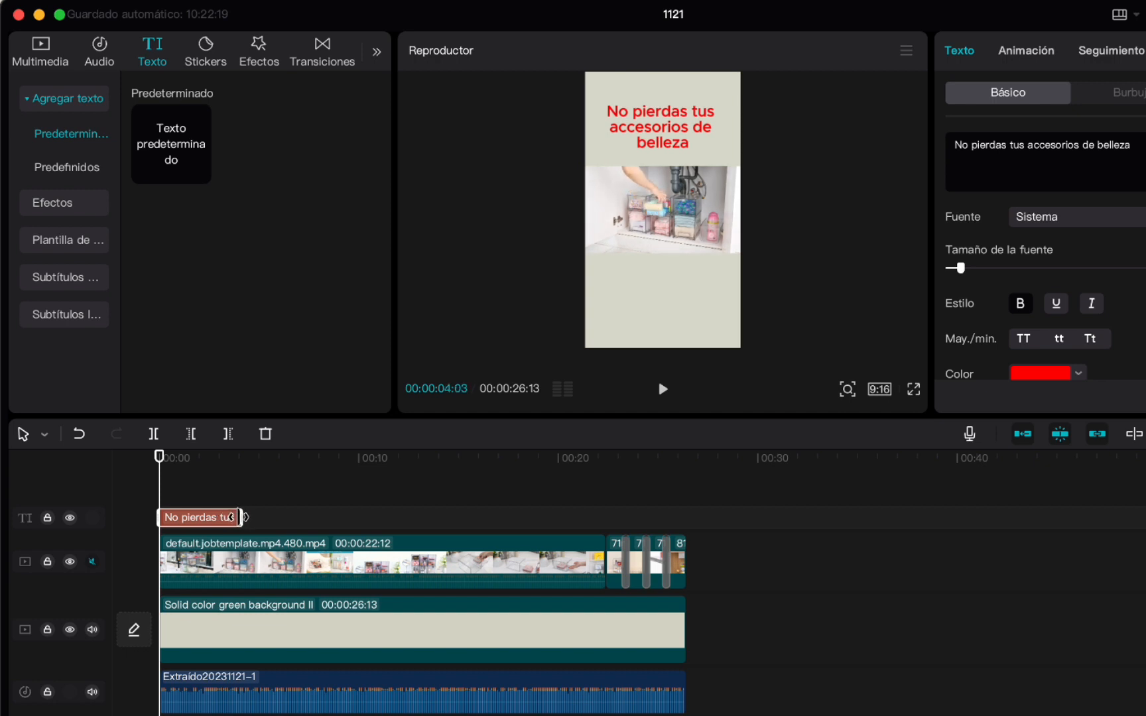
left_click_drag(231, 517, 229, 517)
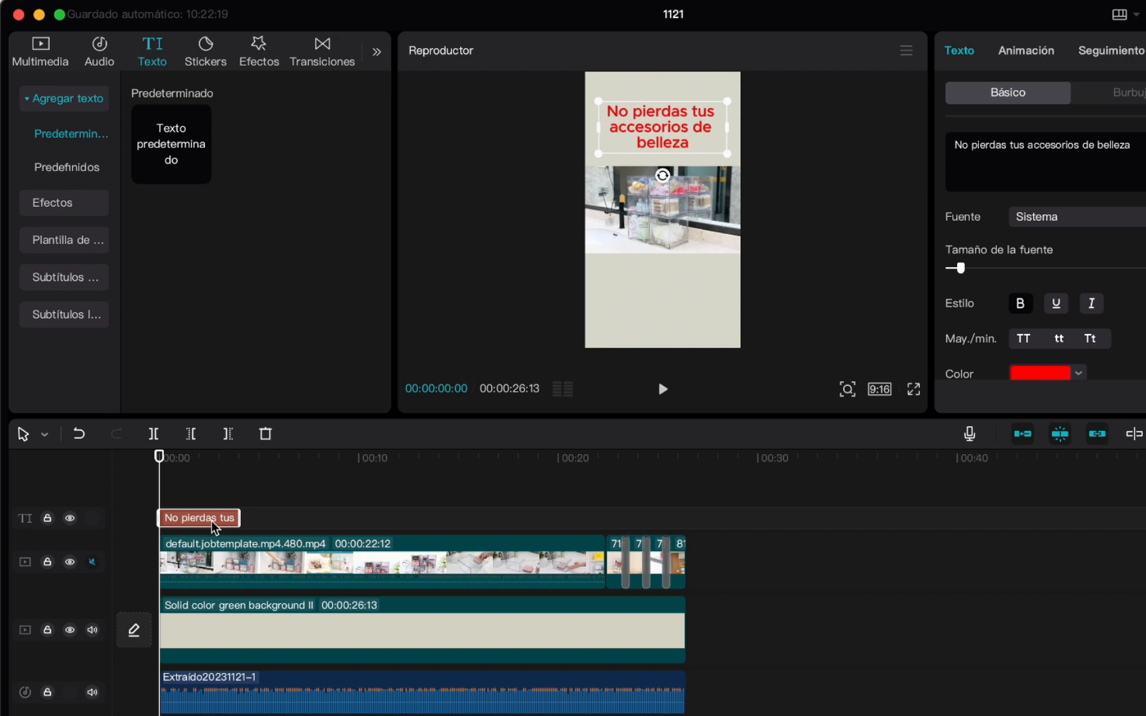
key("super+v")
left_click_drag(213, 545, 292, 517)
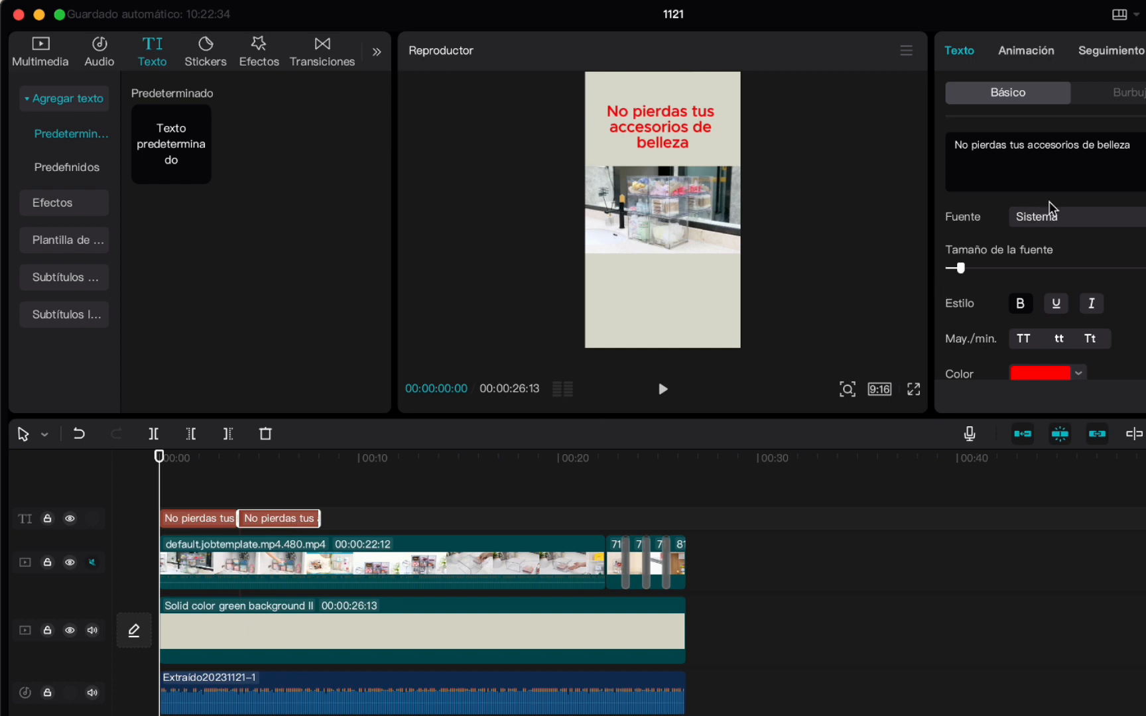
Step: Replace the wording of the second text clip with "Mantenlos siempre a tu alcance"
left_click_drag(1129, 144, 914, 154)
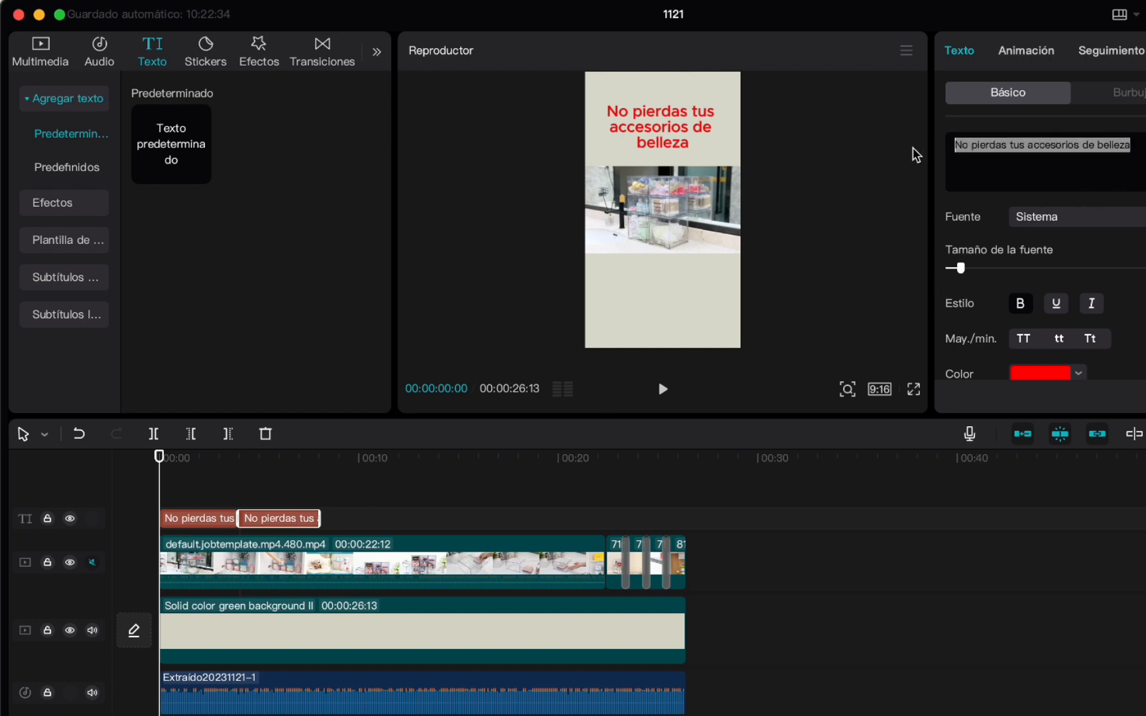
type("Manten")
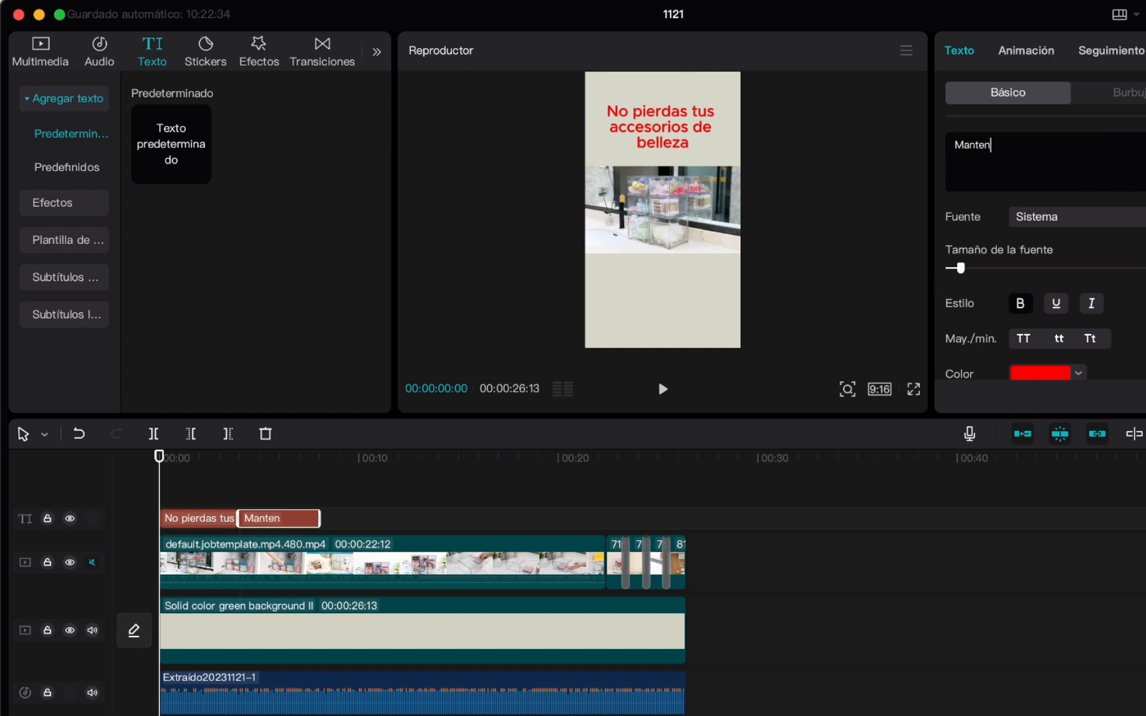
type("los siemp")
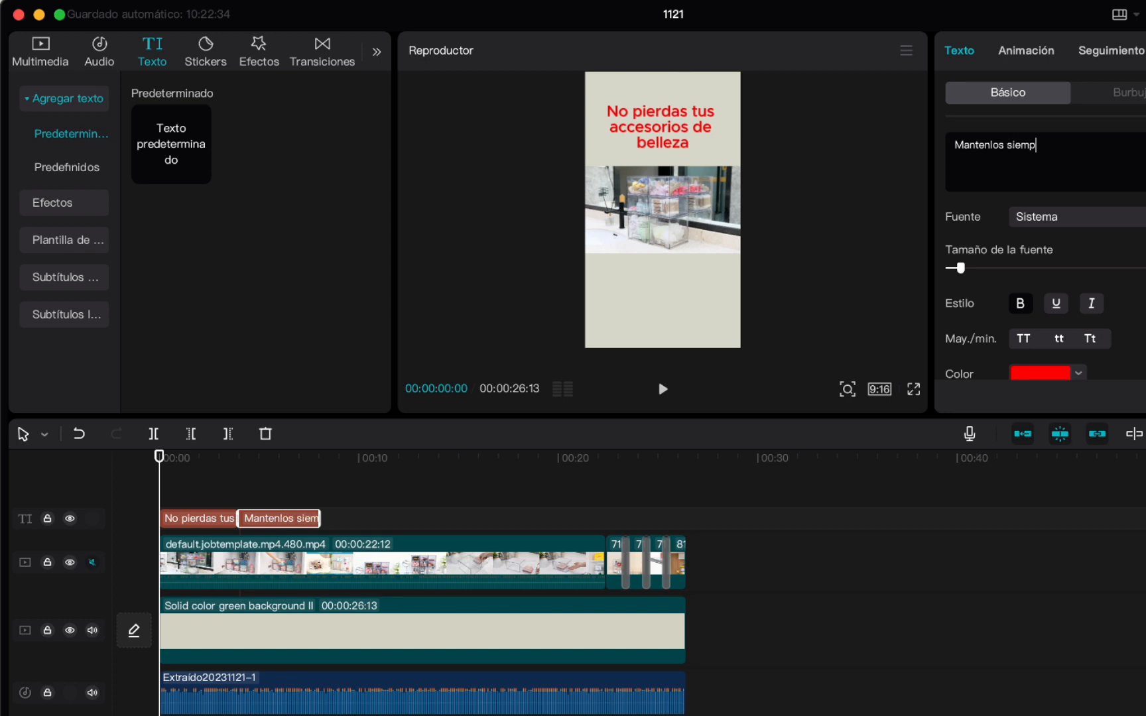
type("re a tu alcance")
Step: Paste another copy of the title clip at 00:00:08:00, directly after the second text clip
left_click(344, 529)
left_click_drag(343, 459, 323, 463)
key("super+v")
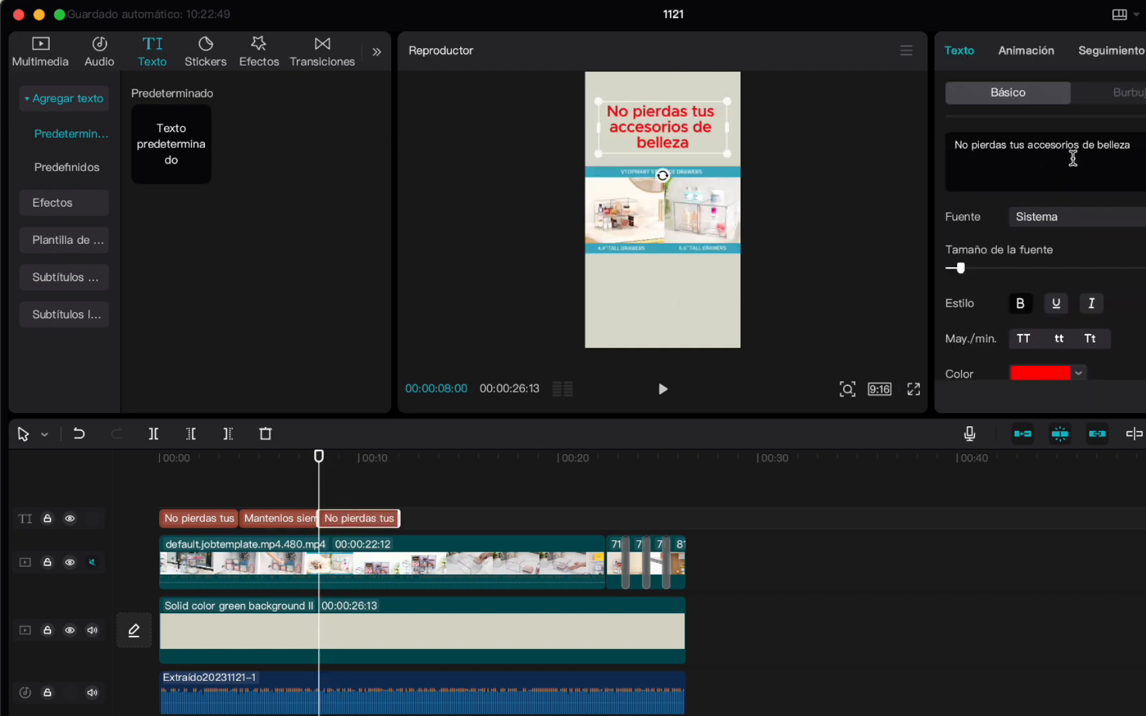
Step: Change the third text clip's wording to "No dejes que se convinen y contaminen"
left_click_drag(972, 146, 1132, 144)
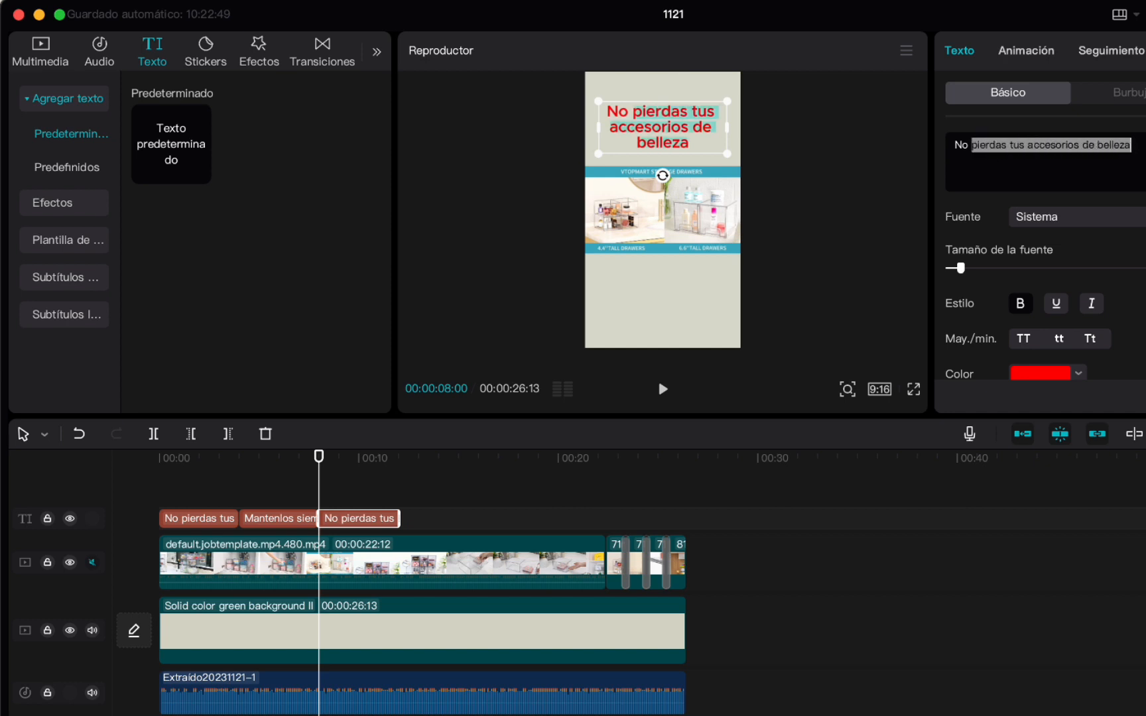
type("dejes ")
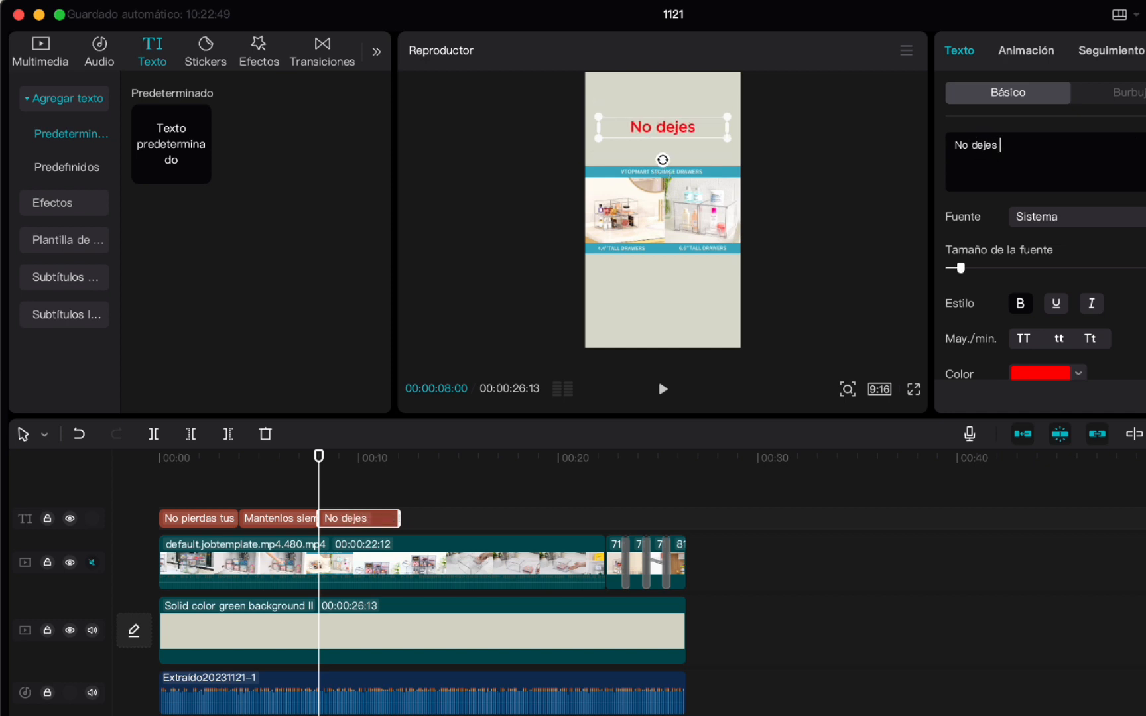
type("que se co")
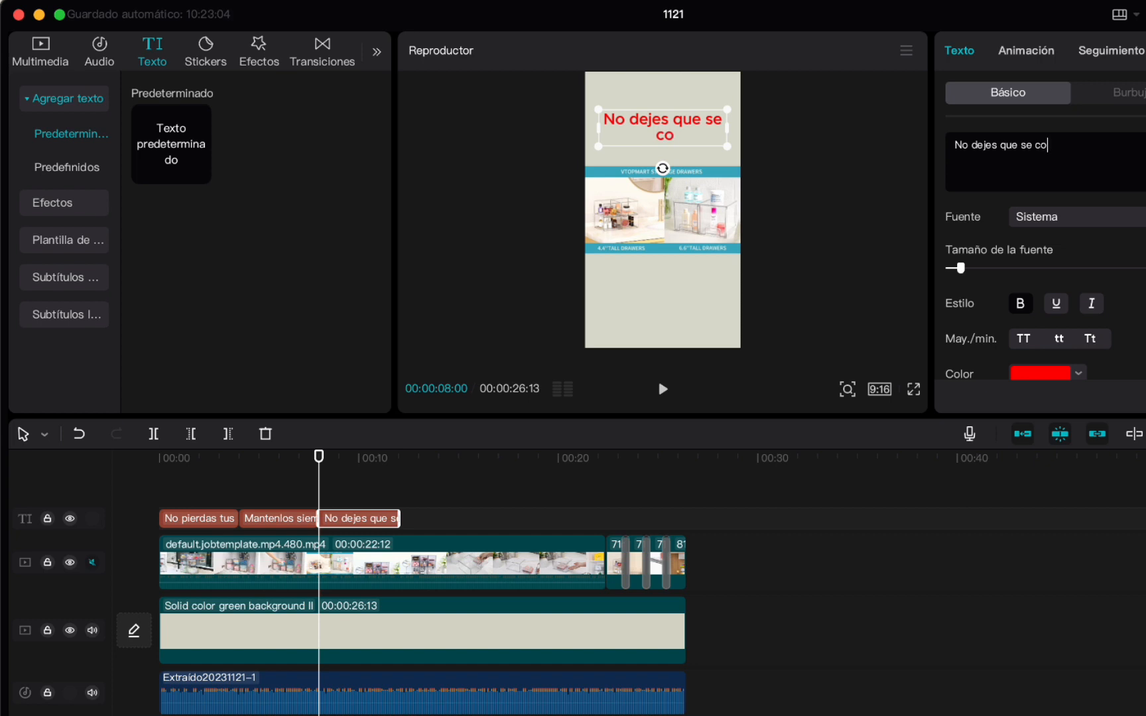
type("nvinen ")
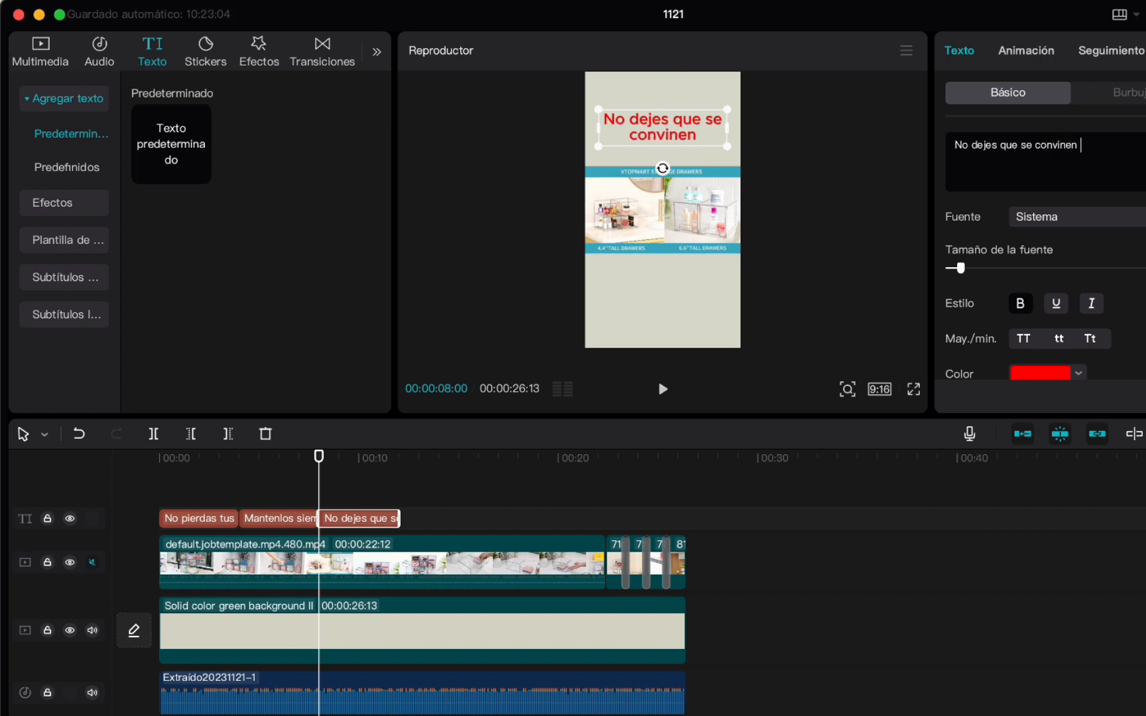
type("y contaminen")
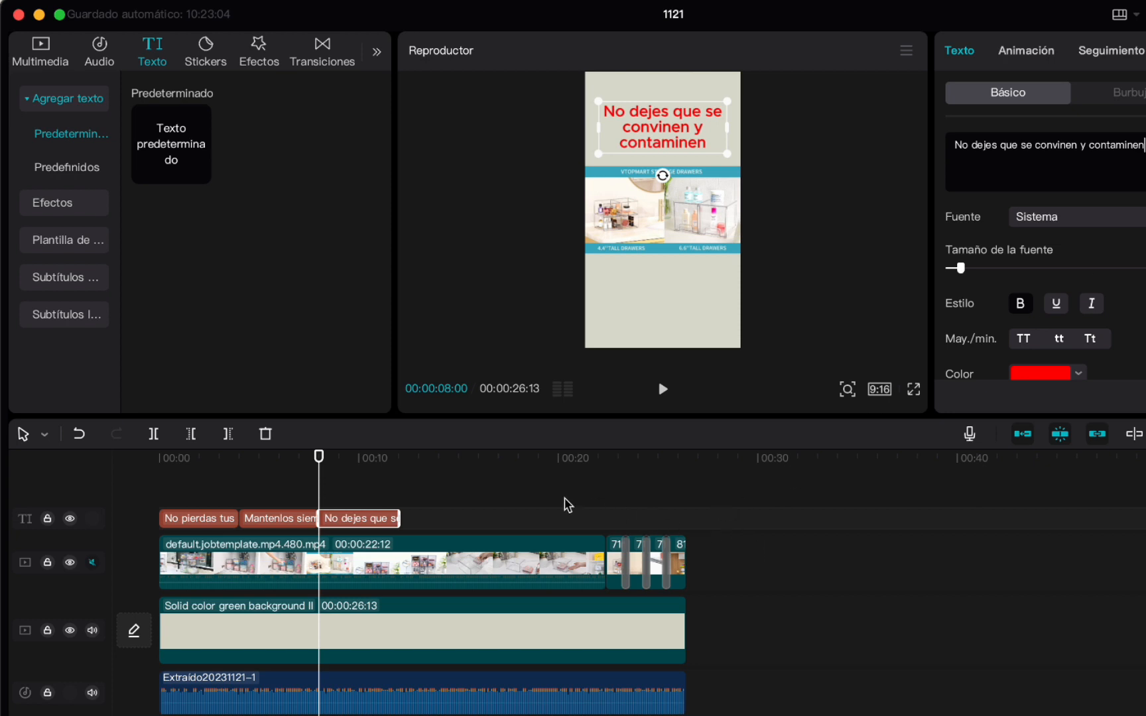
Step: Paste a fourth copy of the title clip at 00:00:12:00, directly after the third text clip
left_click(413, 530)
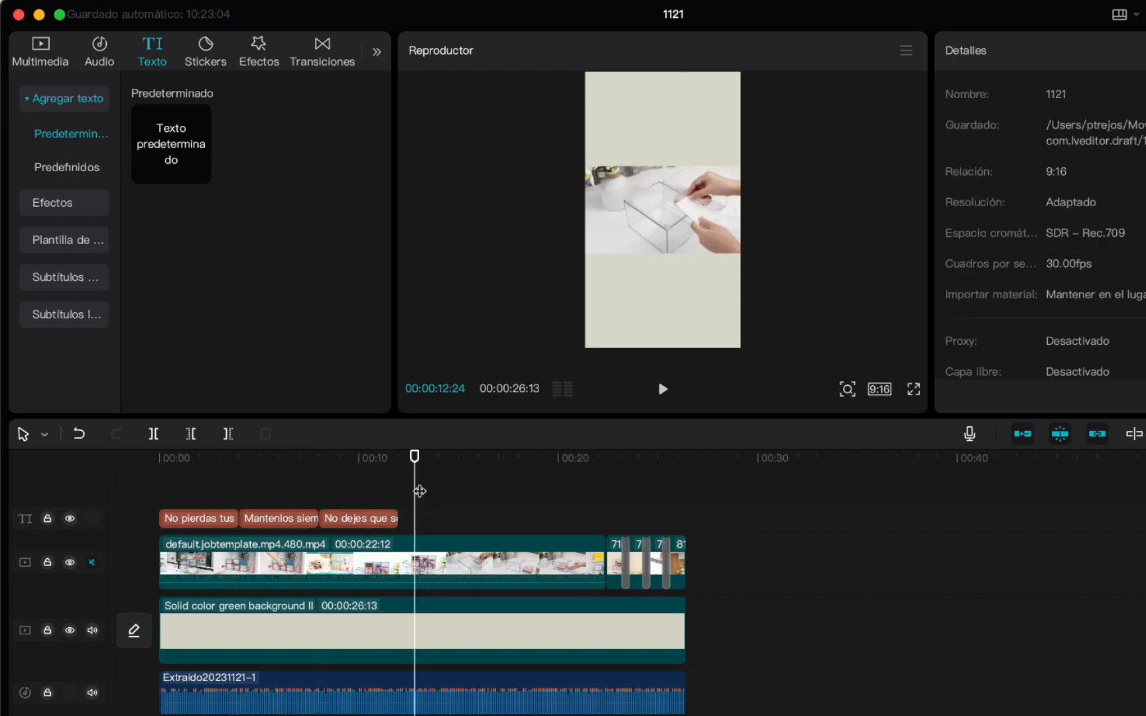
left_click_drag(415, 457, 400, 459)
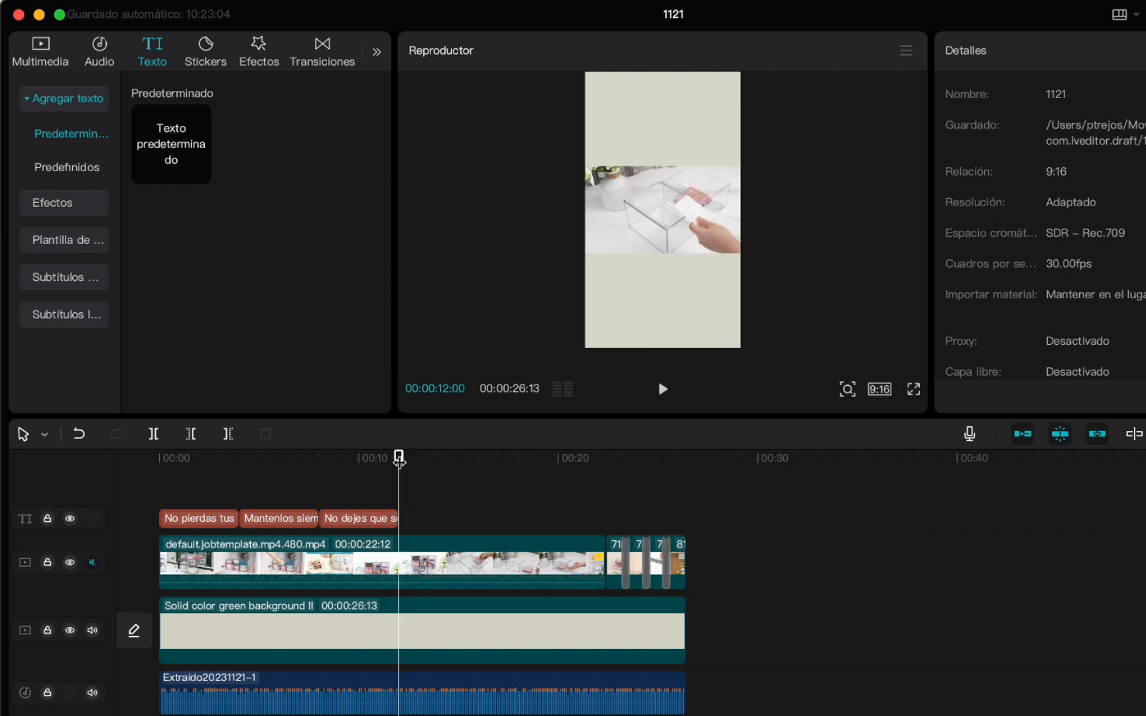
key("super+v")
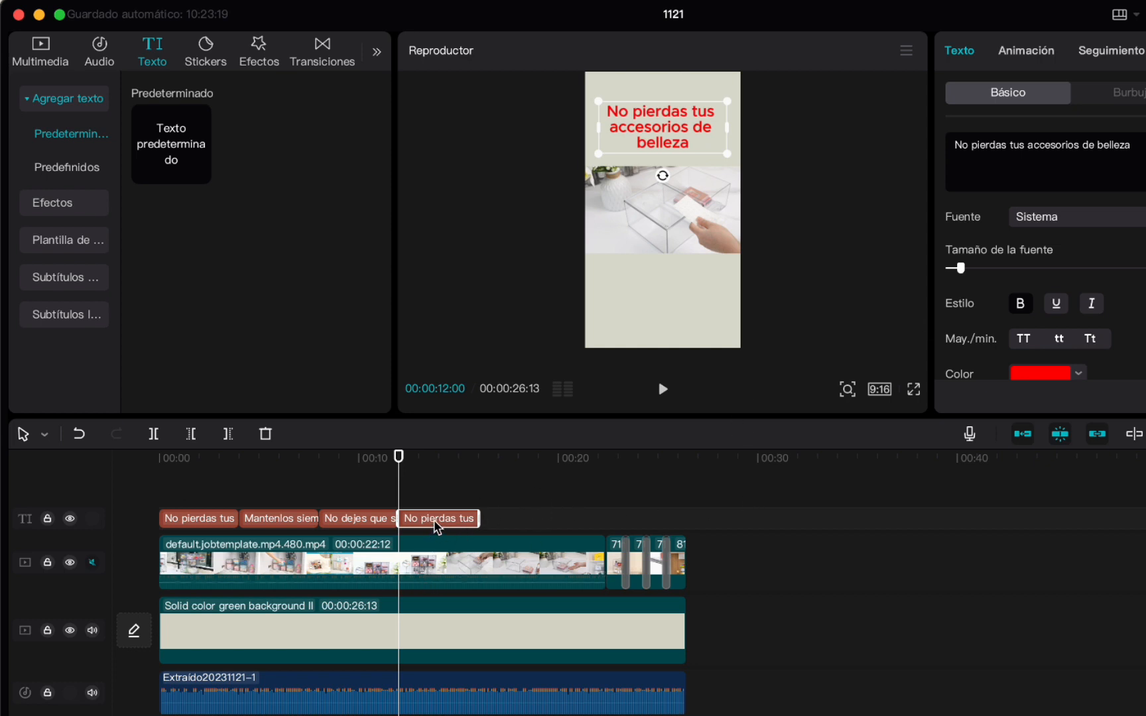
Step: Replace the whole wording of the fourth text clip with "la belleza"
double_click(1114, 145)
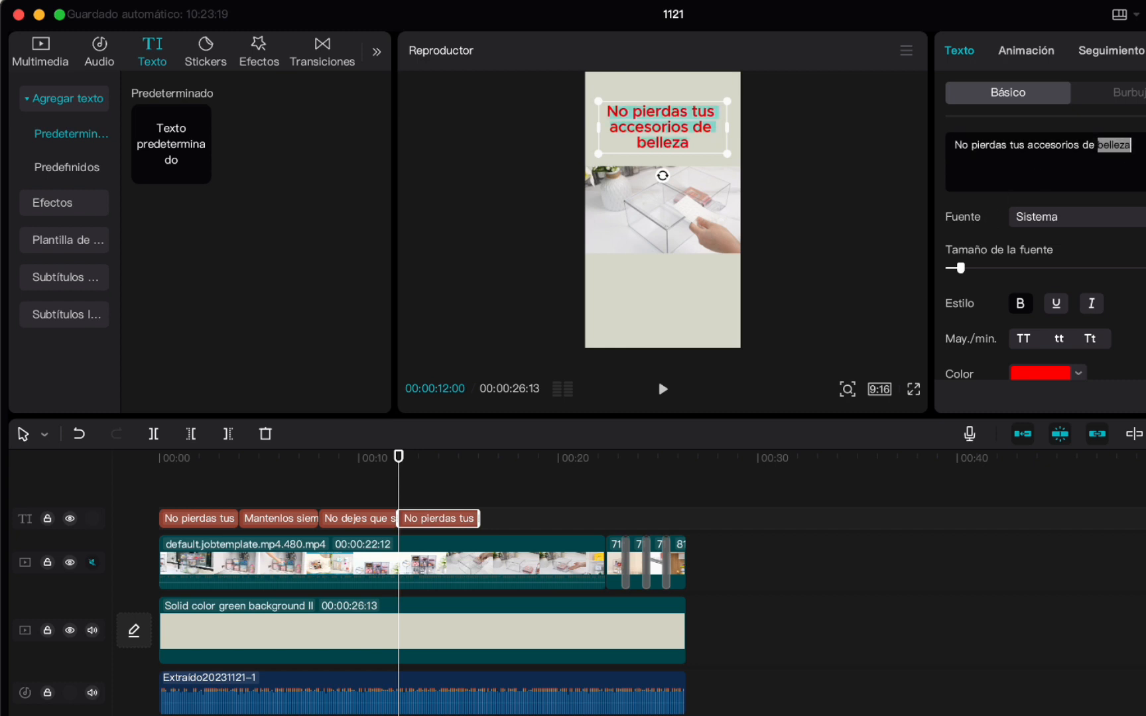
key("super+a")
type("la b")
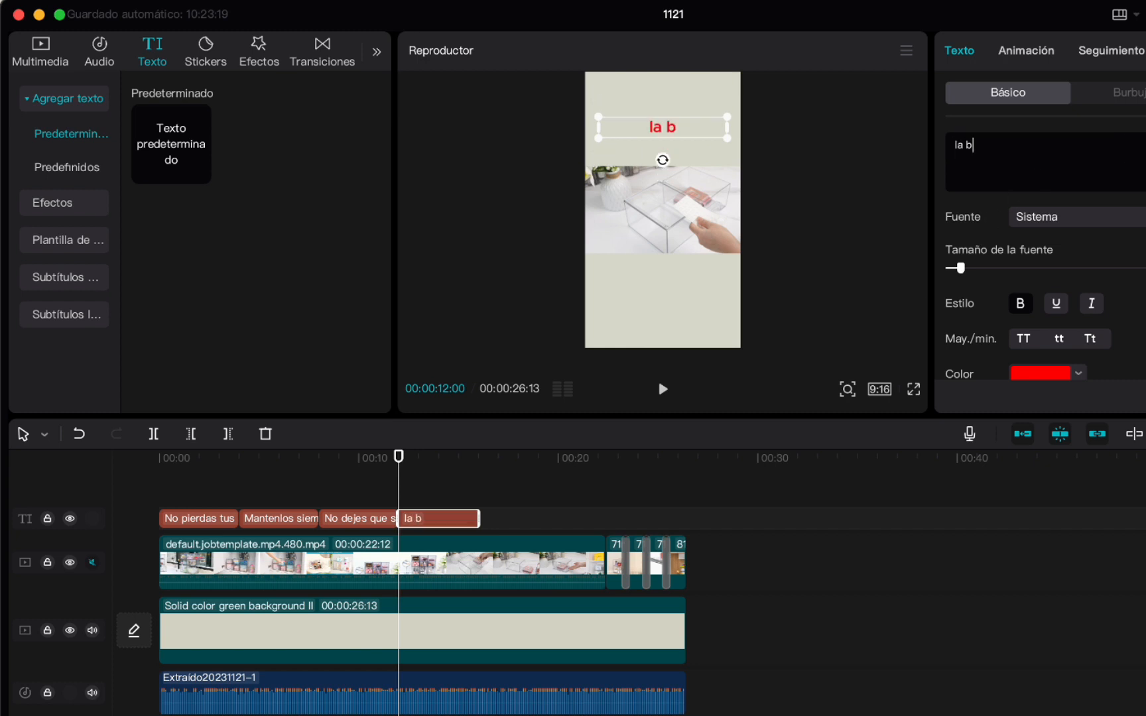
type("elleza")
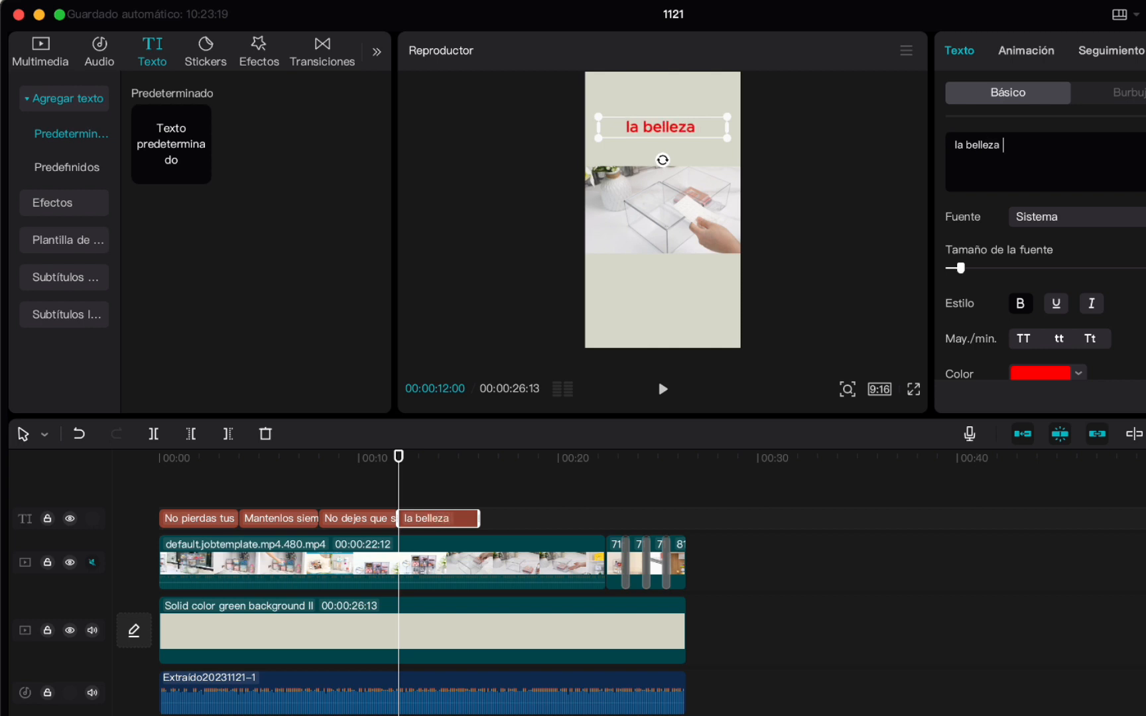
Step: Replace the fourth text clip's wording with "La belleza estara en orden y a tu alcance"
key("BackSpace")
key("BackSpace")
key("BackSpace")
key("BackSpace")
key("BackSpace")
key("BackSpace")
key("BackSpace")
key("BackSpace")
key("BackSpace")
key("BackSpace")
key("BackSpace")
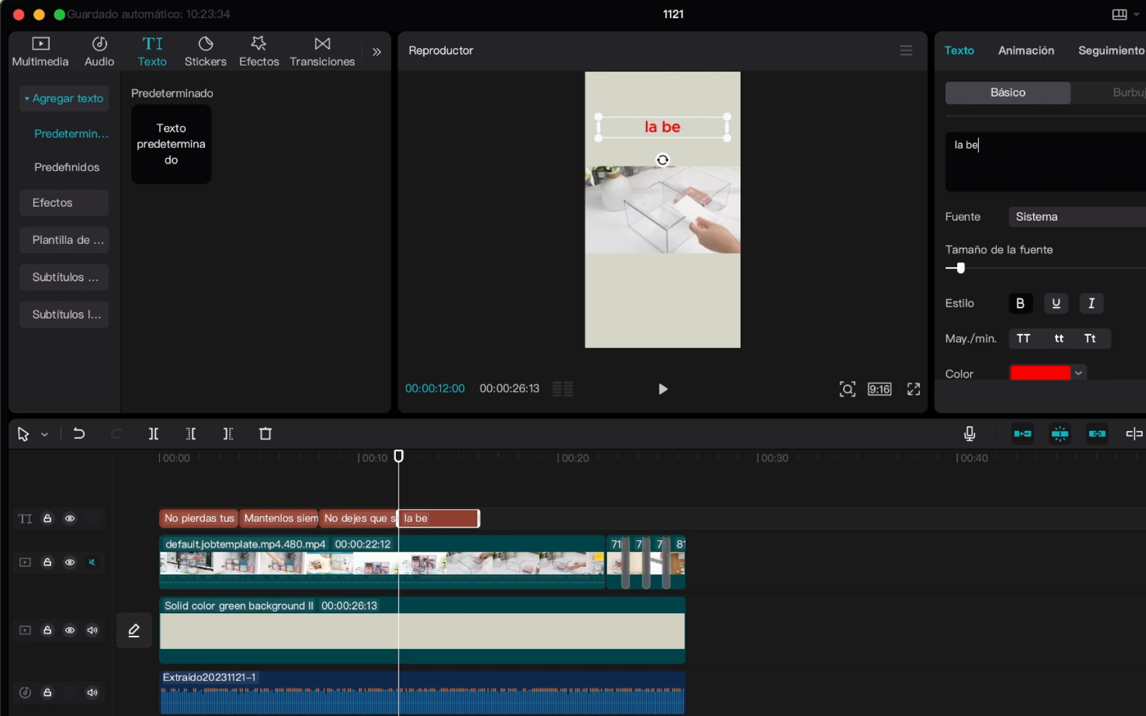
type("La belleza e")
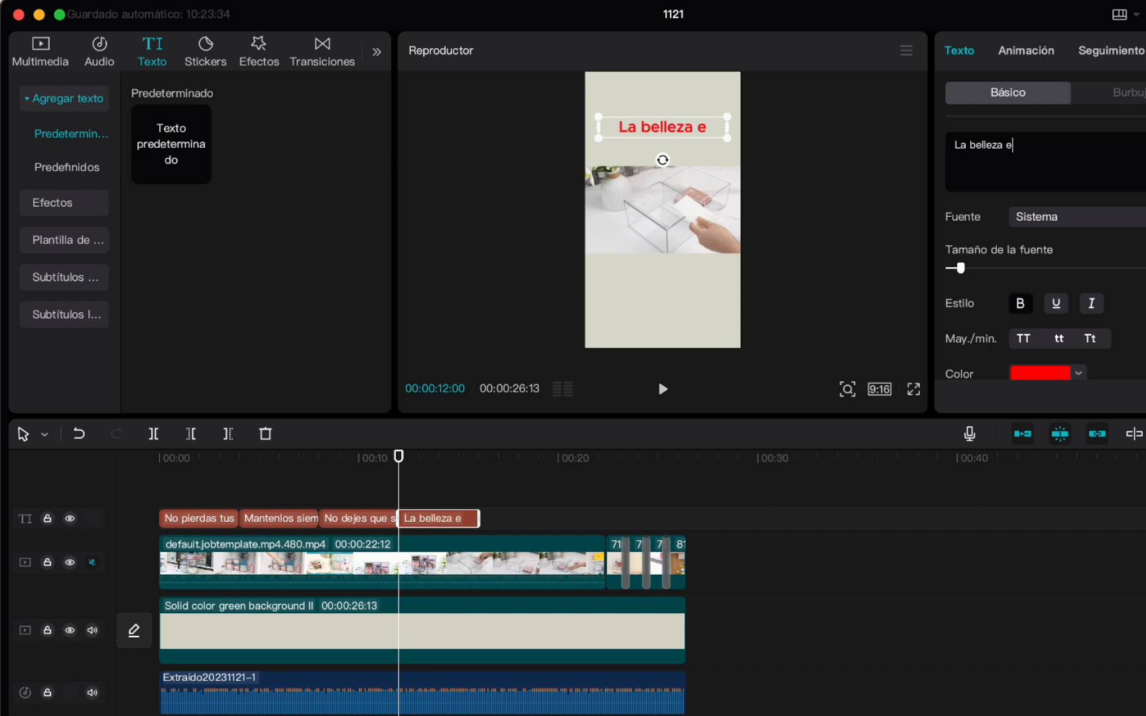
key("BackSpace")
type("es")
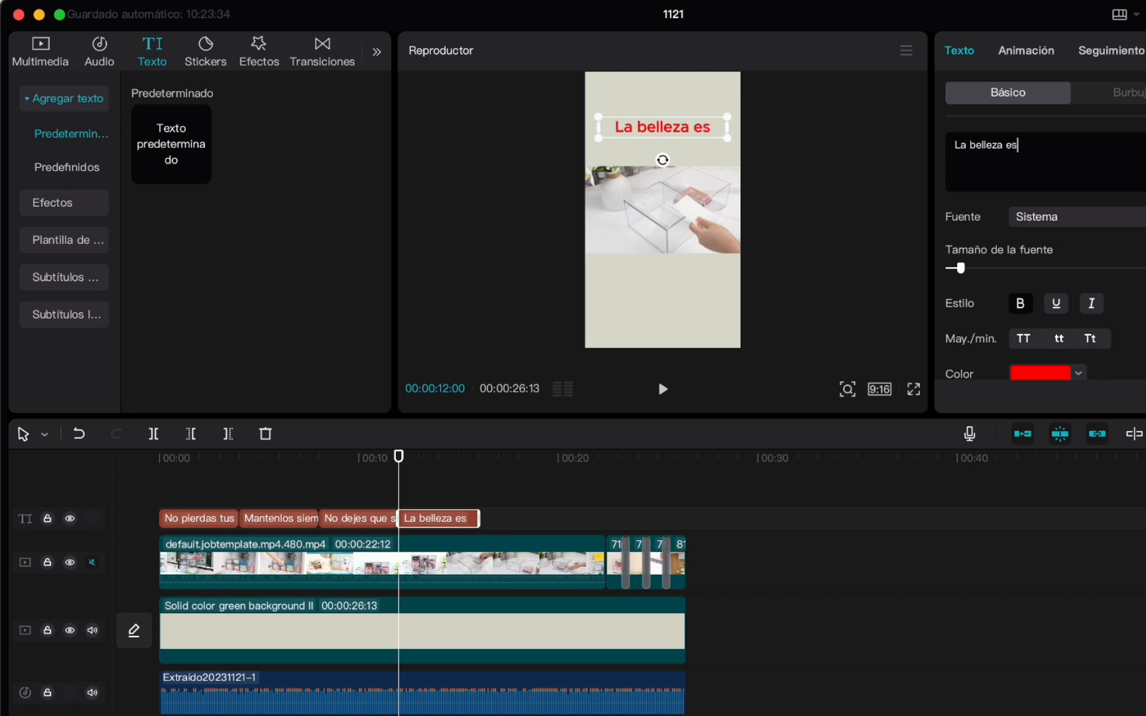
type("tara ")
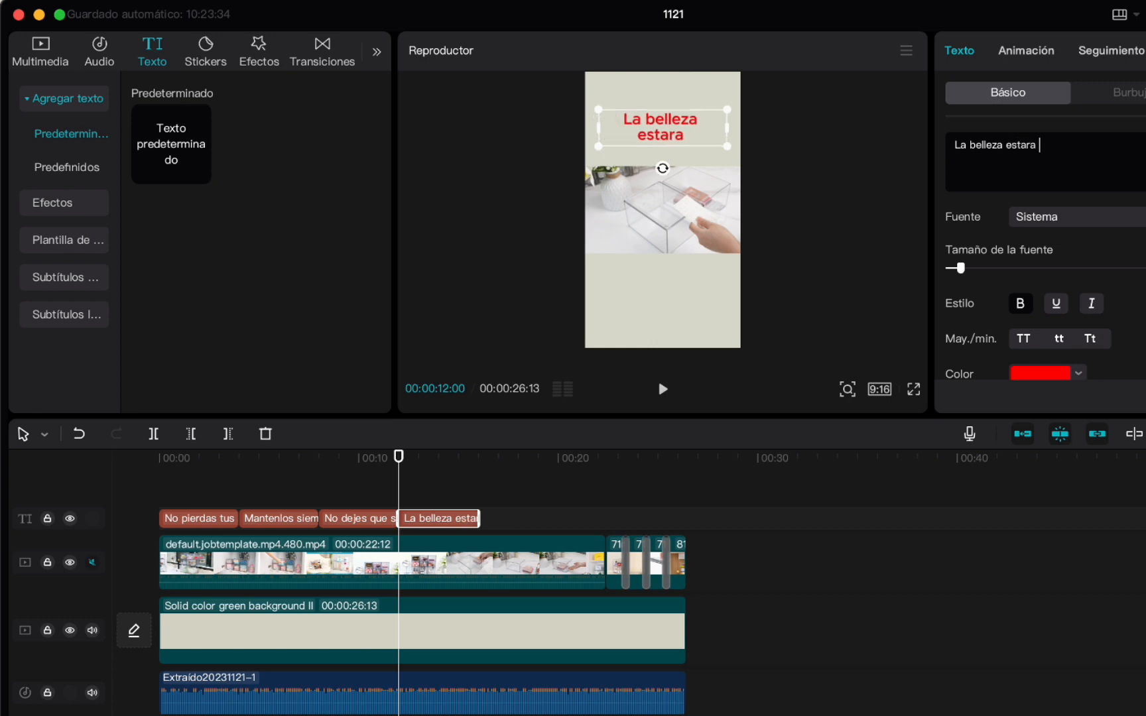
type("en orden")
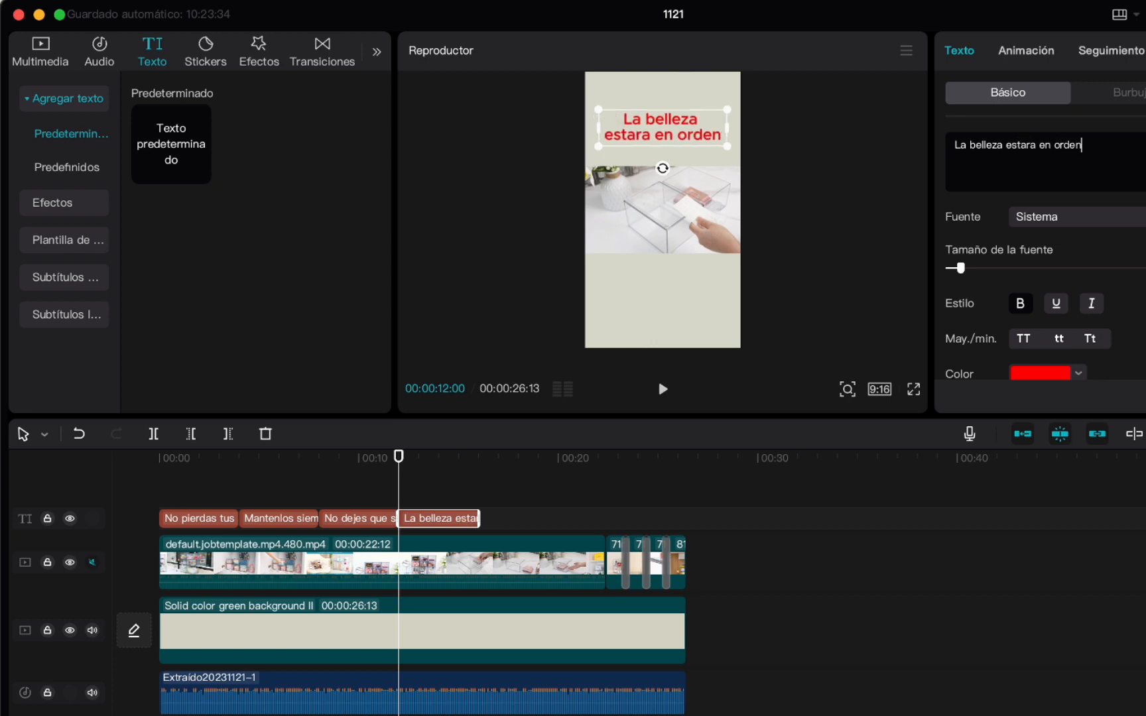
type(" y a tu a")
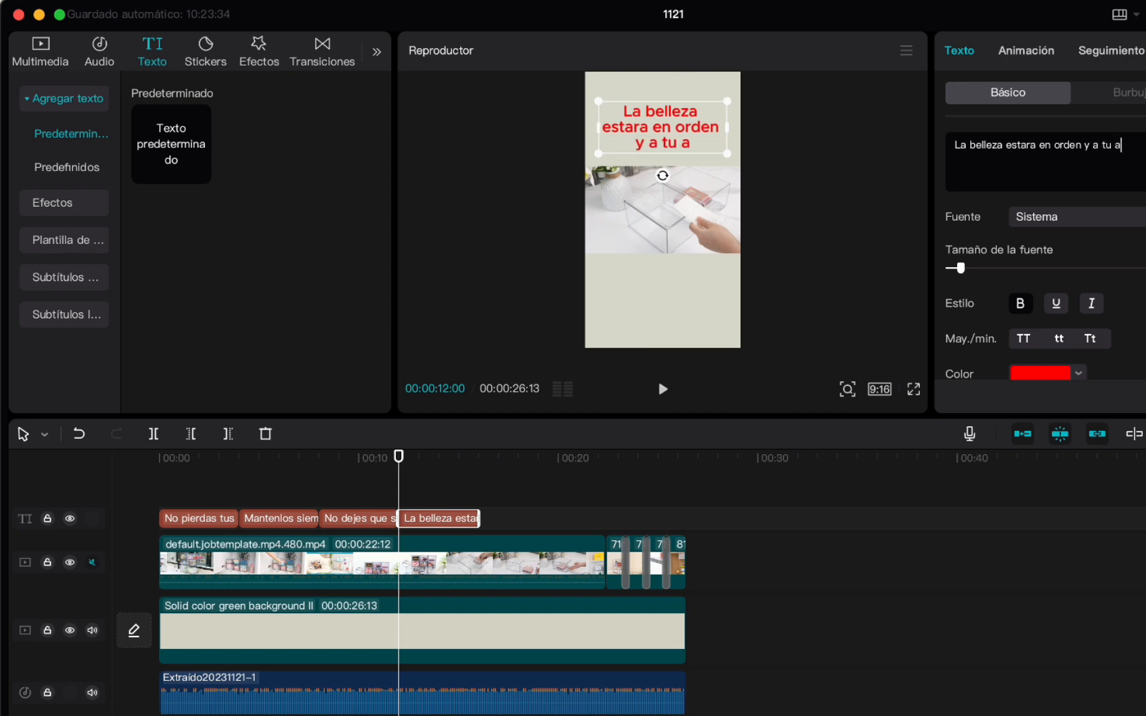
type("lcanc")
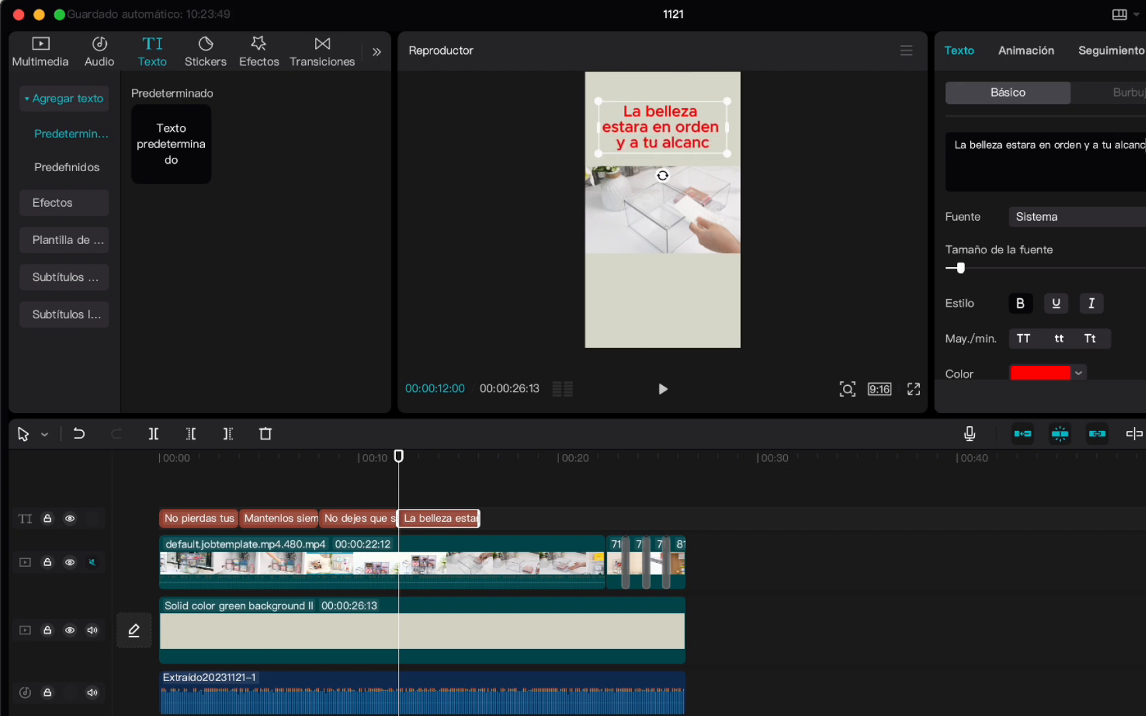
type("e")
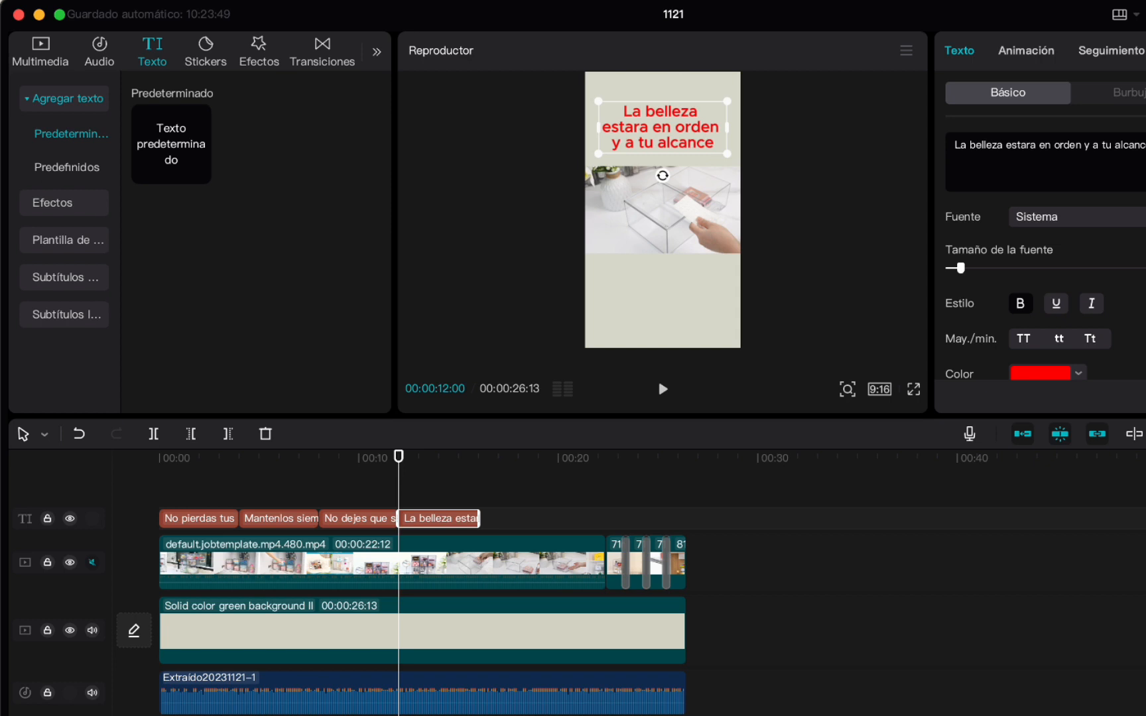
Step: Paste a fifth copy of the title clip at 00:00:16:00, directly after the fourth text clip
left_click(519, 532)
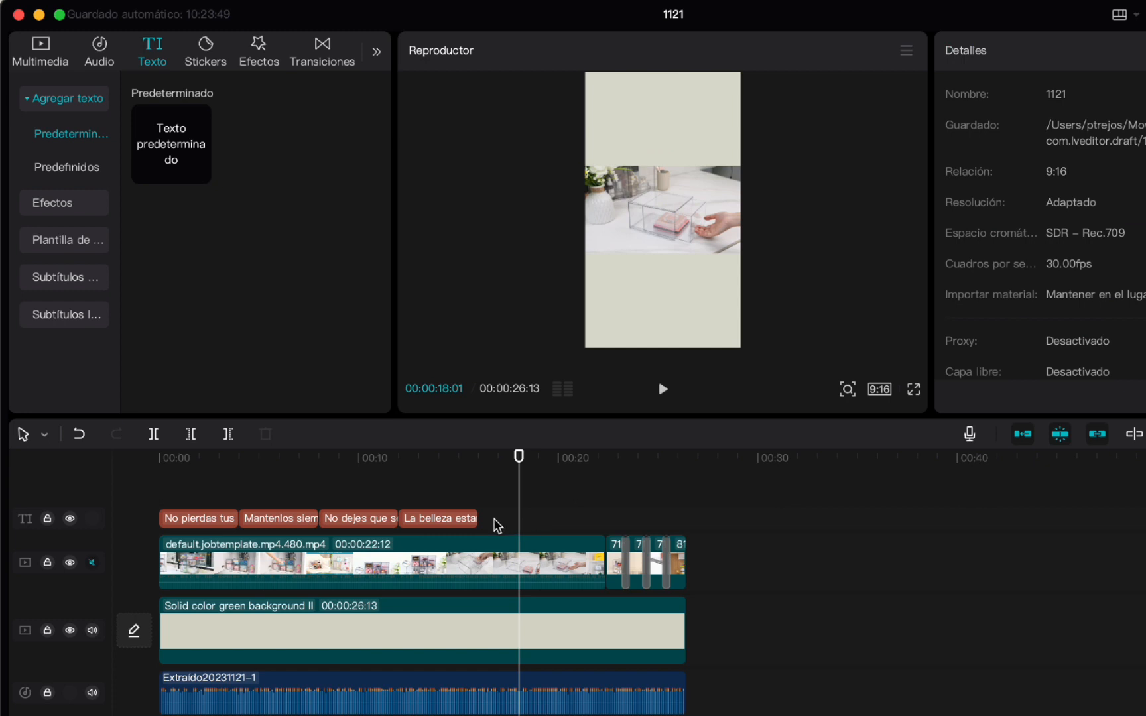
left_click(494, 527)
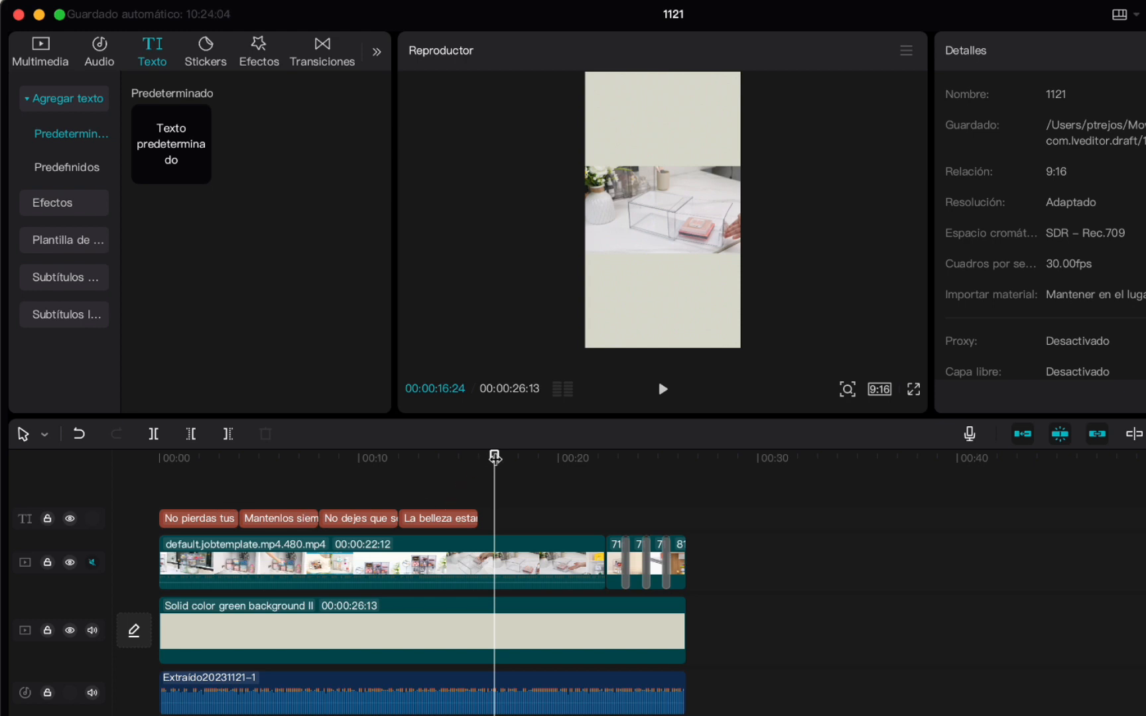
left_click_drag(495, 456, 477, 459)
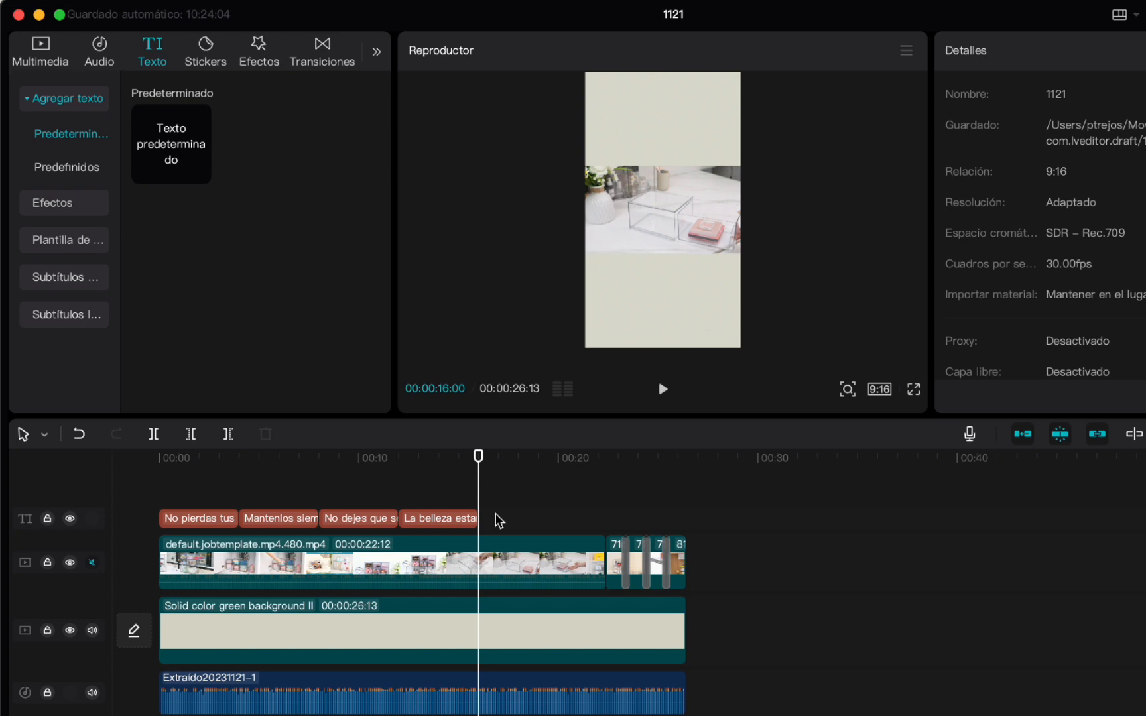
key("super+v")
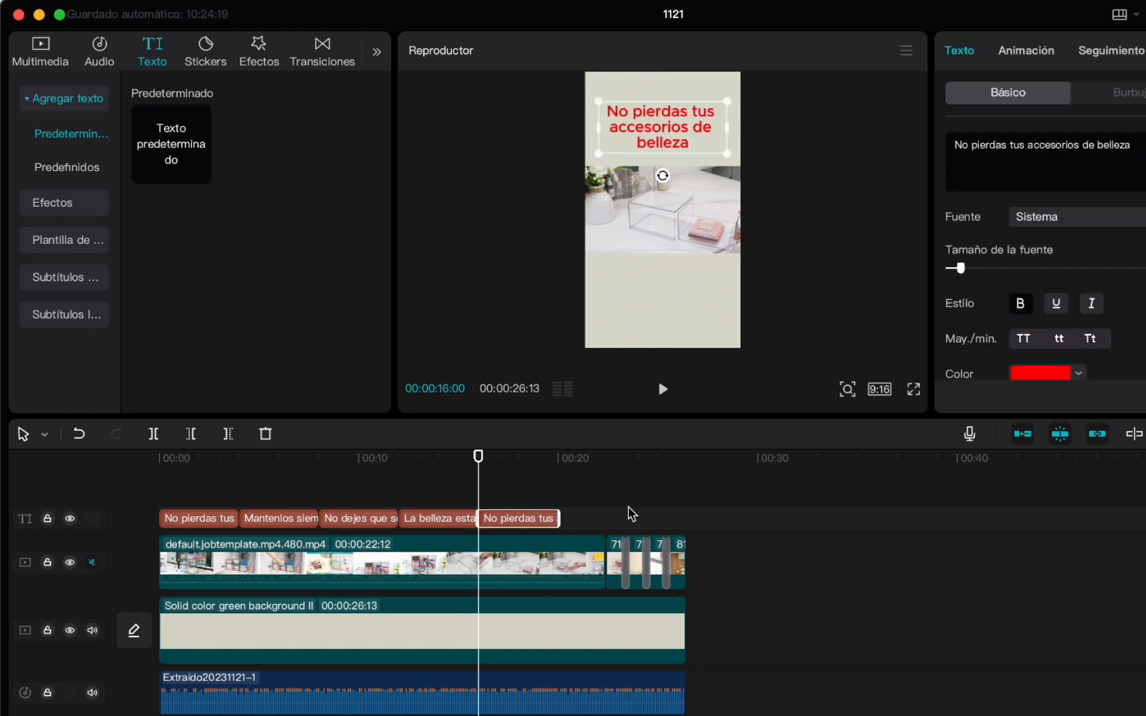
Step: Change the fifth text clip's wording to "Nunca sera mas facil encontrarlo todo"
triple_click(945, 146)
type("N")
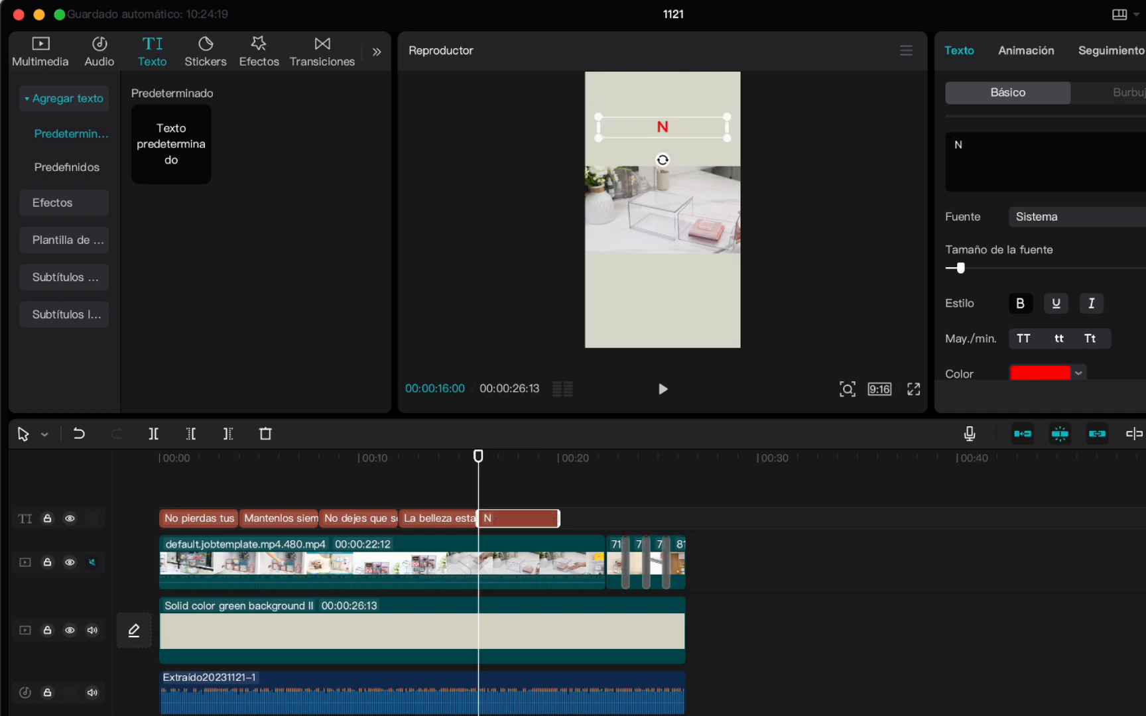
type("unca ser")
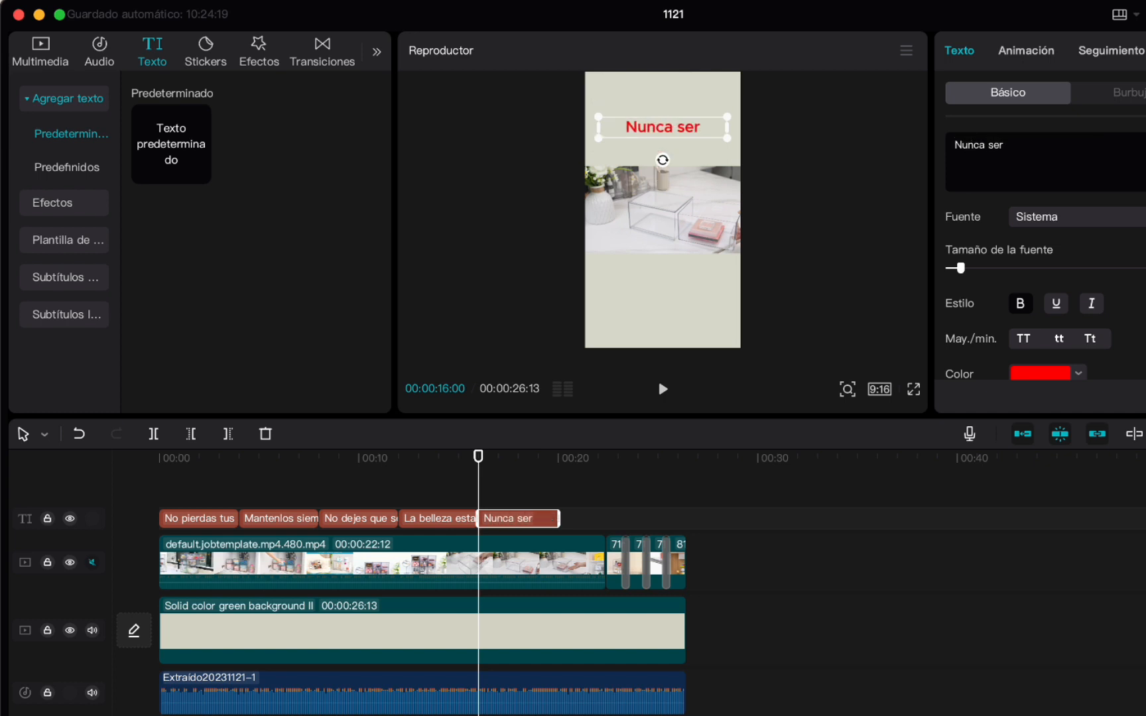
type("a mas fa")
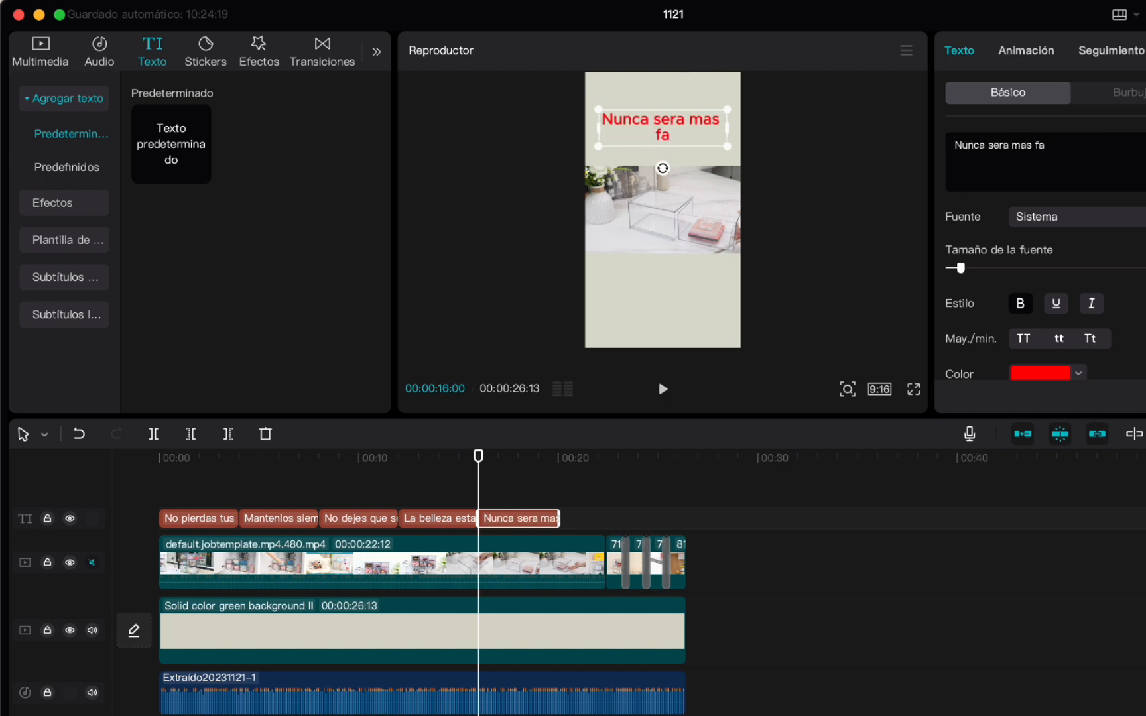
type("cil encon")
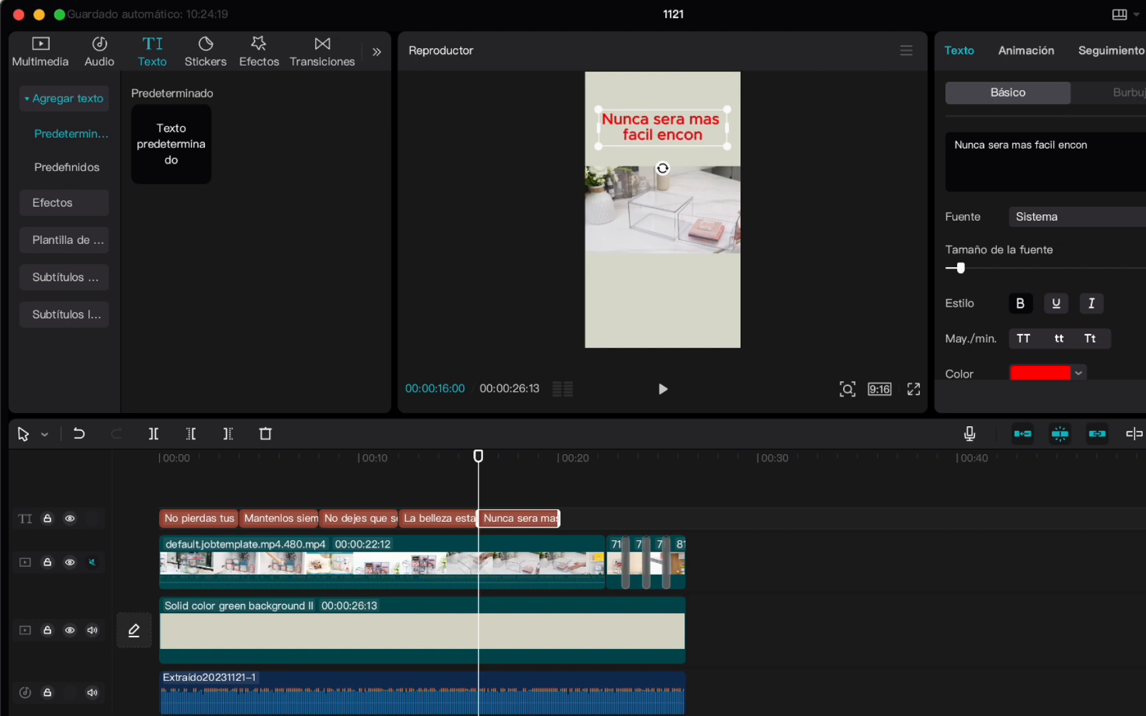
type("trar")
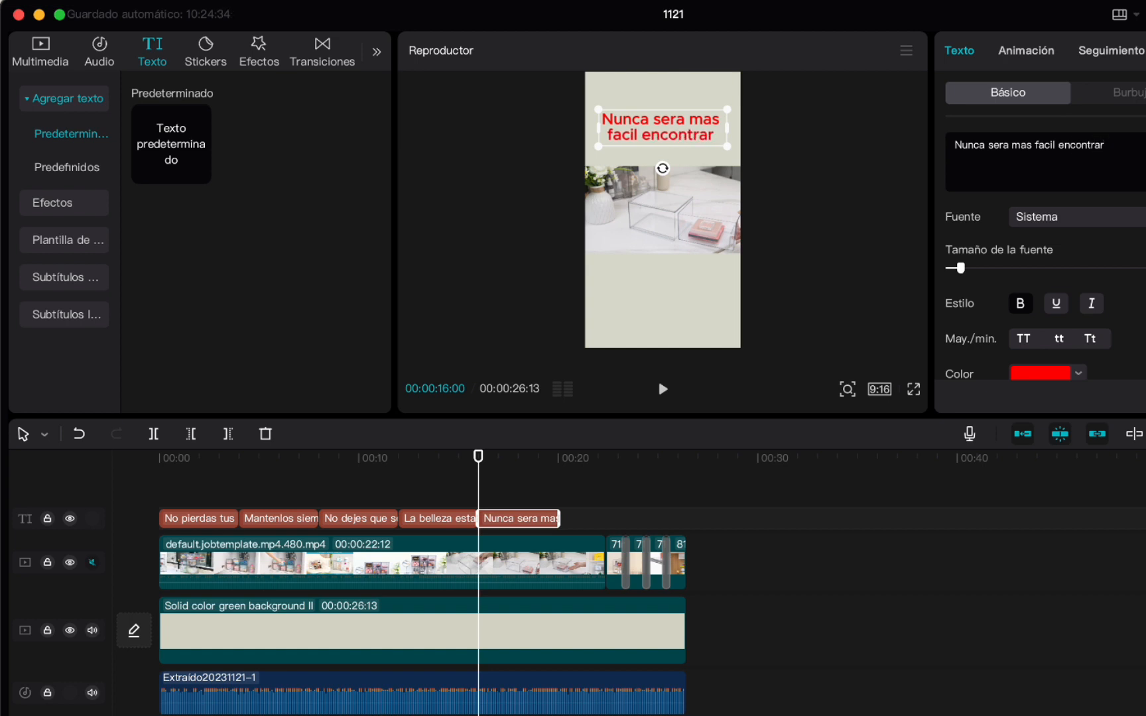
type("lo todo")
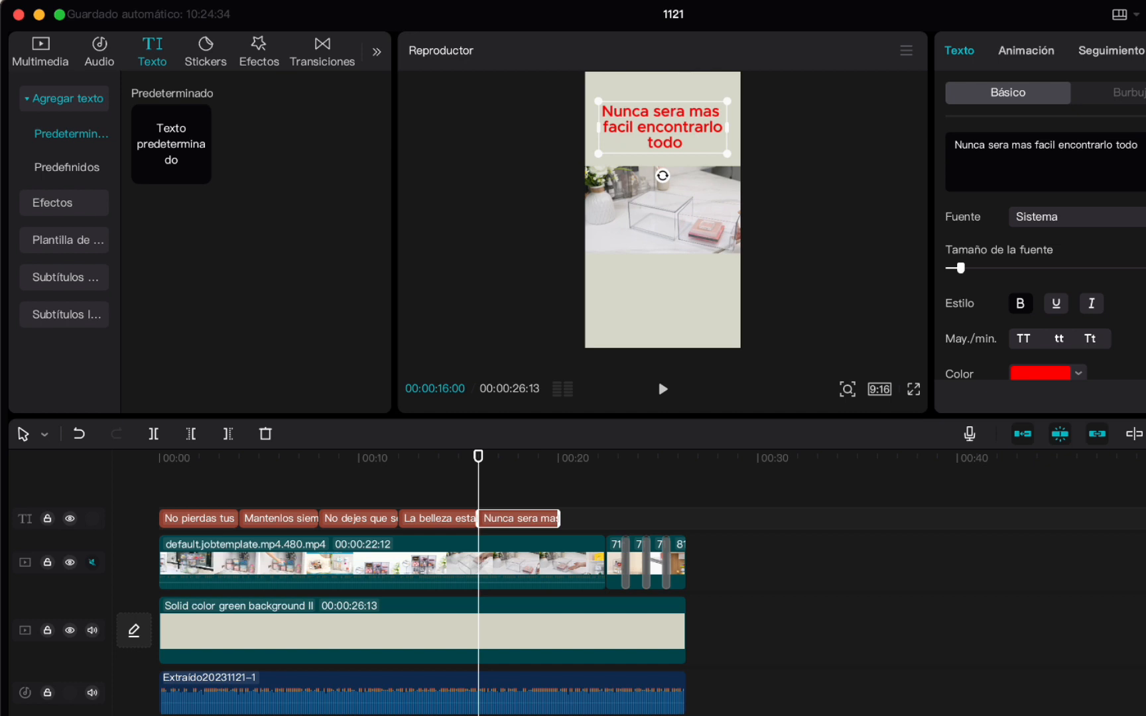
Step: Replace the word "mas" with "tan" in the fifth text clip's caption
key("Left")
key("Left")
key("Left")
key("Left")
key("Left")
key("Left")
key("Left")
key("Left")
key("Left")
key("Left")
key("Left")
key("Left")
key("Left")
key("Left")
key("Left")
key("BackSpace")
key("BackSpace")
key("BackSpace")
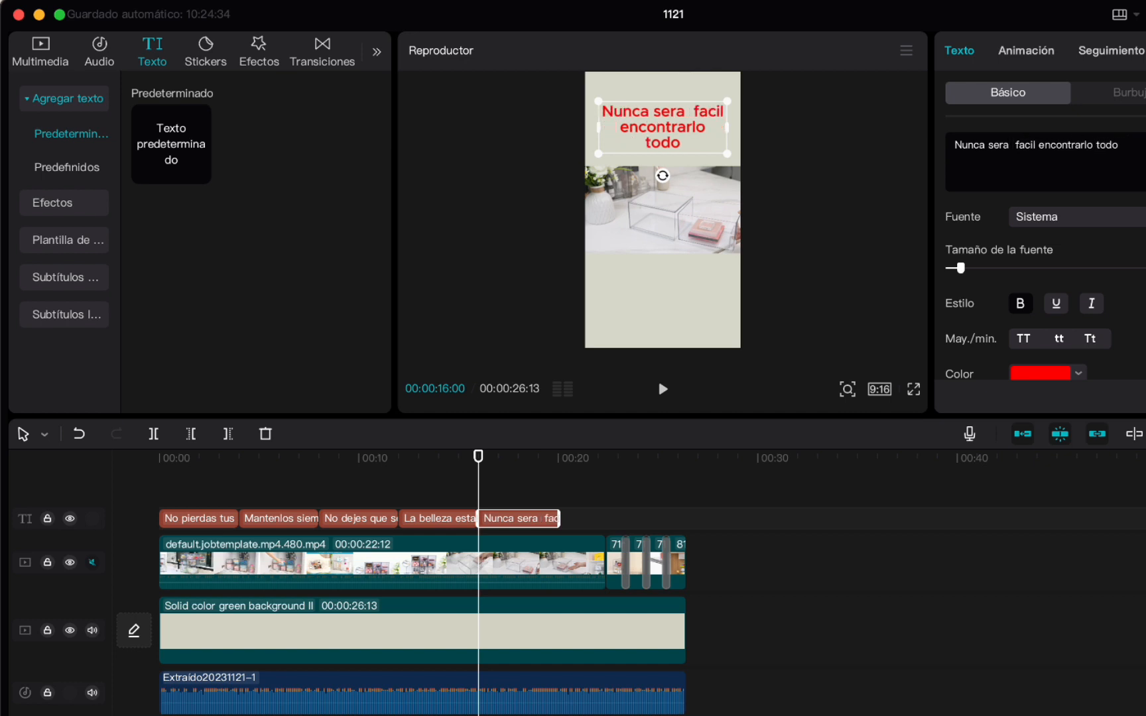
type("tan")
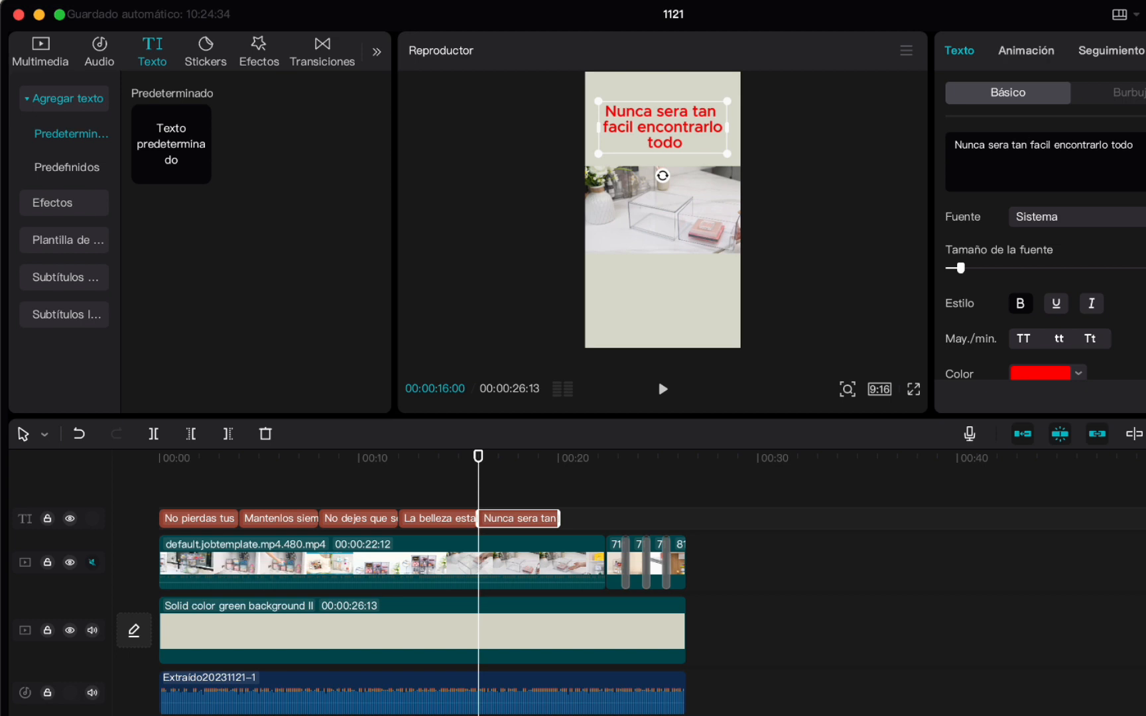
Step: Paste a sixth copy of the title clip at 00:00:20:00 and extend it to the end of the video
left_click(587, 524)
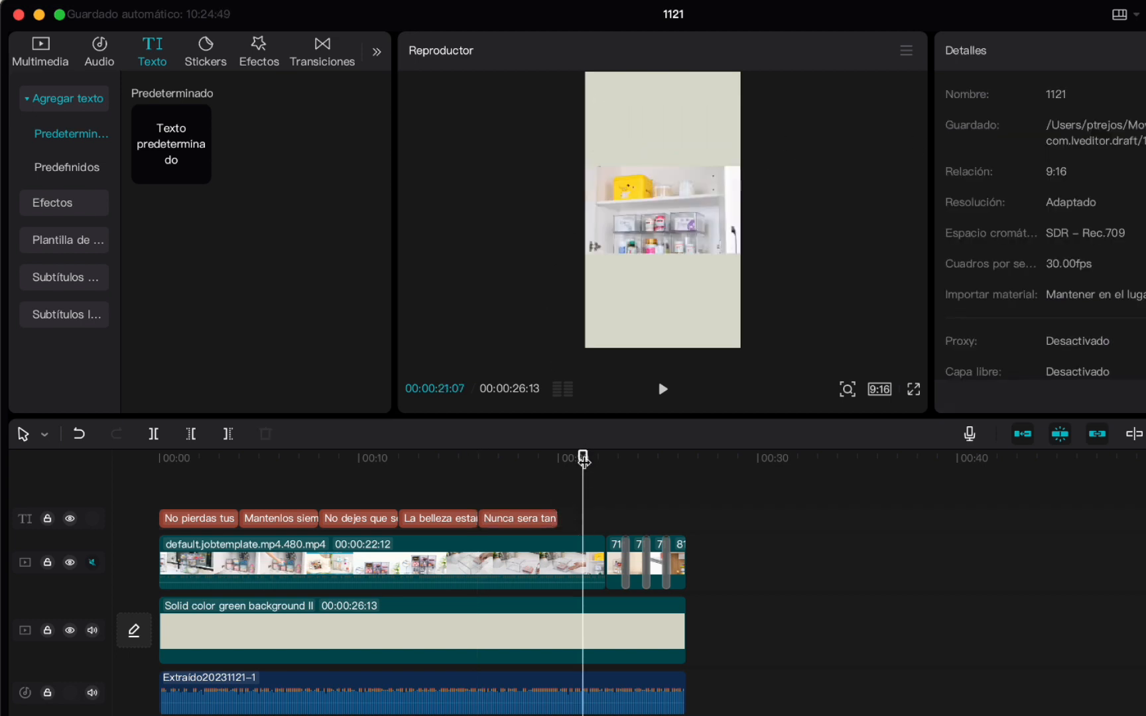
left_click_drag(583, 458, 558, 458)
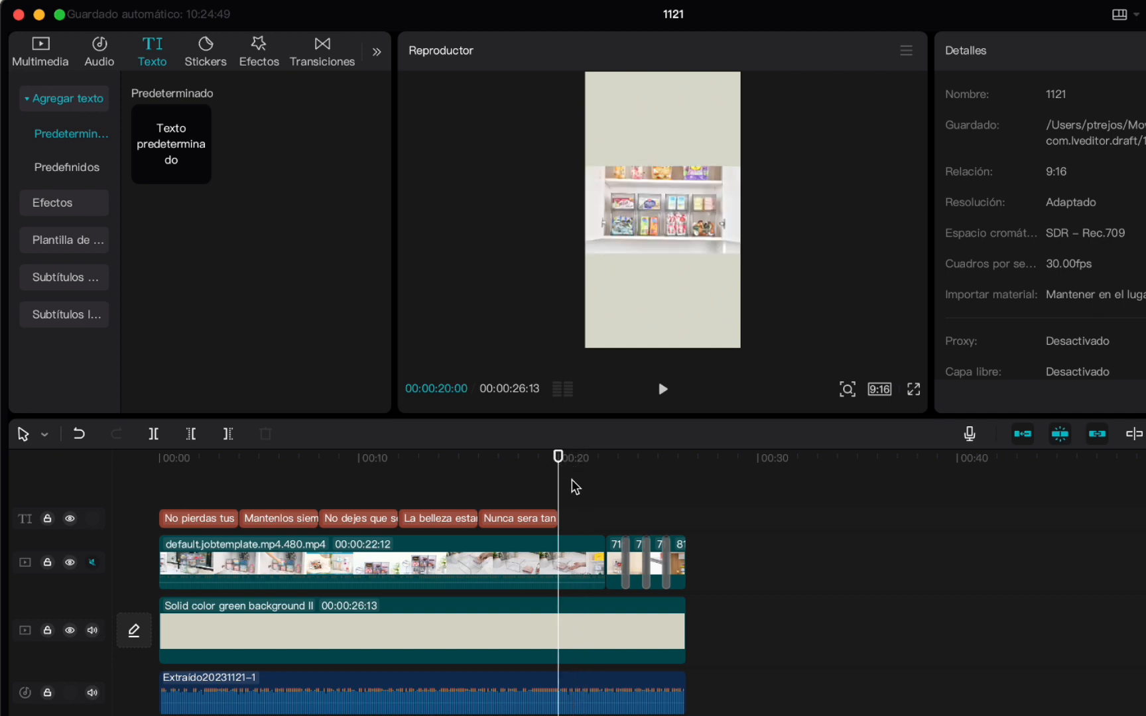
key("super+v")
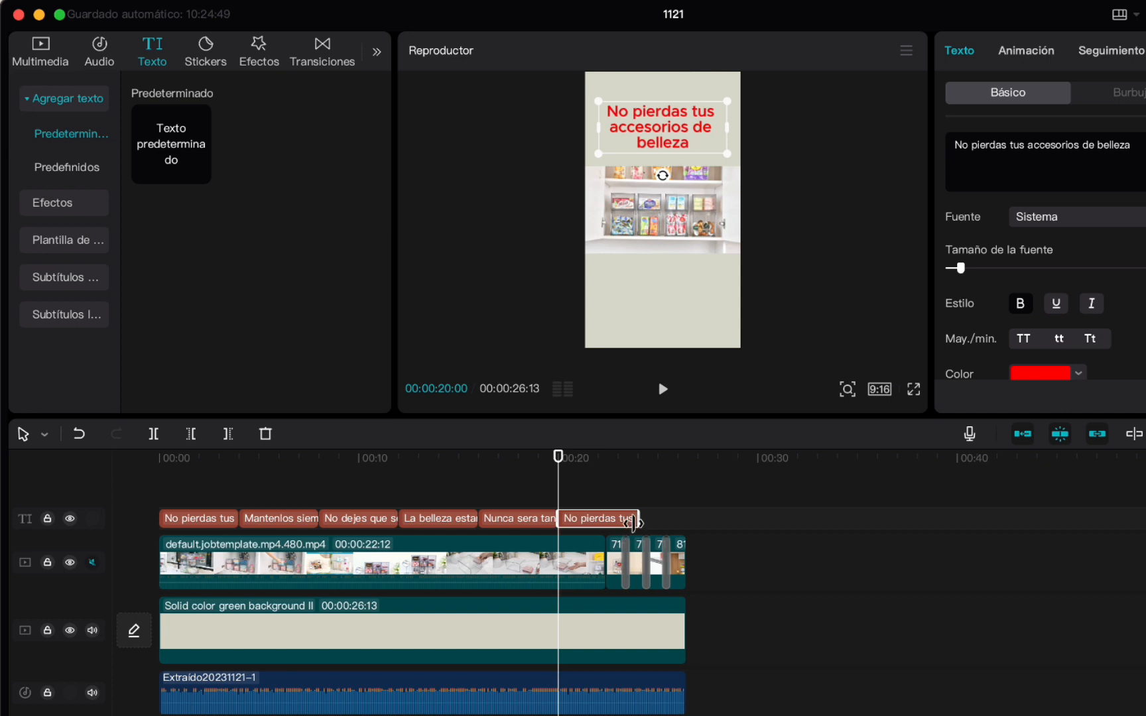
left_click_drag(638, 518, 687, 518)
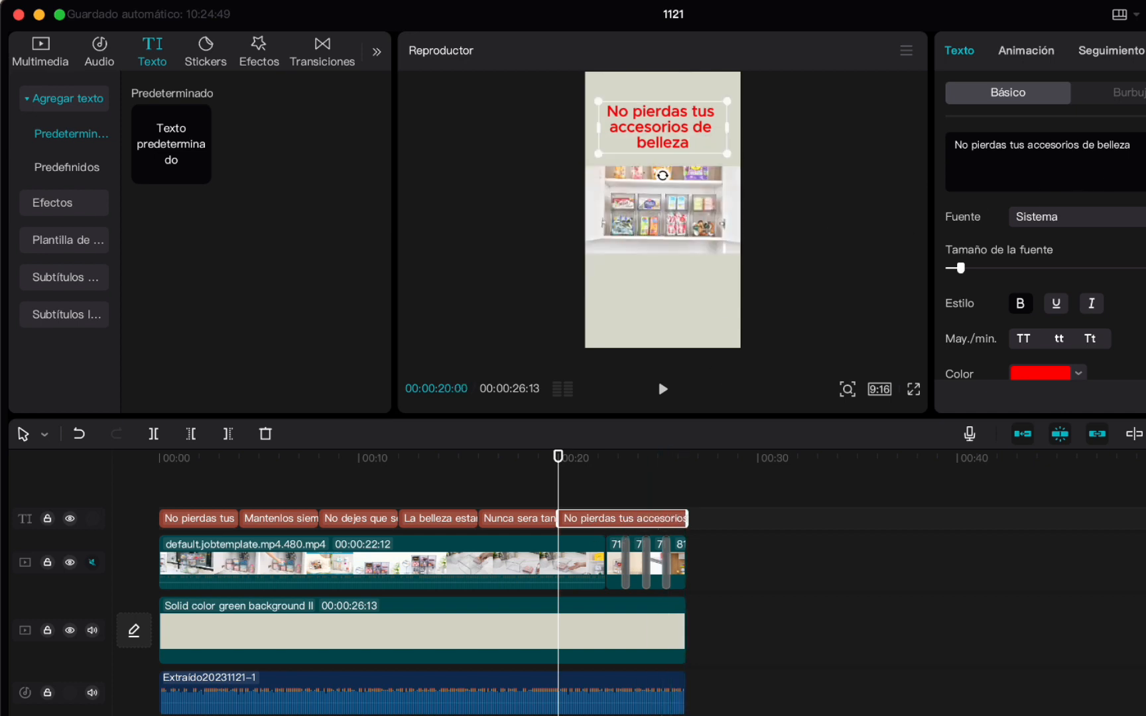
Step: Change the sixth text clip's wording to "Siguenos y no olvides dar me gusta"
left_click_drag(1131, 145, 946, 149)
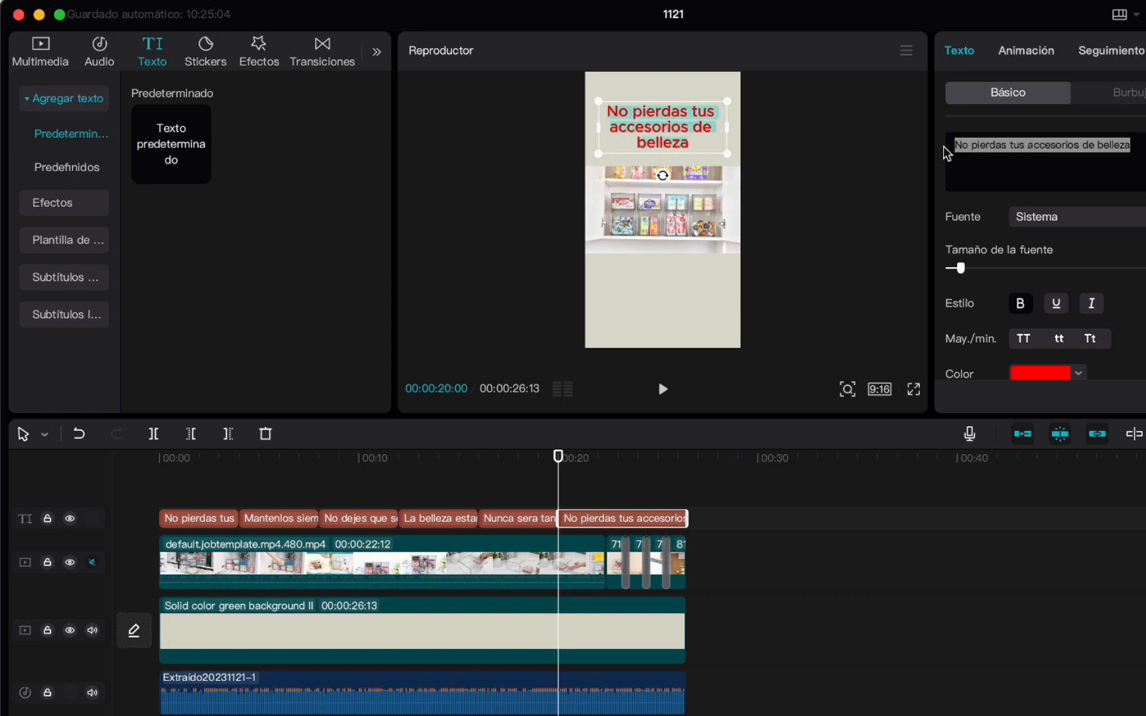
type("Sigueno")
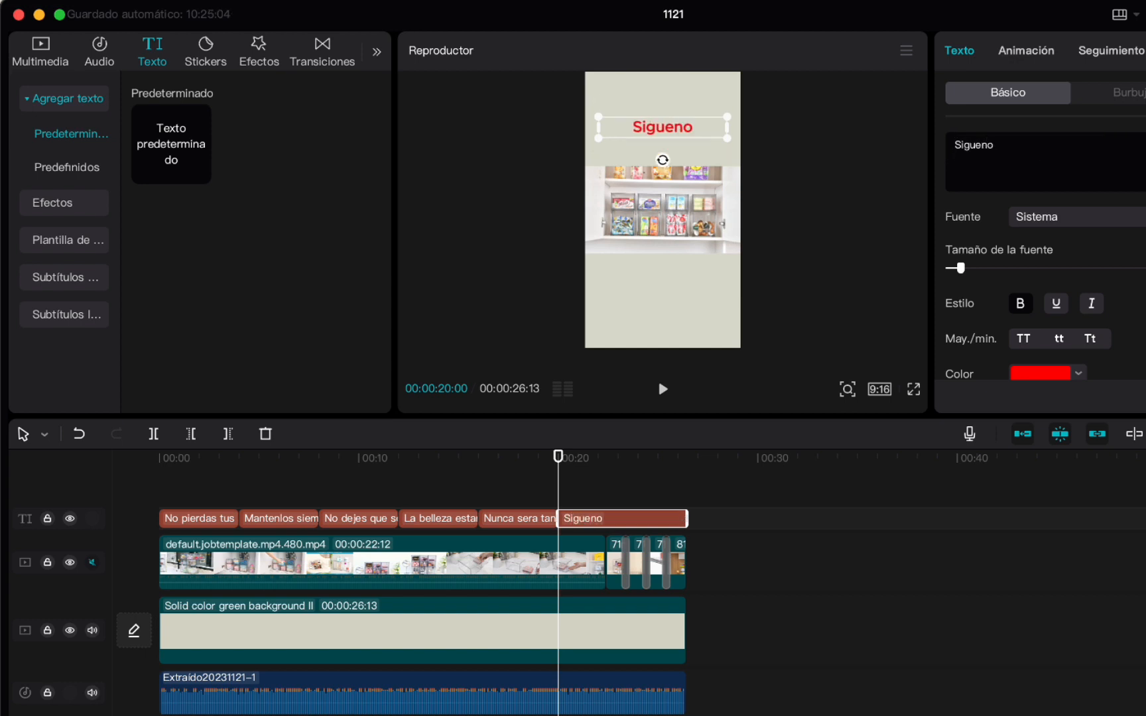
type("s y")
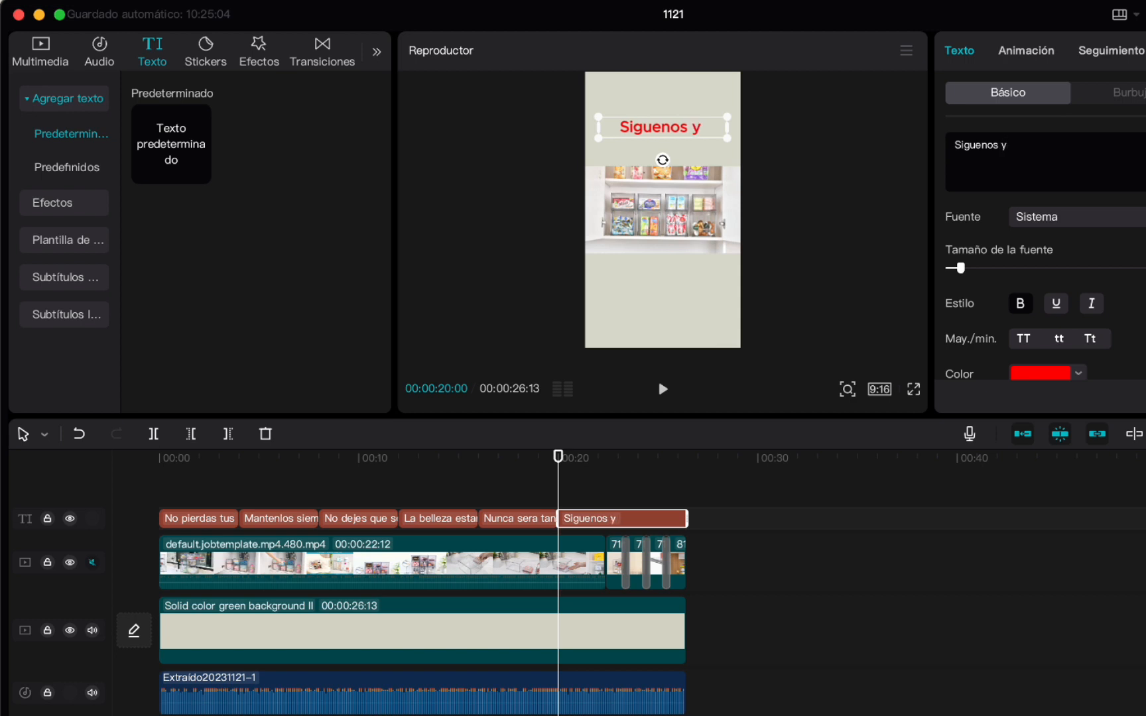
type(" no ol")
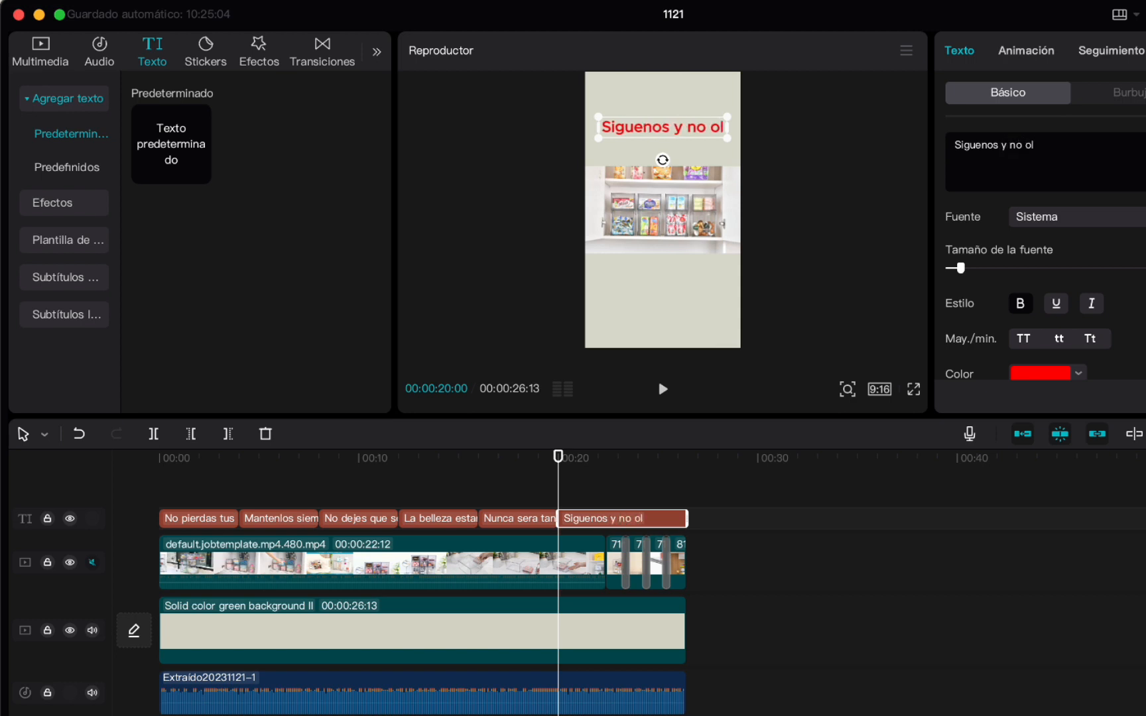
type("vides dar")
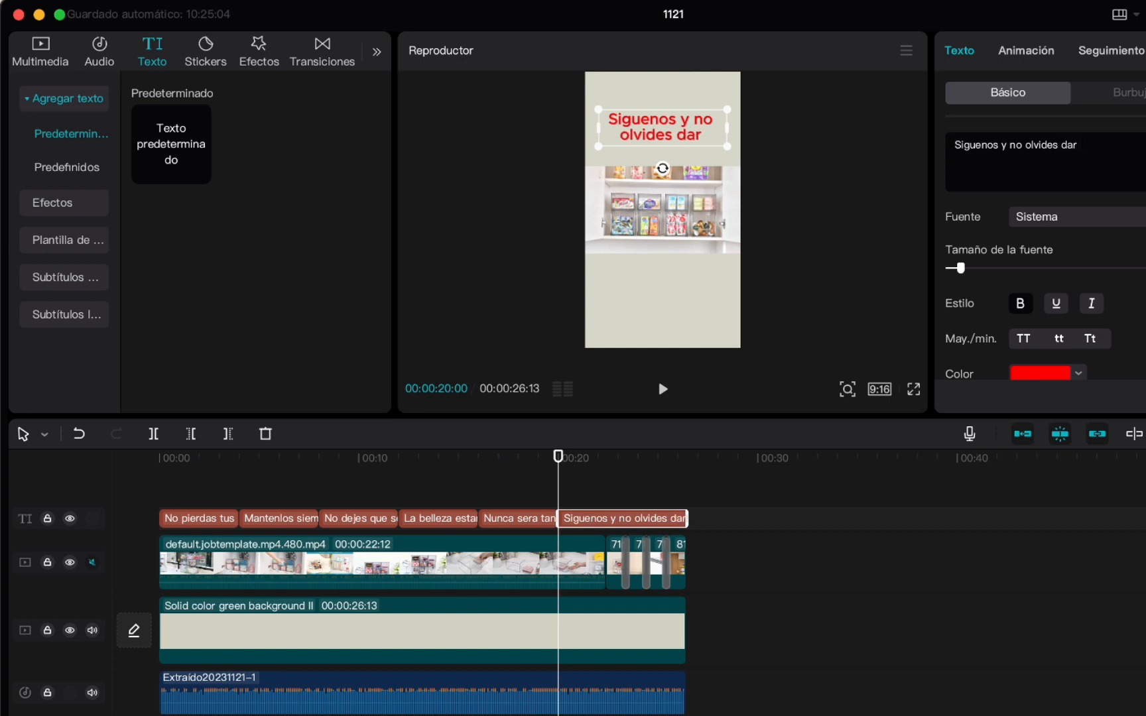
type(" me gusta")
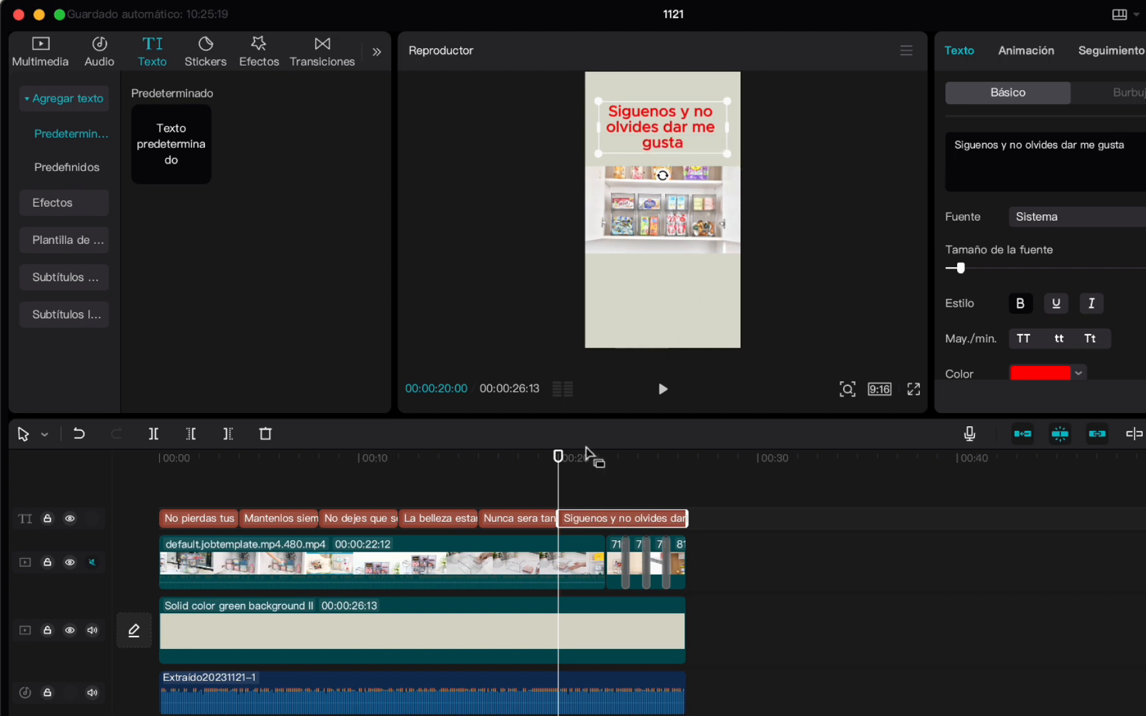
Step: Trim the sixth text clip's start to leave a short gap after the fifth, and move its caption up above the final image
left_click_drag(559, 518, 572, 517)
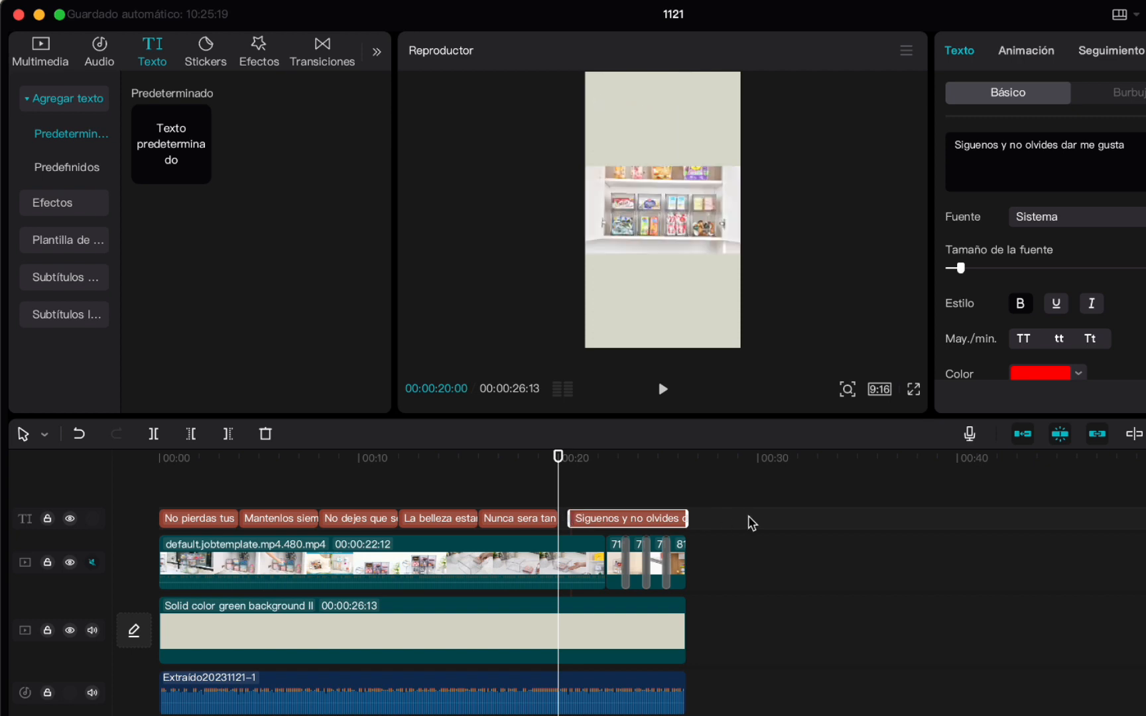
left_click(777, 586)
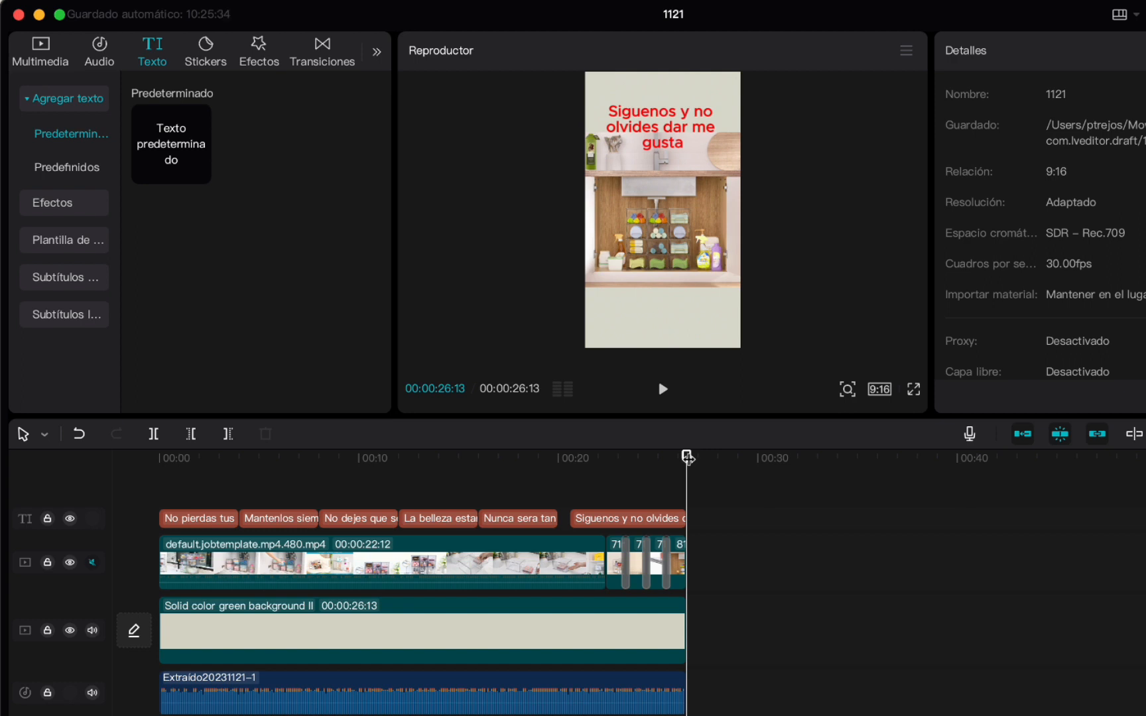
left_click(624, 518)
left_click_drag(662, 117, 670, 106)
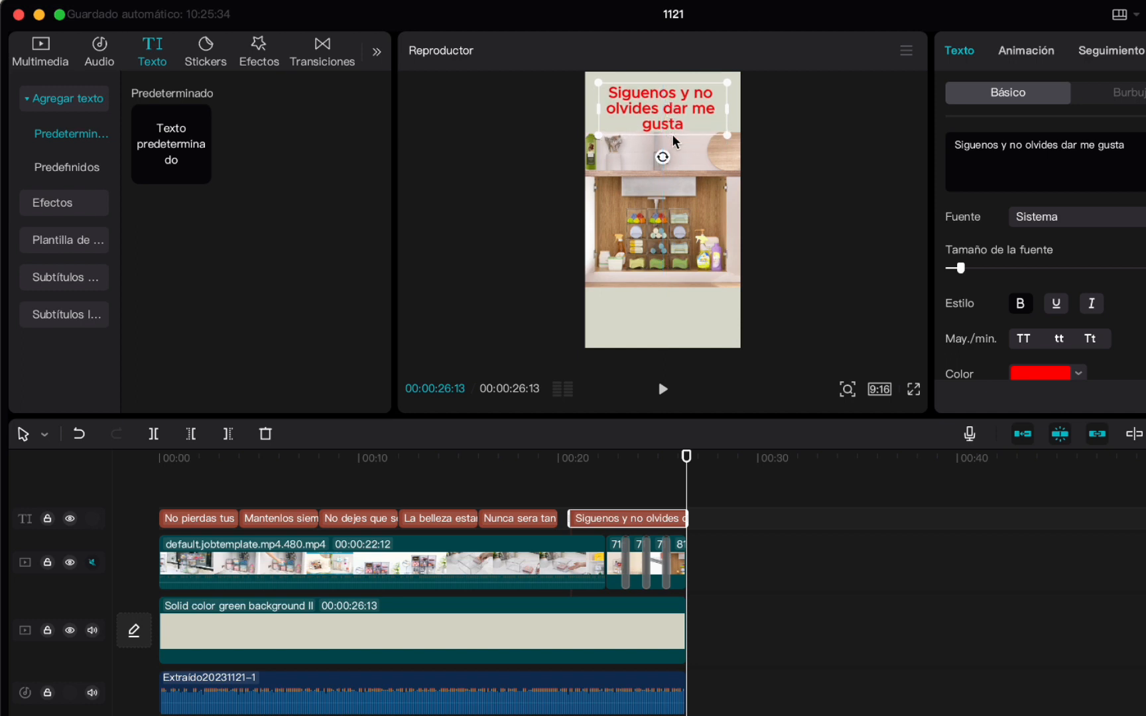
Step: Trim the start of the sixth text clip to 00:00:21:00, widening the gap after the fifth caption
left_click(525, 522)
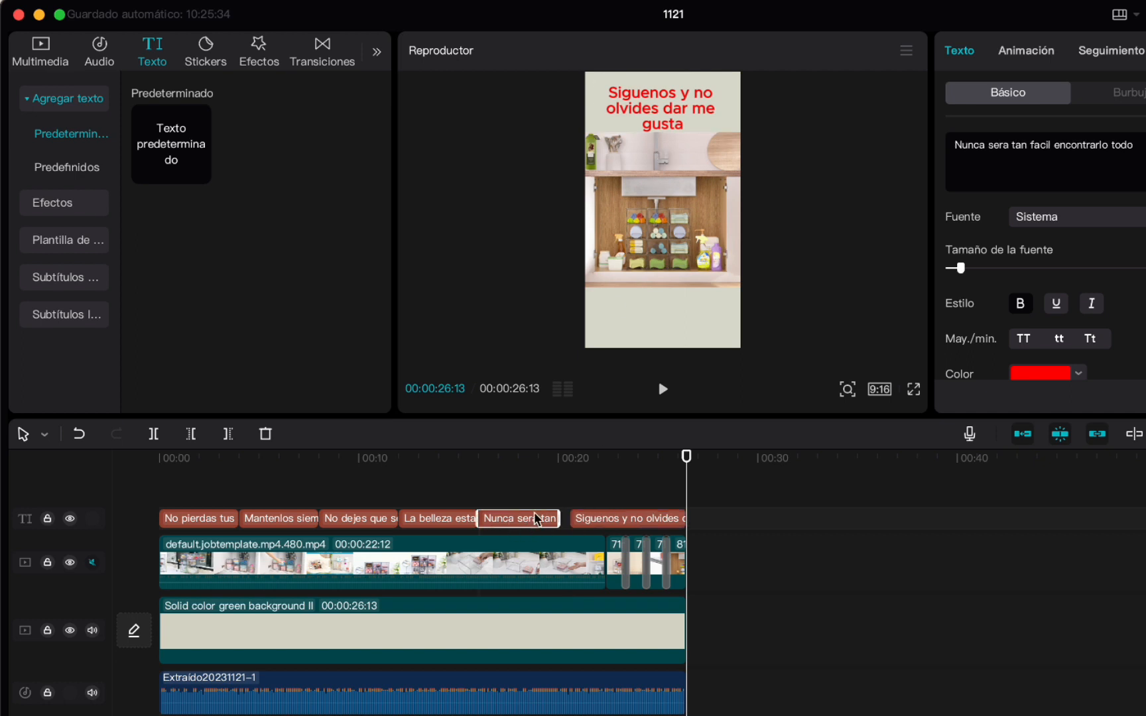
left_click_drag(685, 467, 538, 464)
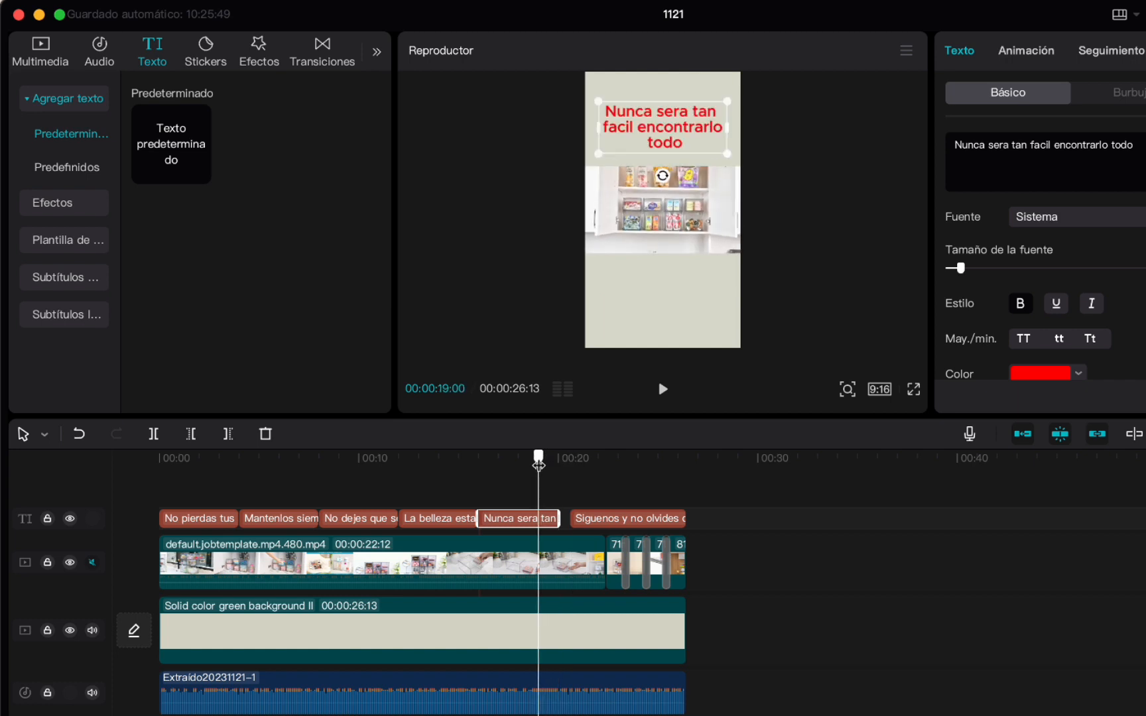
left_click_drag(531, 464, 558, 462)
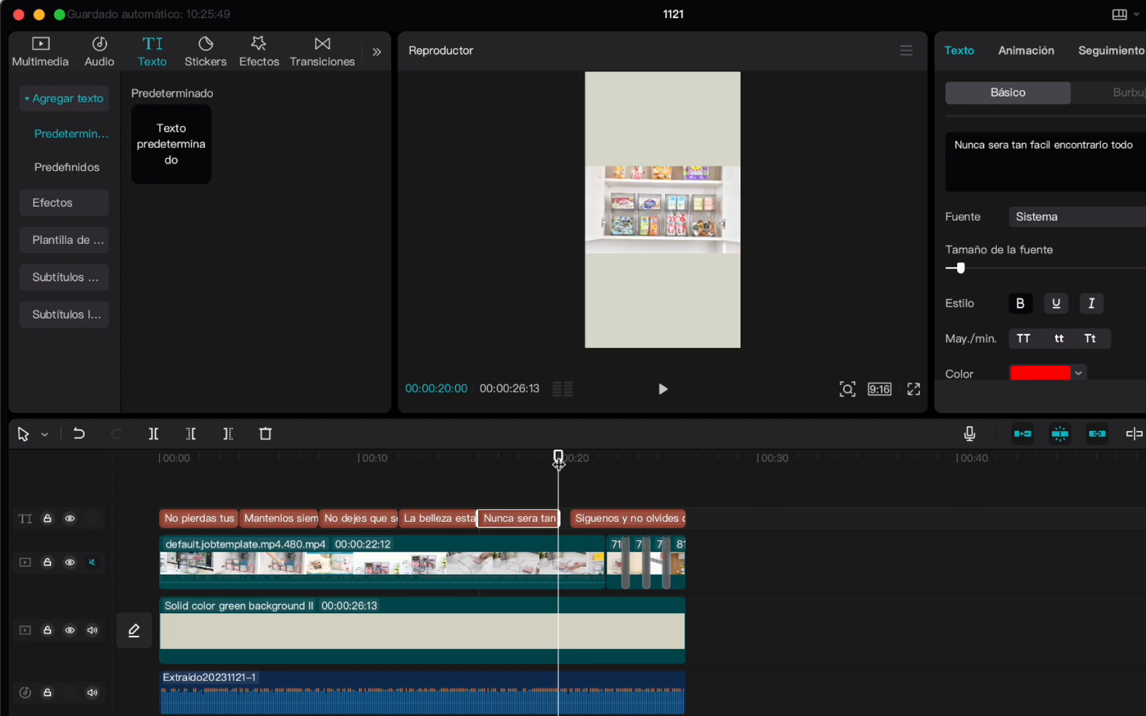
left_click_drag(558, 463, 570, 463)
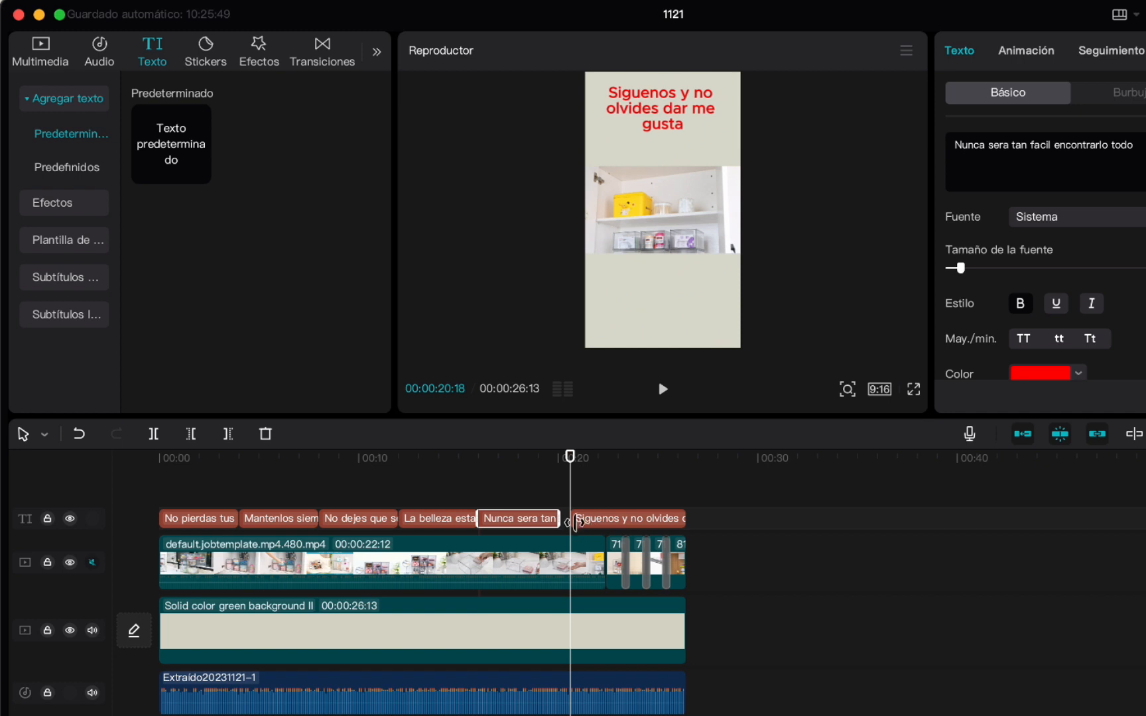
left_click_drag(574, 520, 581, 519)
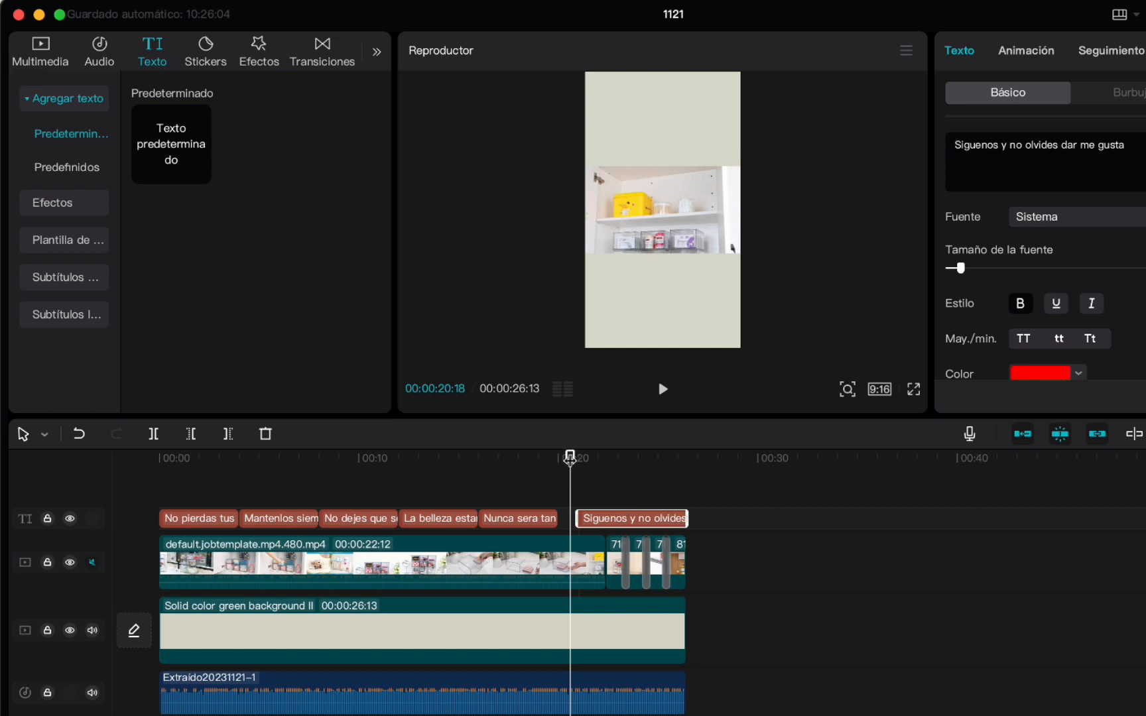
left_click_drag(570, 457, 578, 459)
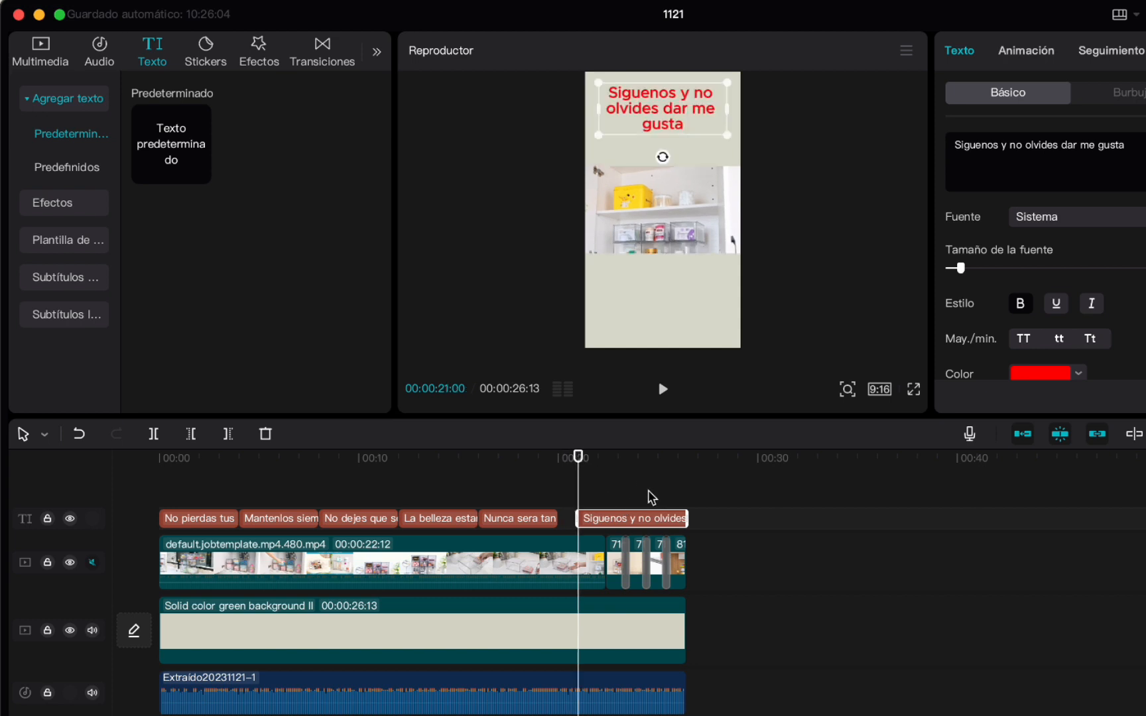
Step: Play the whole video from the beginning to review the captions, clips and transitions
left_click_drag(578, 459, 163, 468)
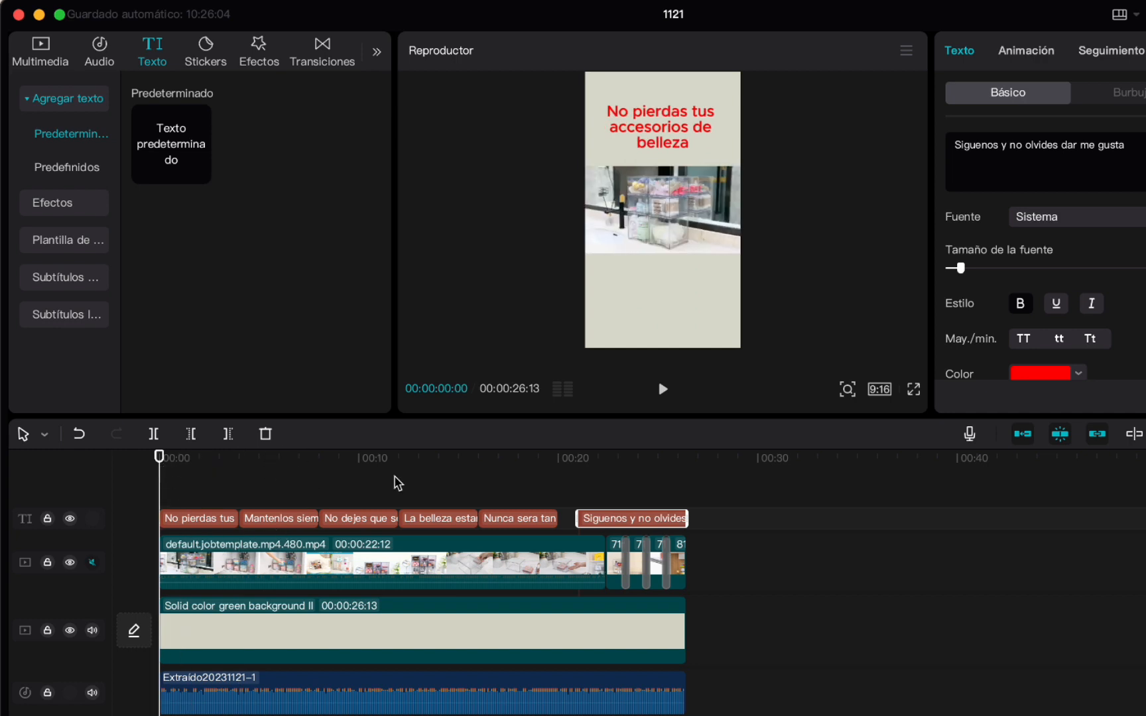
left_click(664, 391)
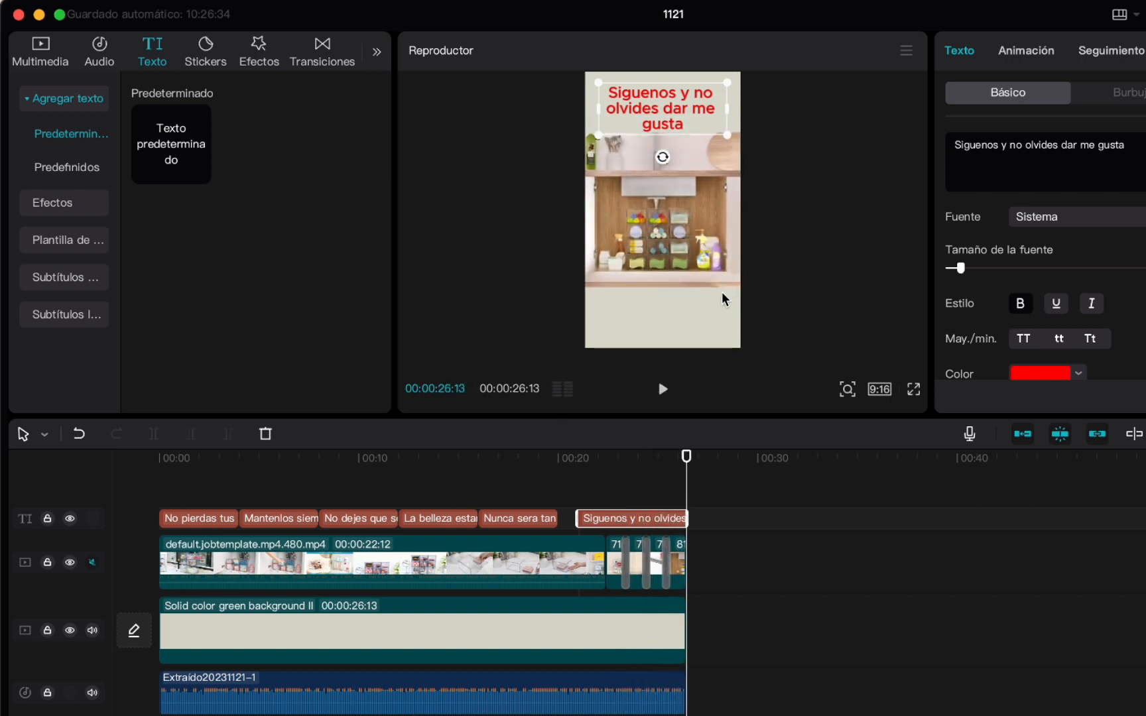
left_click(734, 619)
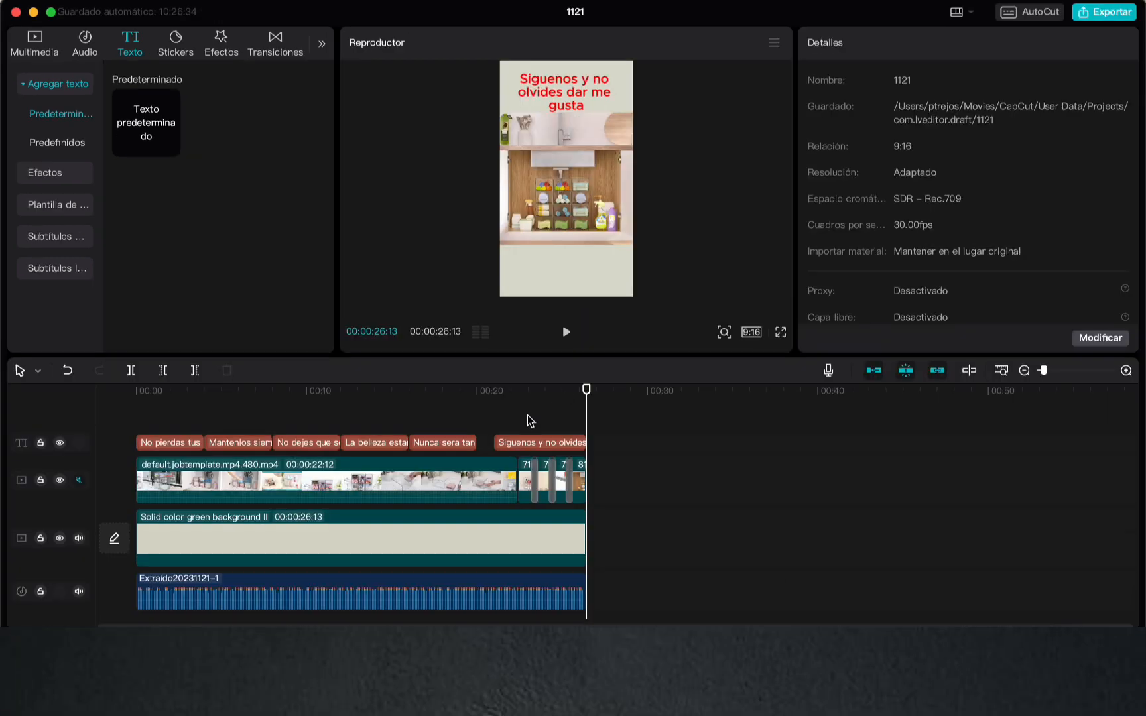
Step: Export the video as a 1080P, 30fps mp4 with the title "Prepárate organizando ingredi"
left_click(1103, 15)
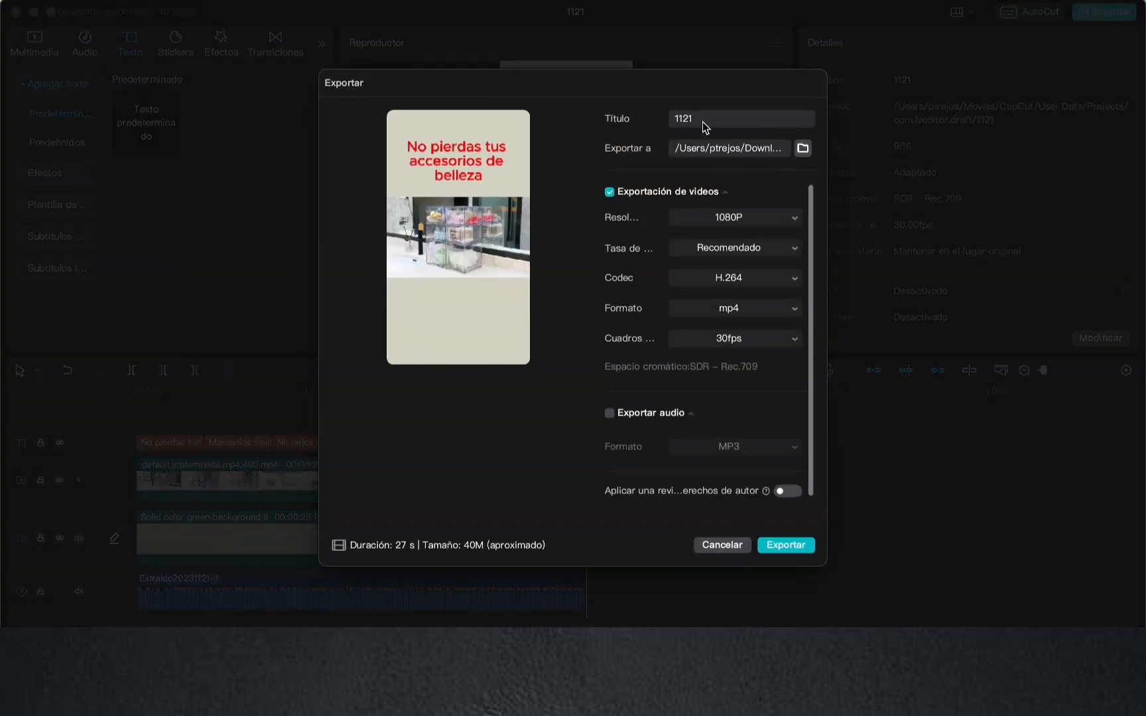
double_click(680, 124)
type("Prepárate organizando ingredi")
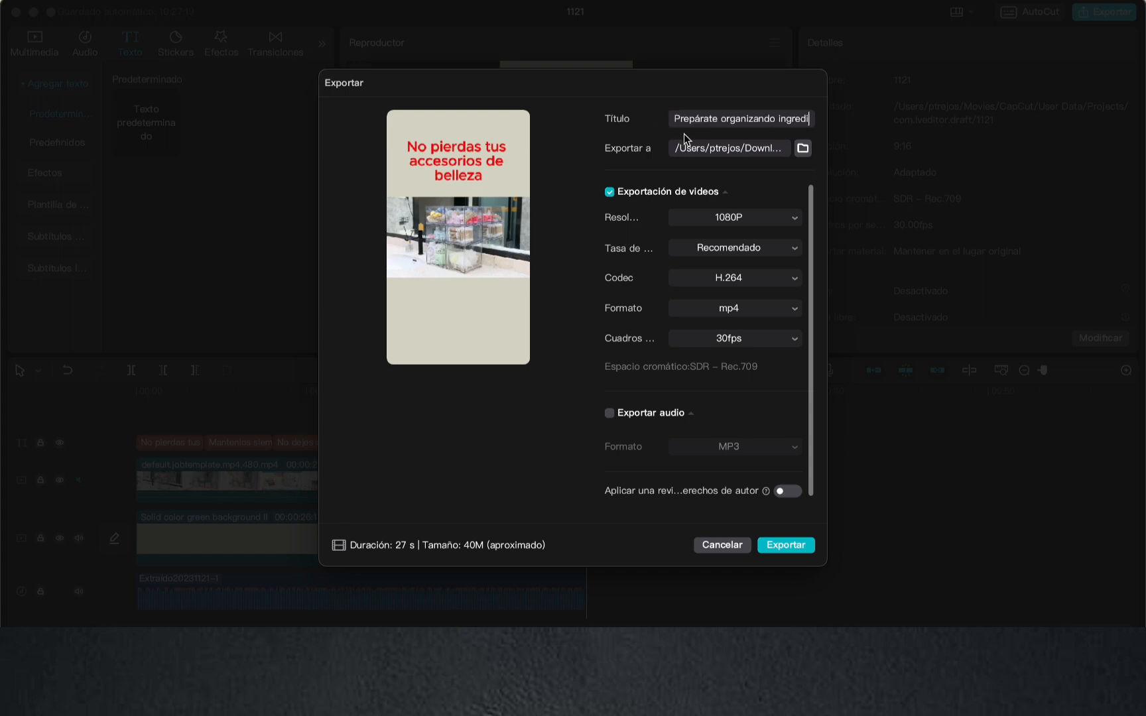
left_click(786, 545)
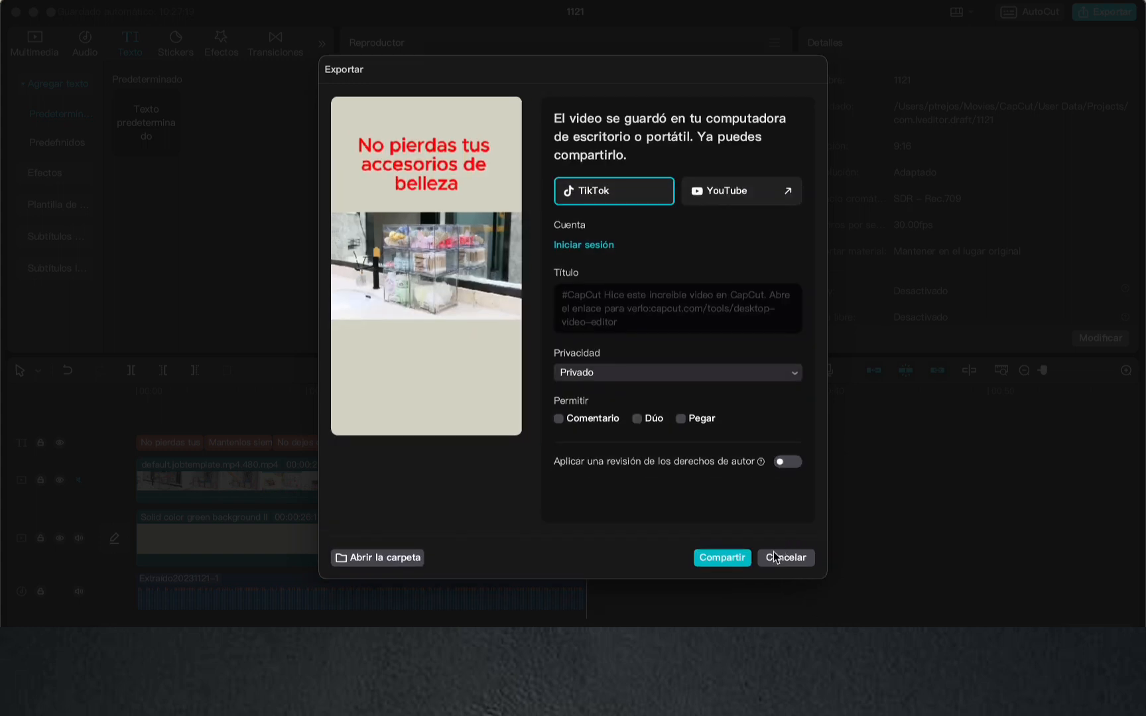
Step: Dismiss the sharing options without publishing and close the project to return to the project list
left_click(784, 562)
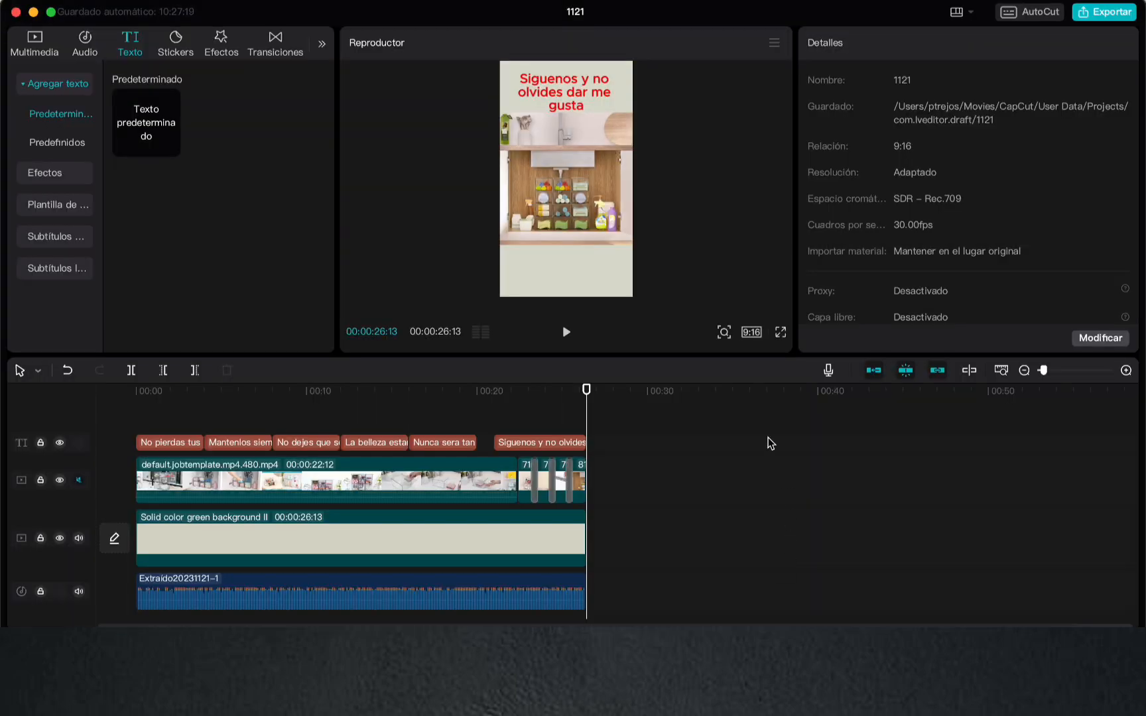
left_click(15, 12)
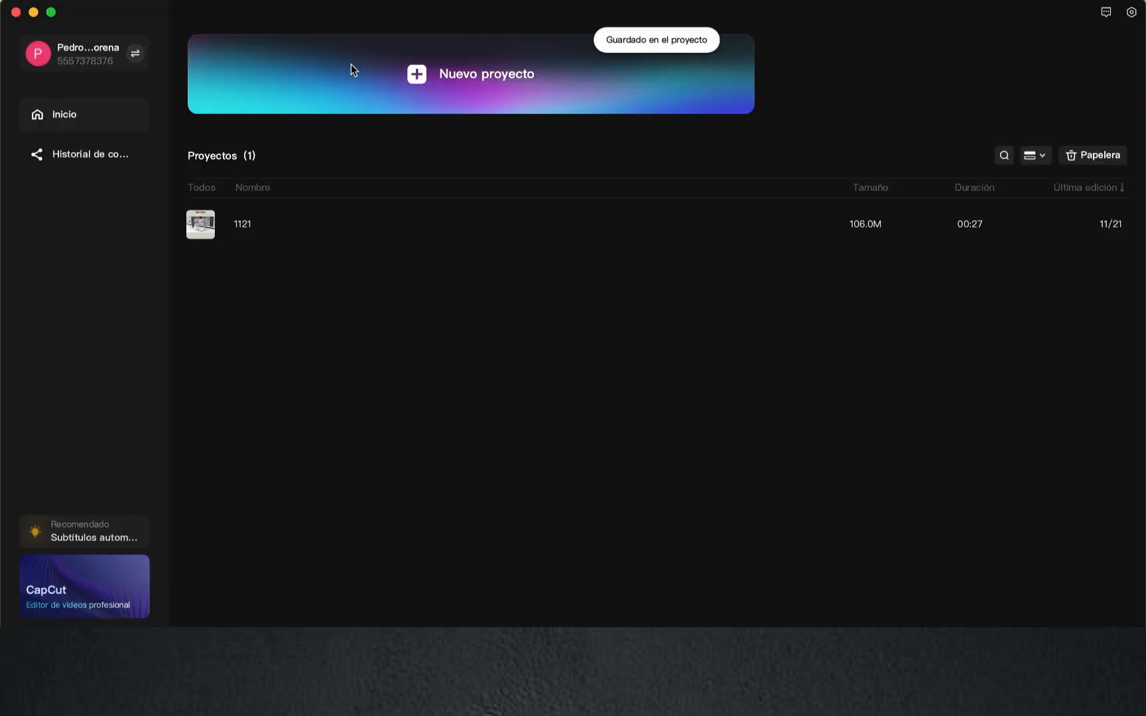